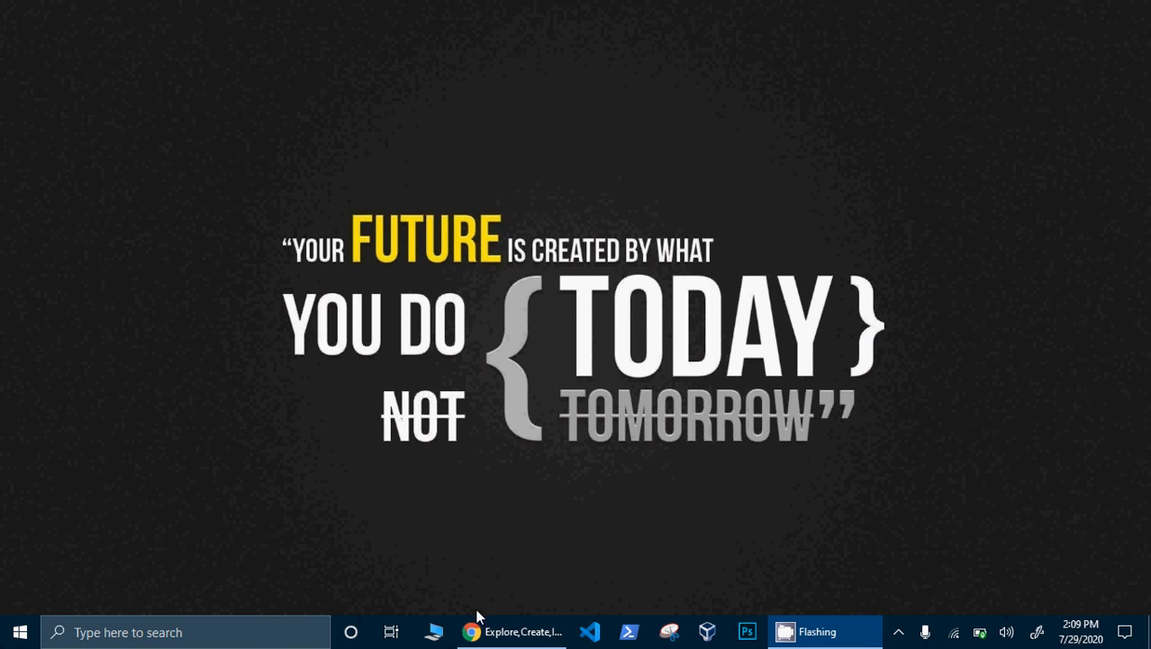
- Switch to Chrome and look over the WordPress site's home page, including its header, navigation links and post thumbnails
{"action": "left_click", "coordinate": [486, 635]}
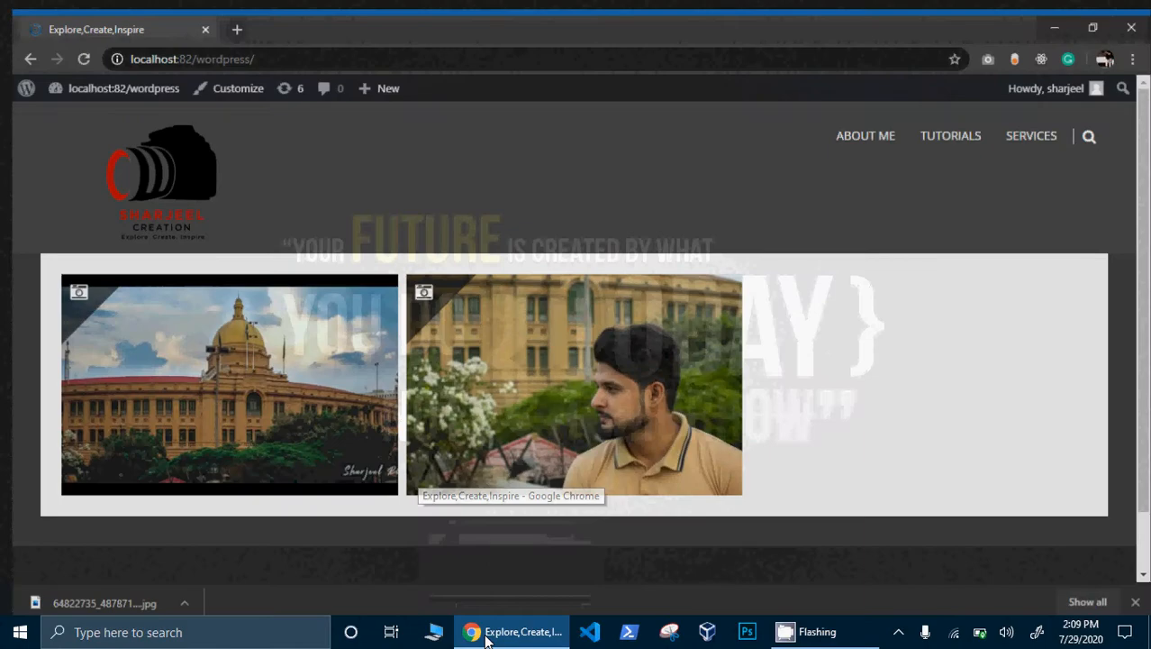
{"action": "left_click_drag", "start_coordinate": [1144, 171], "coordinate": [1123, 250]}
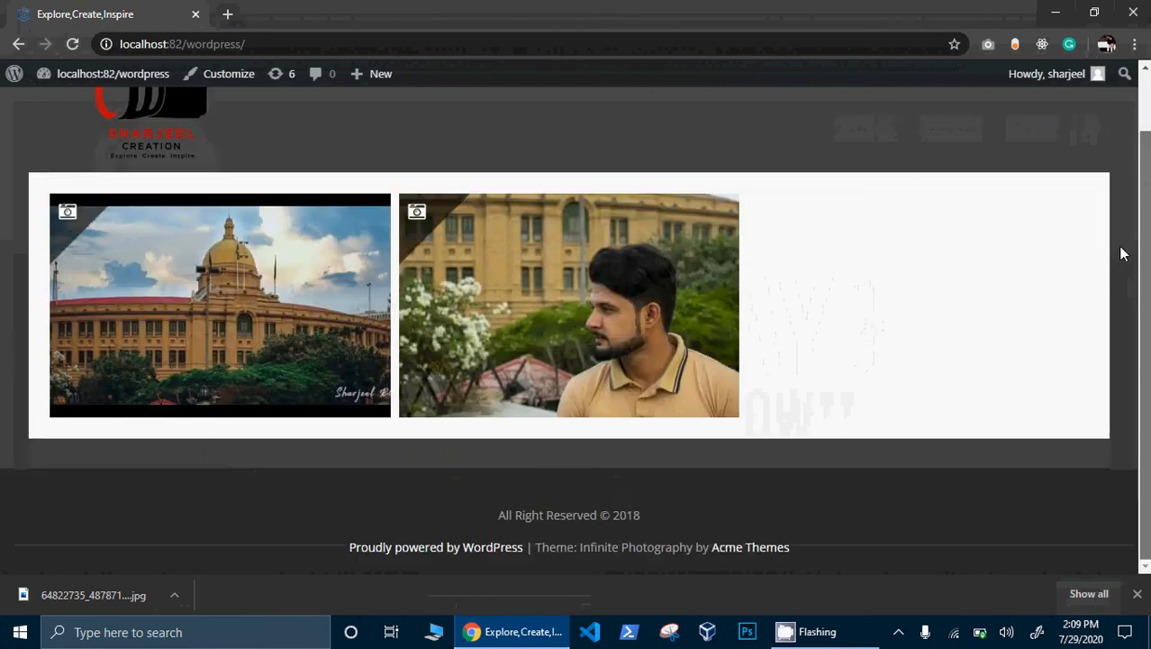
{"action": "left_click_drag", "start_coordinate": [386, 45], "coordinate": [135, 45]}
{"action": "left_click_drag", "start_coordinate": [1147, 354], "coordinate": [1148, 207]}
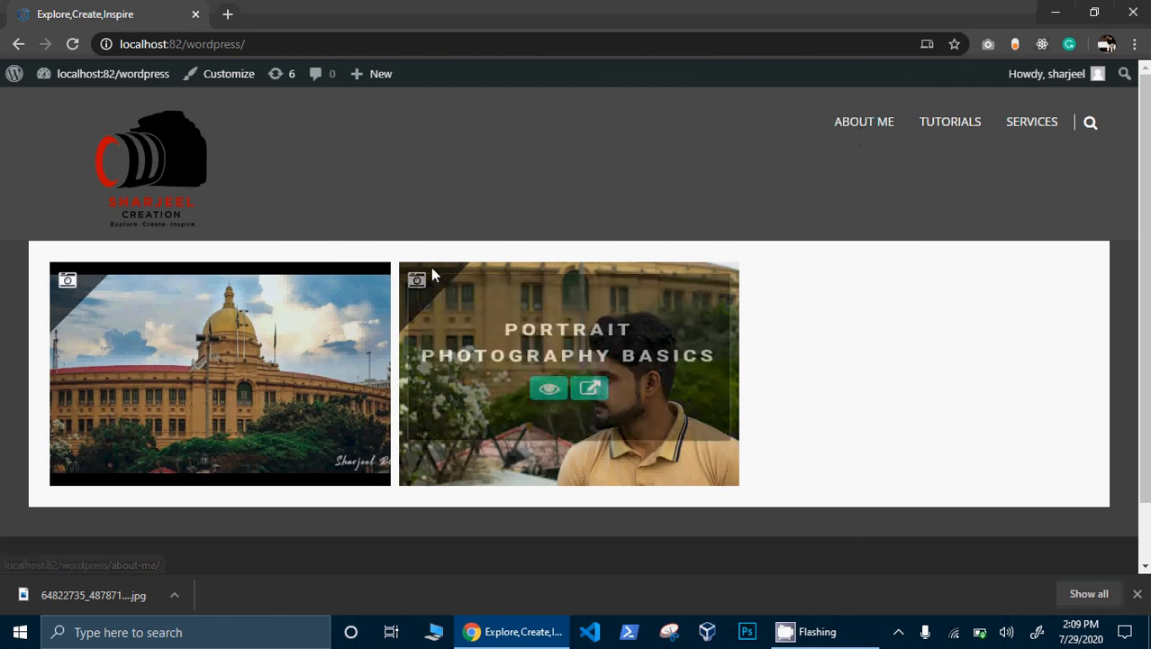
{"action": "left_click", "coordinate": [153, 169]}
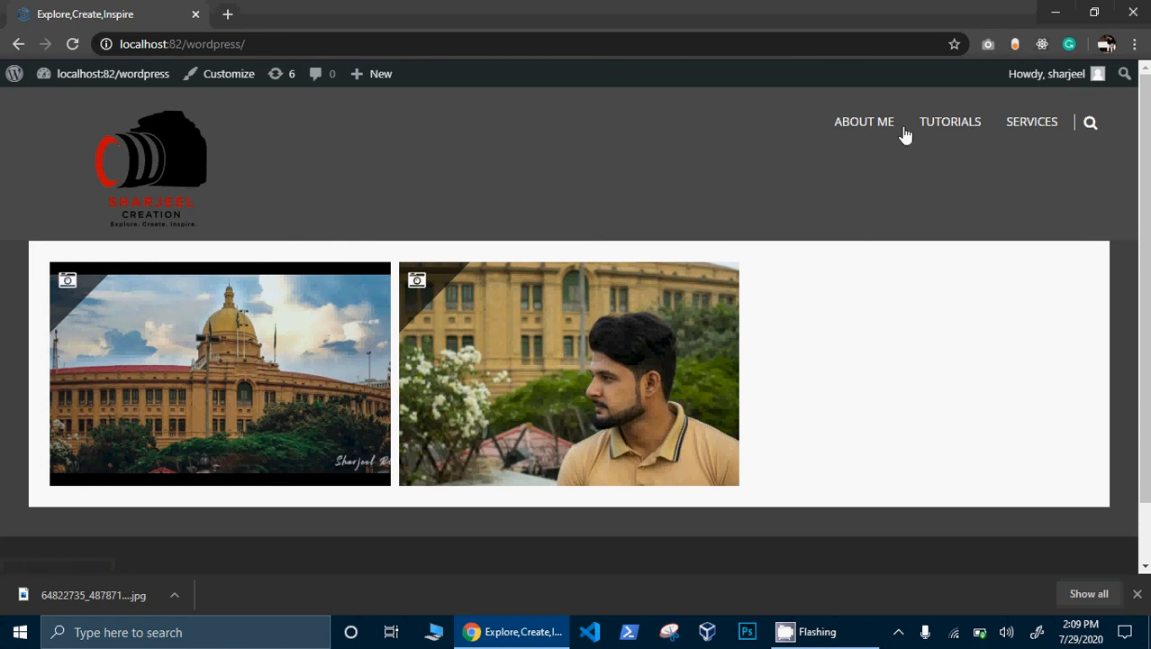
{"action": "mouse_move", "coordinate": [529, 318]}
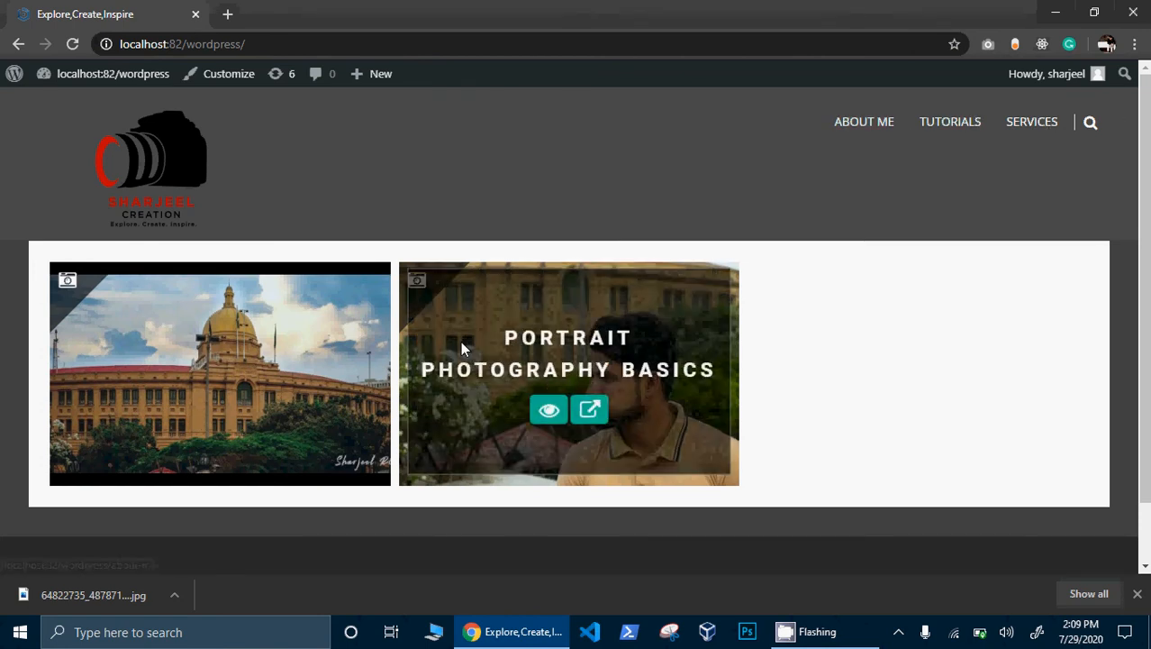
{"action": "mouse_move", "coordinate": [240, 330]}
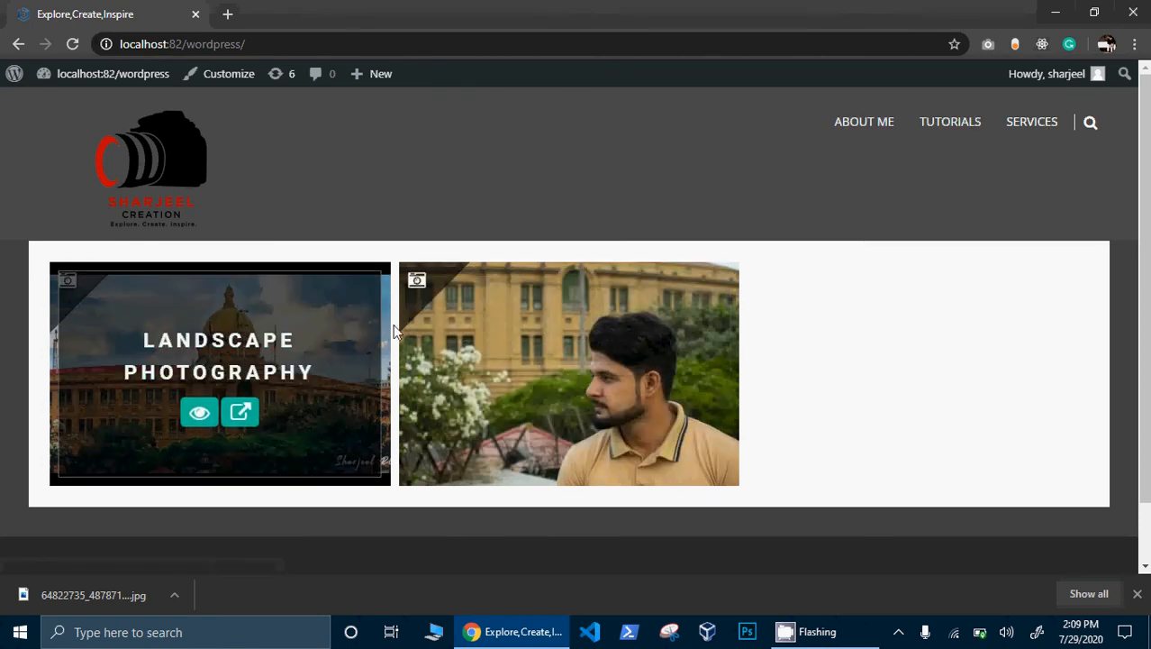
{"action": "scroll", "coordinate": [786, 429], "scroll_direction": "down", "scroll_amount": 1}
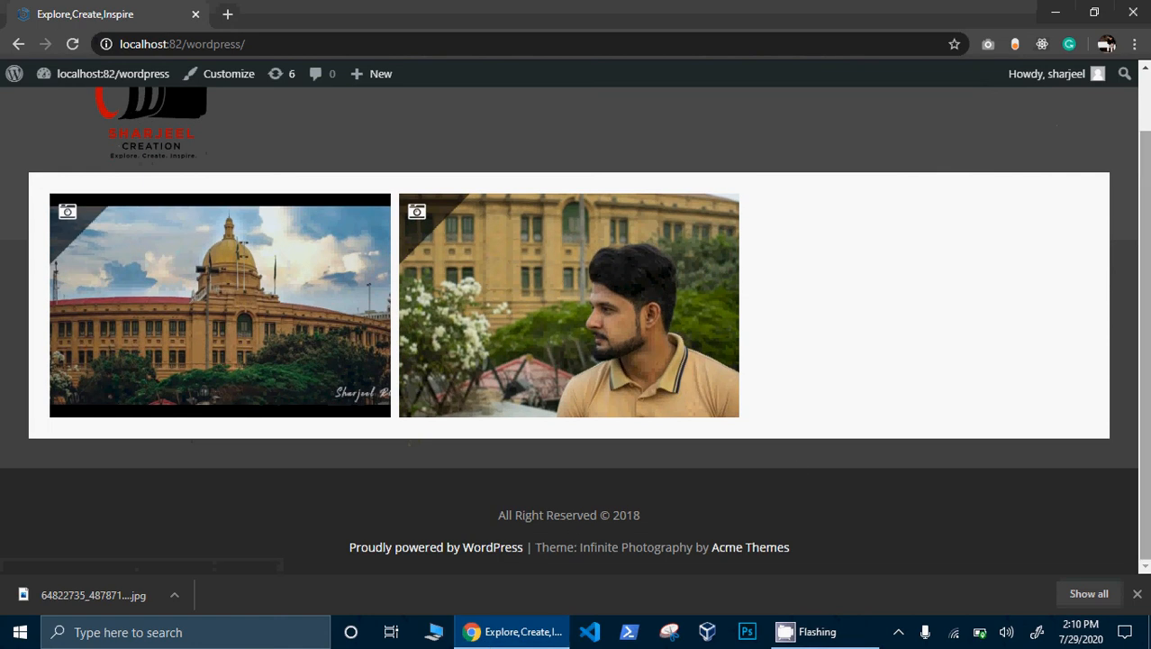
{"action": "scroll", "coordinate": [901, 144], "scroll_direction": "up", "scroll_amount": 1}
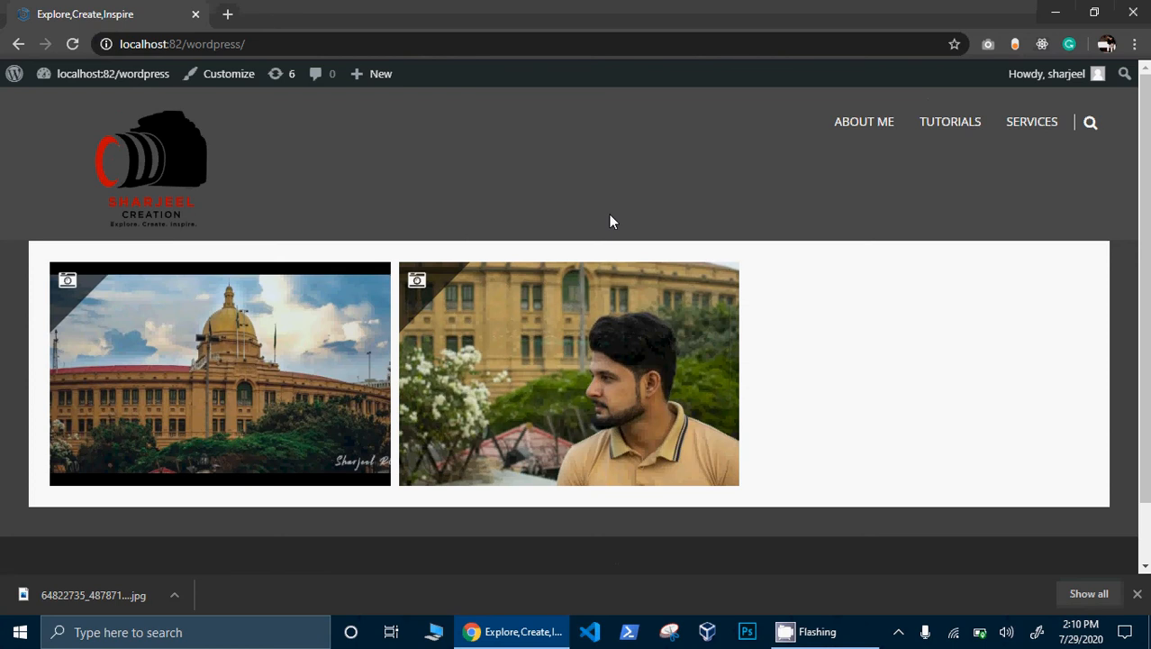
- Open the Landscape Photography post from the home page and look through it
{"action": "mouse_move", "coordinate": [252, 426]}
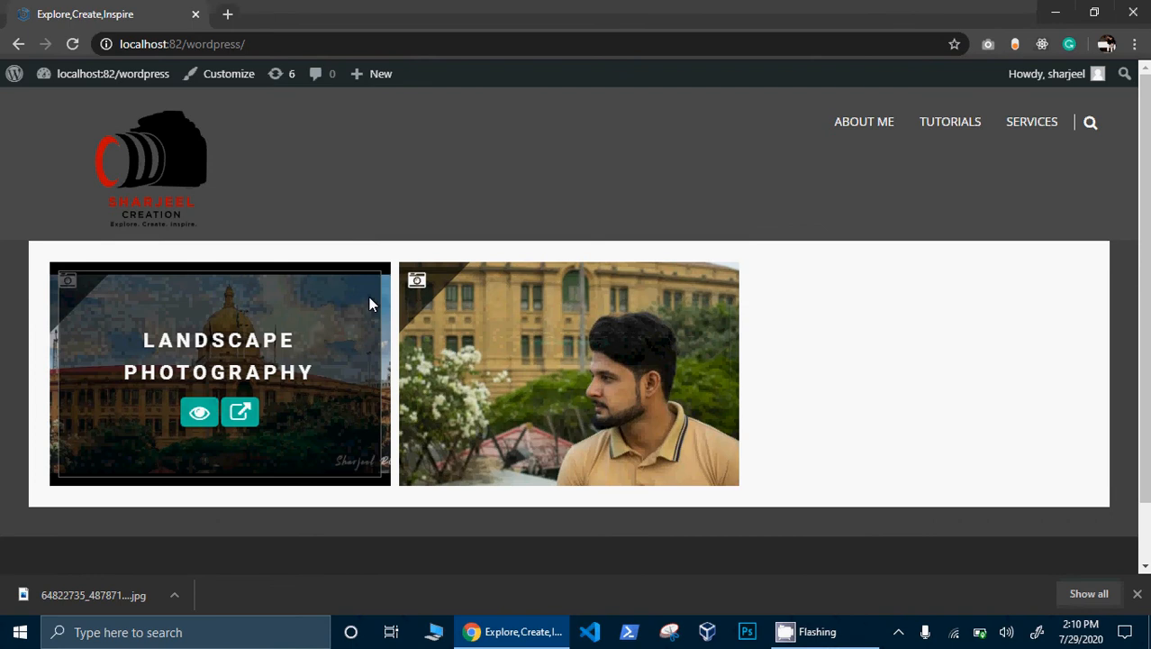
{"action": "left_click", "coordinate": [245, 346]}
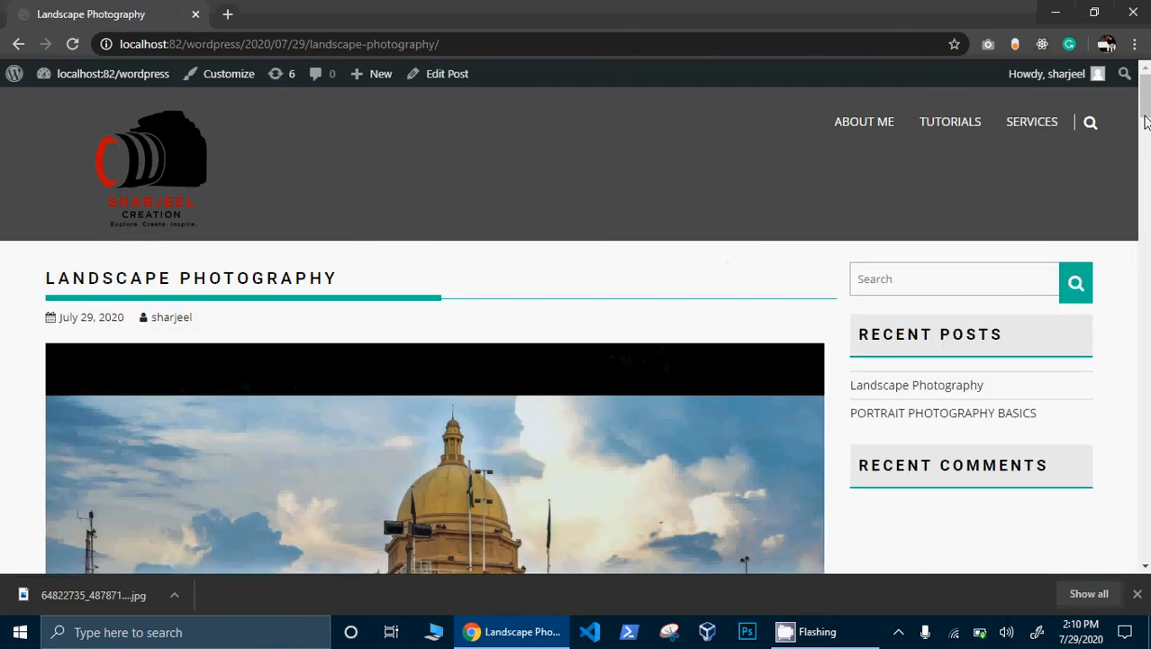
{"action": "mouse_move", "coordinate": [1144, 121]}
{"action": "left_mouse_down"}
{"action": "mouse_move", "coordinate": [1146, 559]}
{"action": "mouse_move", "coordinate": [1146, 113]}
{"action": "left_mouse_up"}
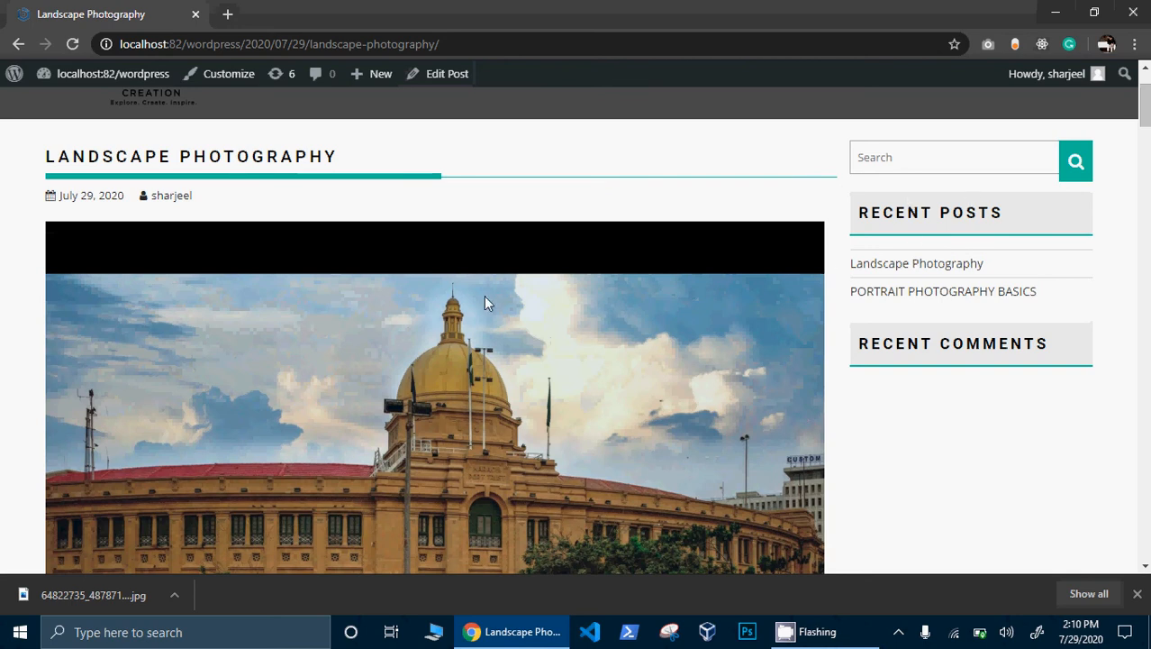
{"action": "mouse_move", "coordinate": [1144, 100]}
{"action": "left_mouse_down"}
{"action": "mouse_move", "coordinate": [1144, 146]}
{"action": "mouse_move", "coordinate": [1144, 81]}
{"action": "left_mouse_up"}
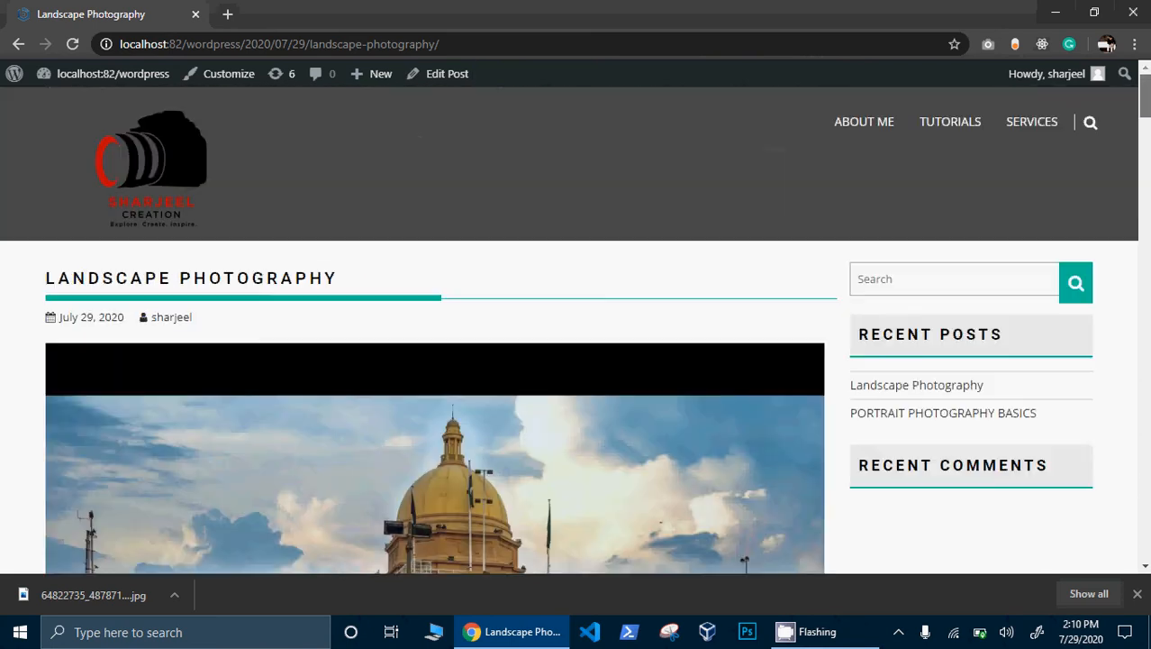
- Search the site for "photo" and look through the resulting posts and pages
{"action": "left_click", "coordinate": [954, 272]}
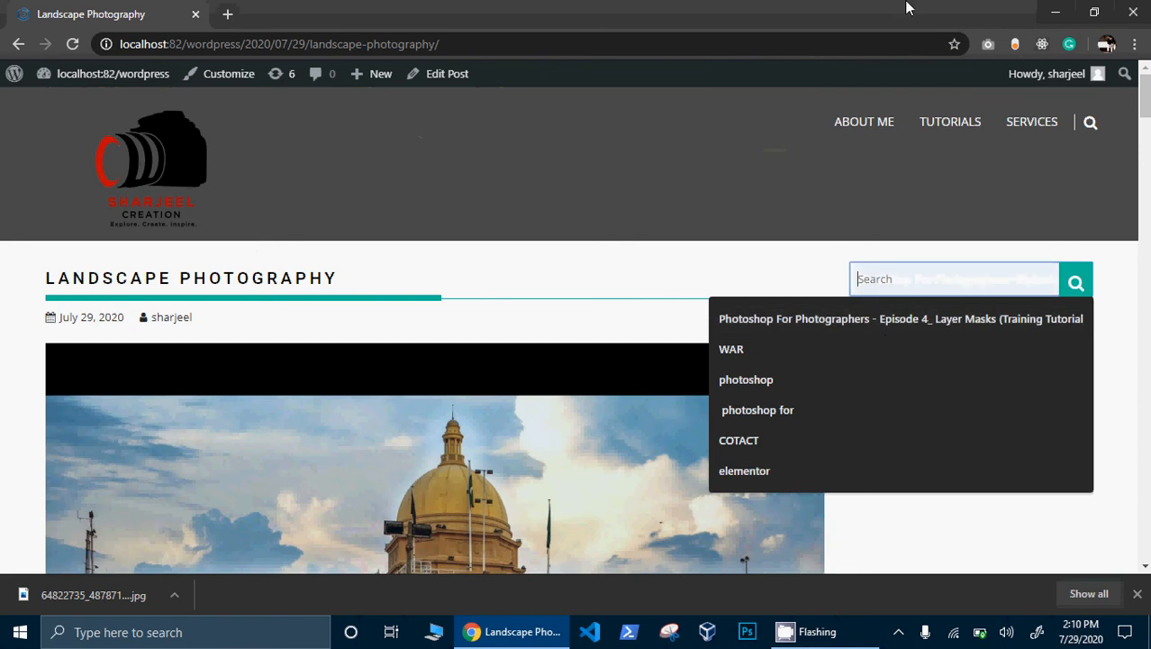
{"action": "type", "text": "pho"}
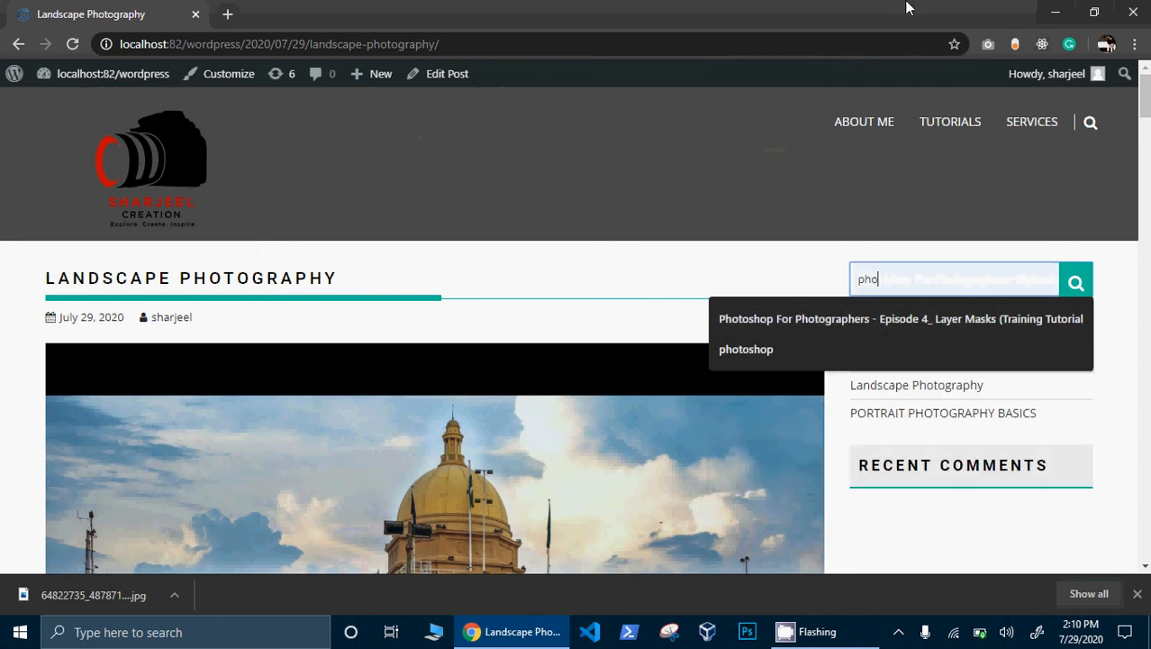
{"action": "type", "text": "to"}
{"action": "left_click", "coordinate": [1077, 280]}
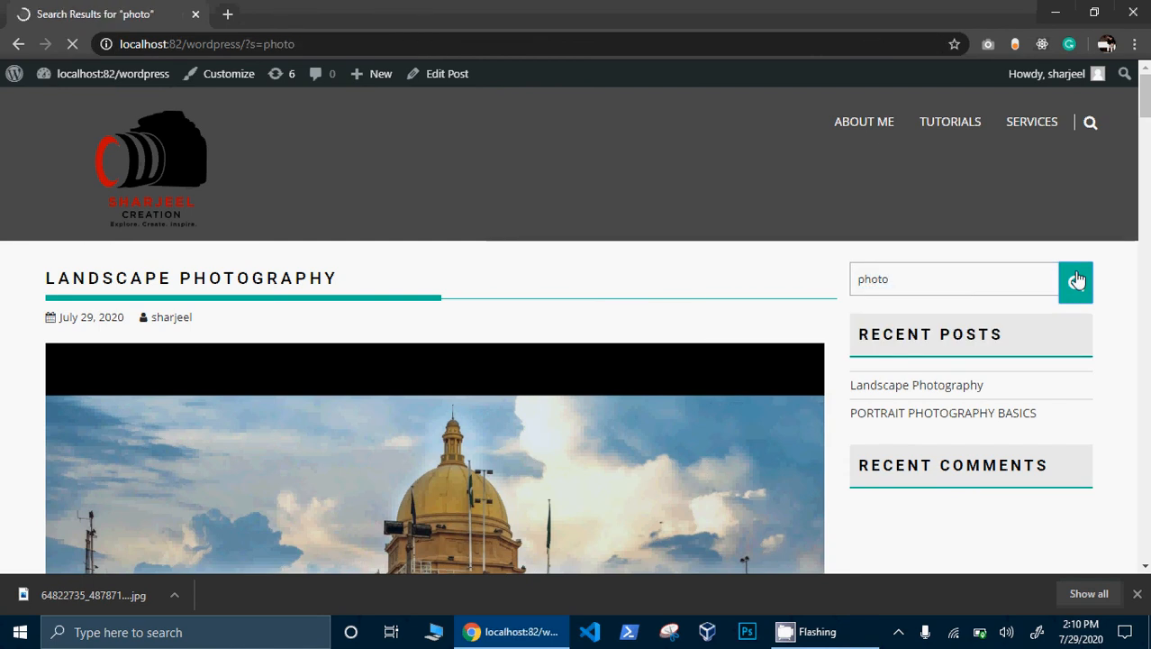
{"action": "scroll", "coordinate": [1147, 203], "scroll_direction": "down", "scroll_amount": 2}
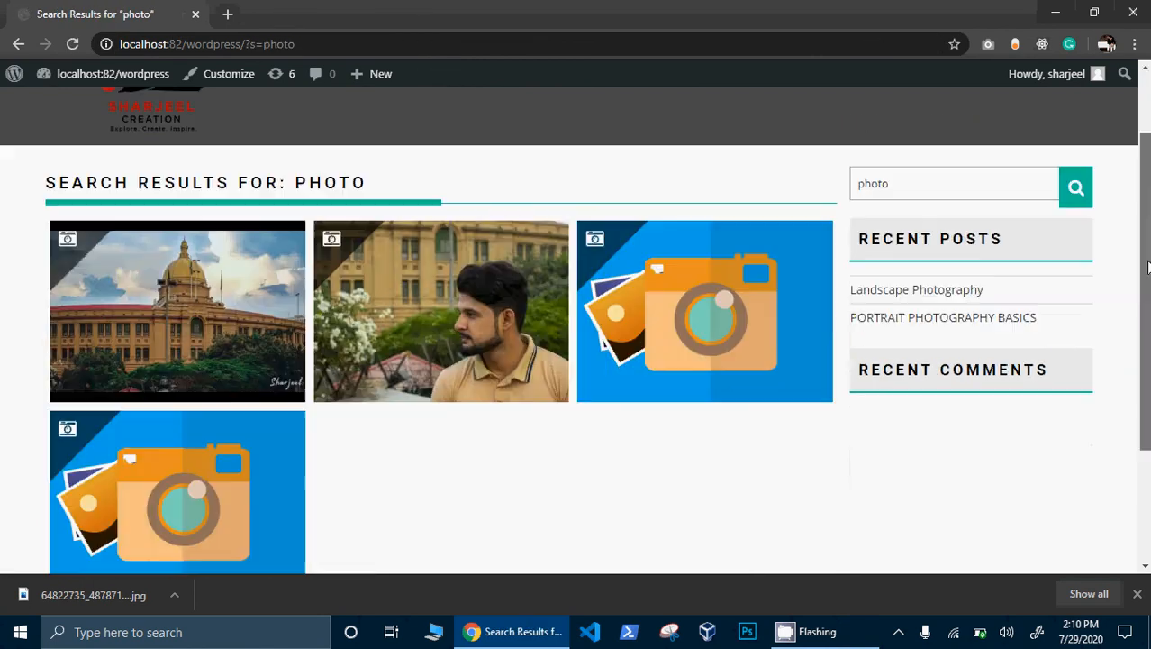
{"action": "mouse_move", "coordinate": [214, 452]}
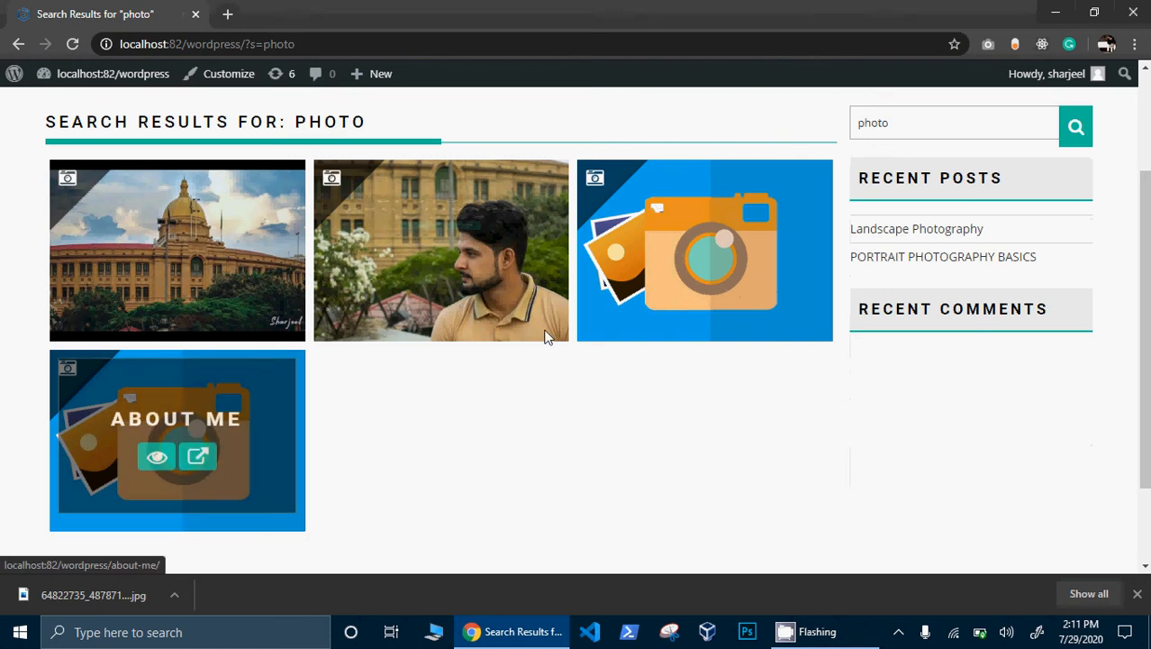
{"action": "mouse_move", "coordinate": [662, 236]}
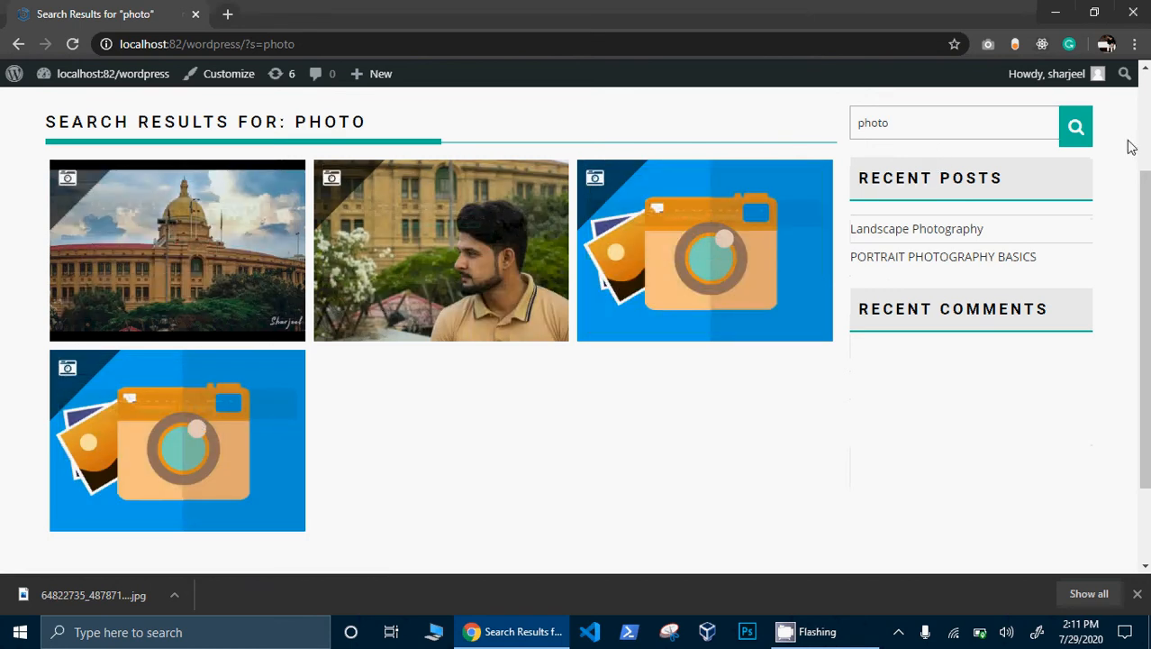
- Open the site's About Me page and view its content down to the footer
{"action": "left_click_drag", "start_coordinate": [1143, 181], "coordinate": [1131, 87]}
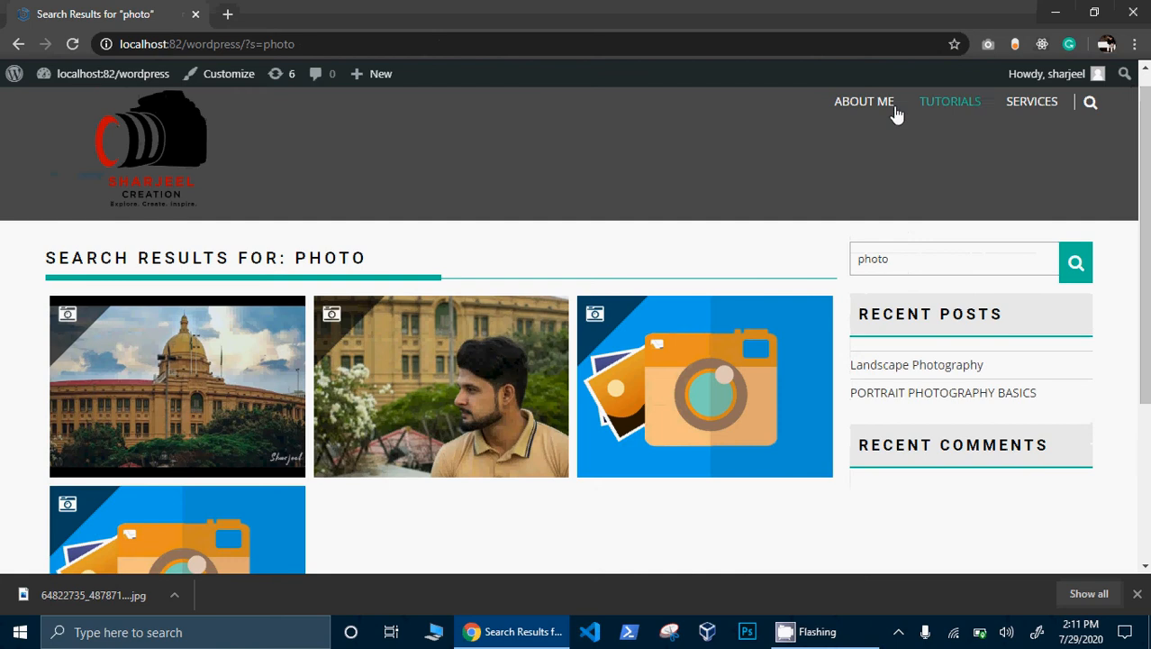
{"action": "left_click", "coordinate": [838, 114]}
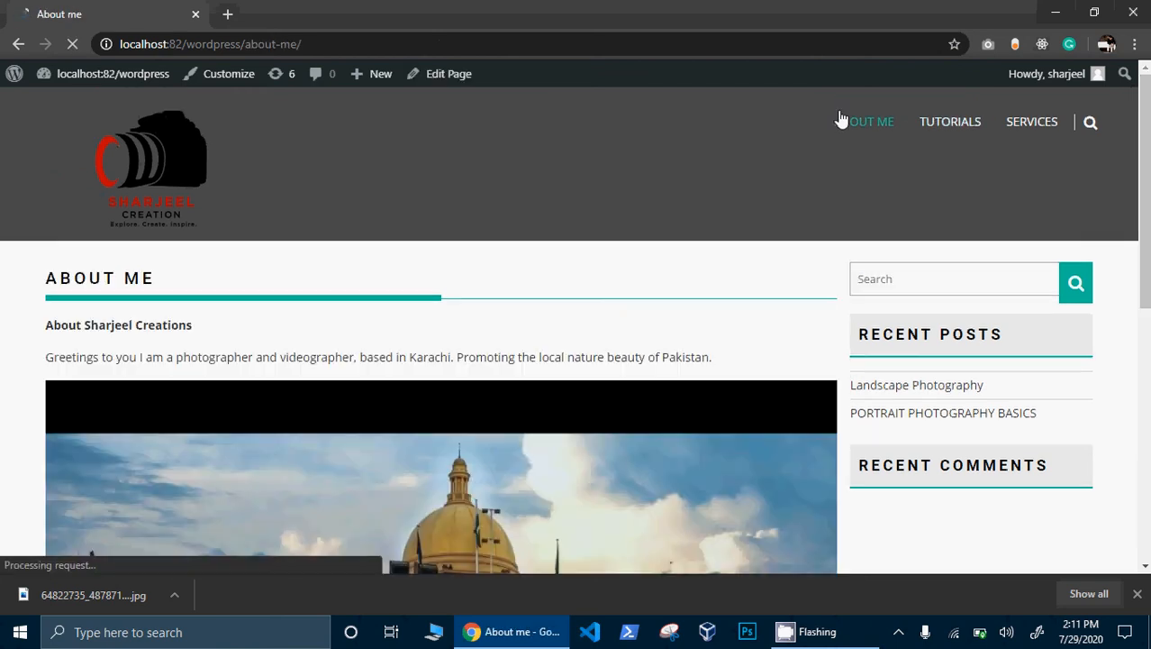
{"action": "scroll", "coordinate": [1133, 292], "scroll_direction": "down", "scroll_amount": 2}
{"action": "scroll", "coordinate": [427, 396], "scroll_direction": "down", "scroll_amount": 4}
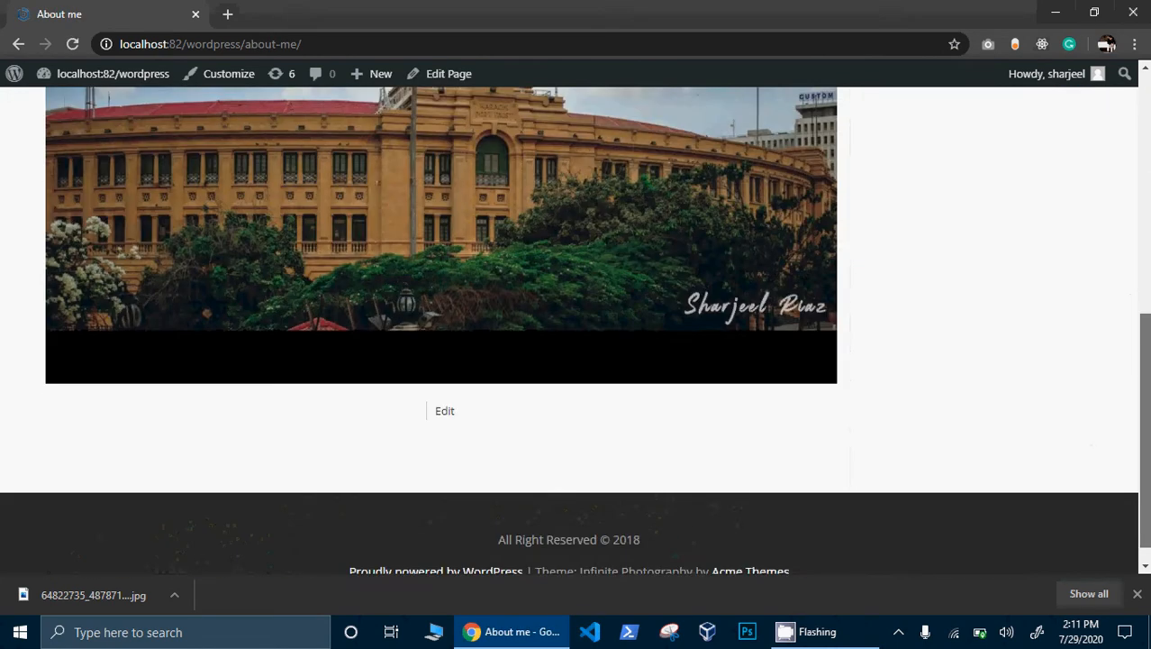
{"action": "scroll", "coordinate": [410, 319], "scroll_direction": "up", "scroll_amount": 6}
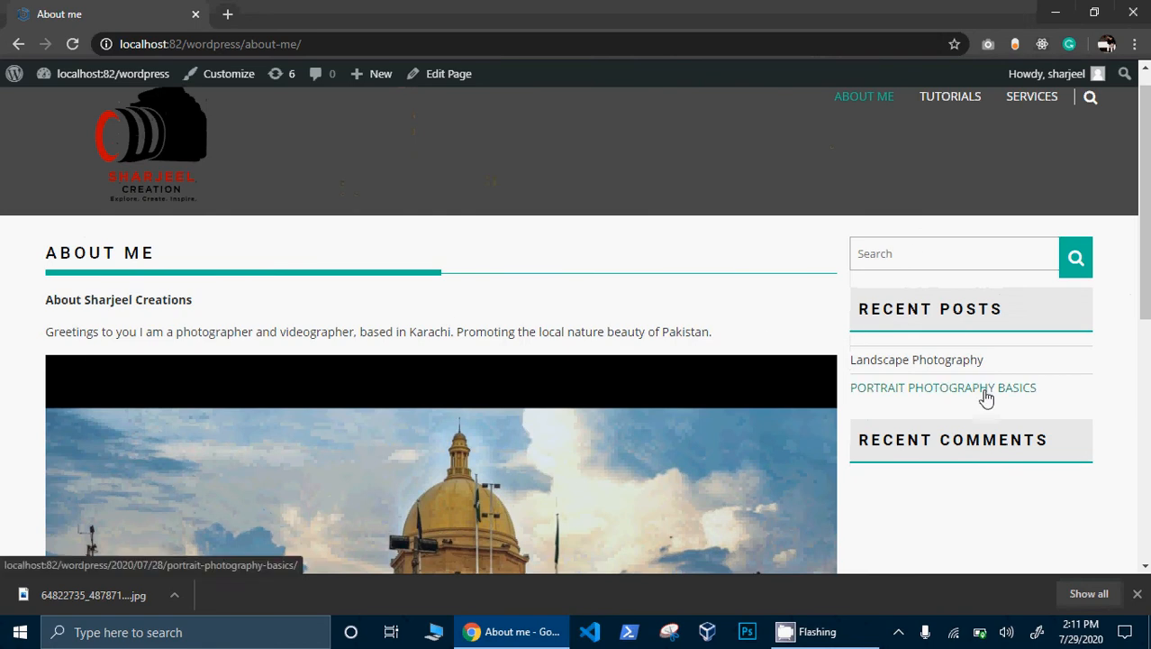
- Open the Portrait Photography Basics post from the Tutorials page and look through it
{"action": "left_click", "coordinate": [951, 96]}
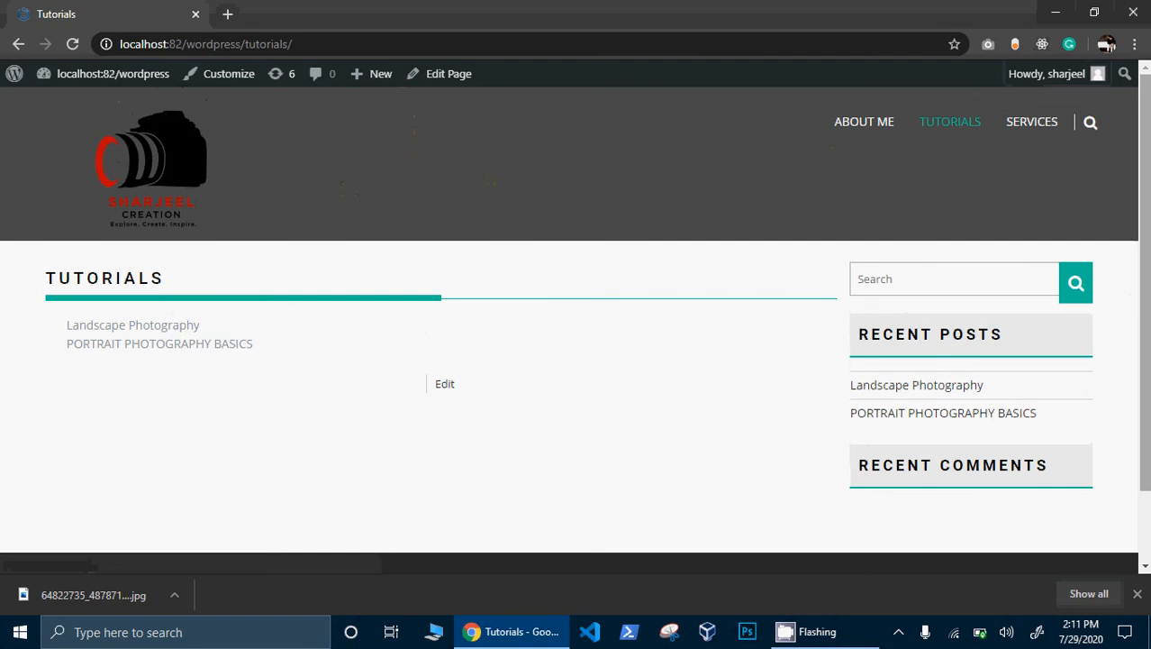
{"action": "left_click", "coordinate": [111, 344]}
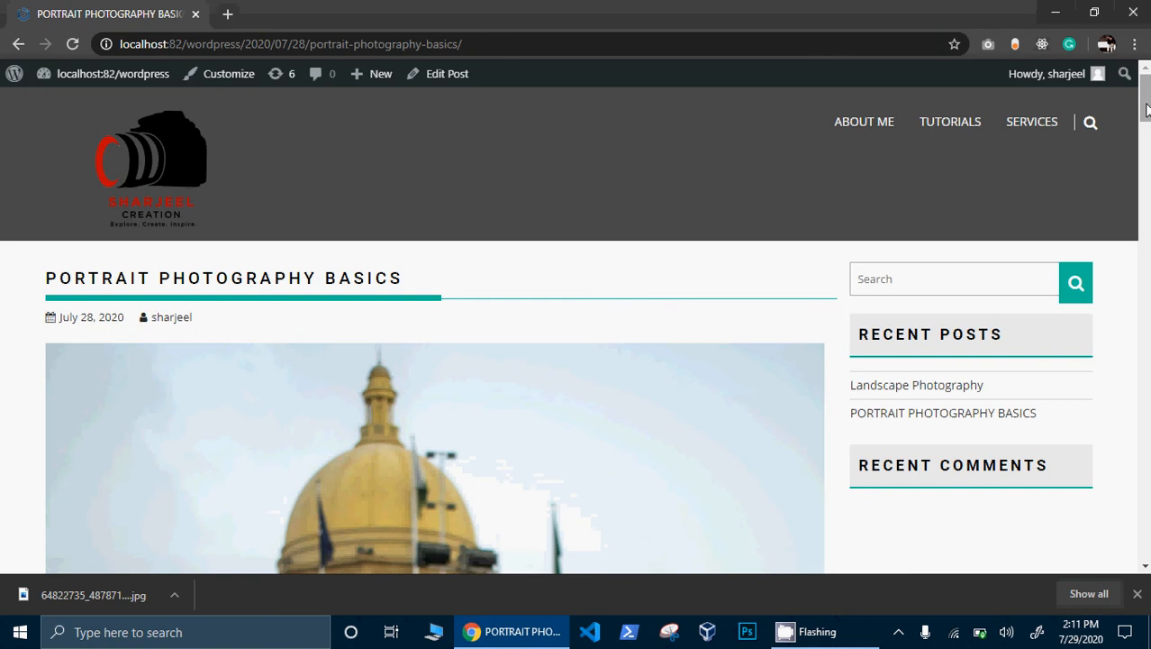
{"action": "left_click_drag", "start_coordinate": [1145, 100], "coordinate": [1147, 523]}
- Post the comment "nice" on the Portrait Photography Basics post and check it in the comment section
{"action": "scroll", "coordinate": [1049, 481], "scroll_direction": "down", "scroll_amount": 1}
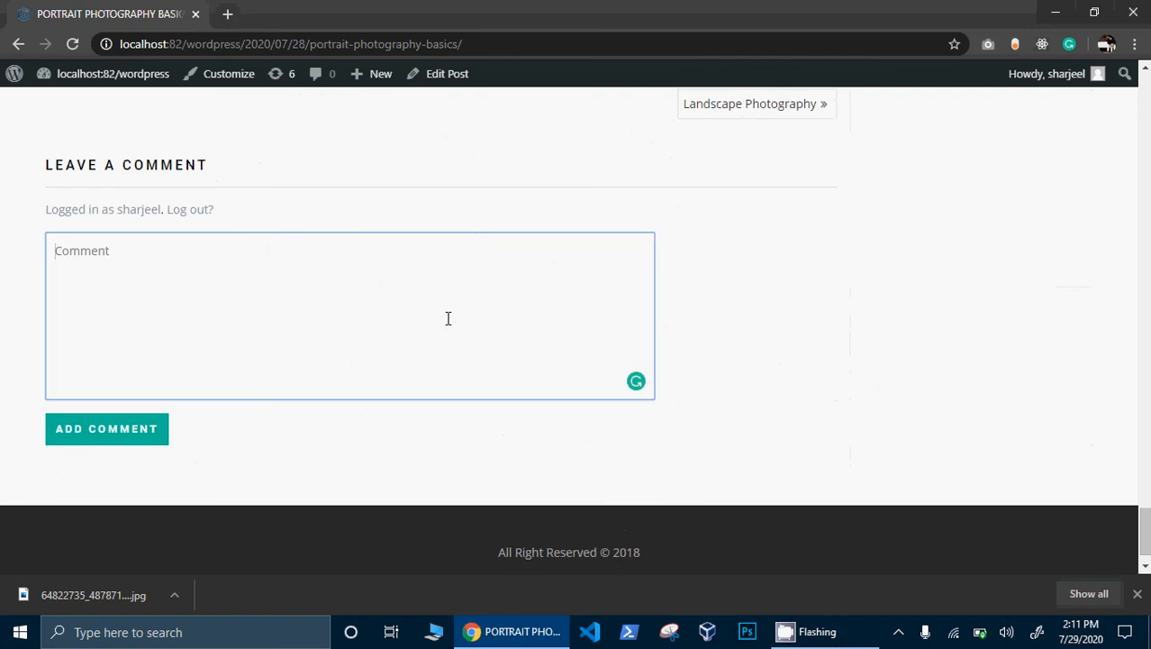
{"action": "type", "text": "nice"}
{"action": "left_click", "coordinate": [105, 430]}
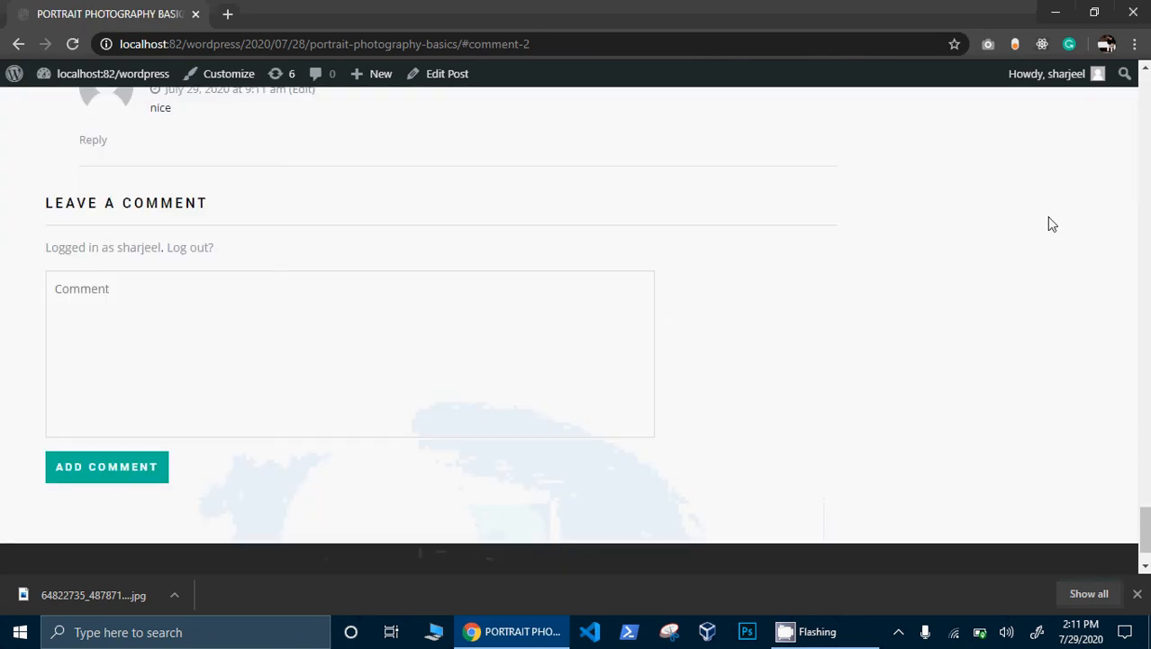
{"action": "scroll", "coordinate": [1141, 530], "scroll_direction": "up", "scroll_amount": 3}
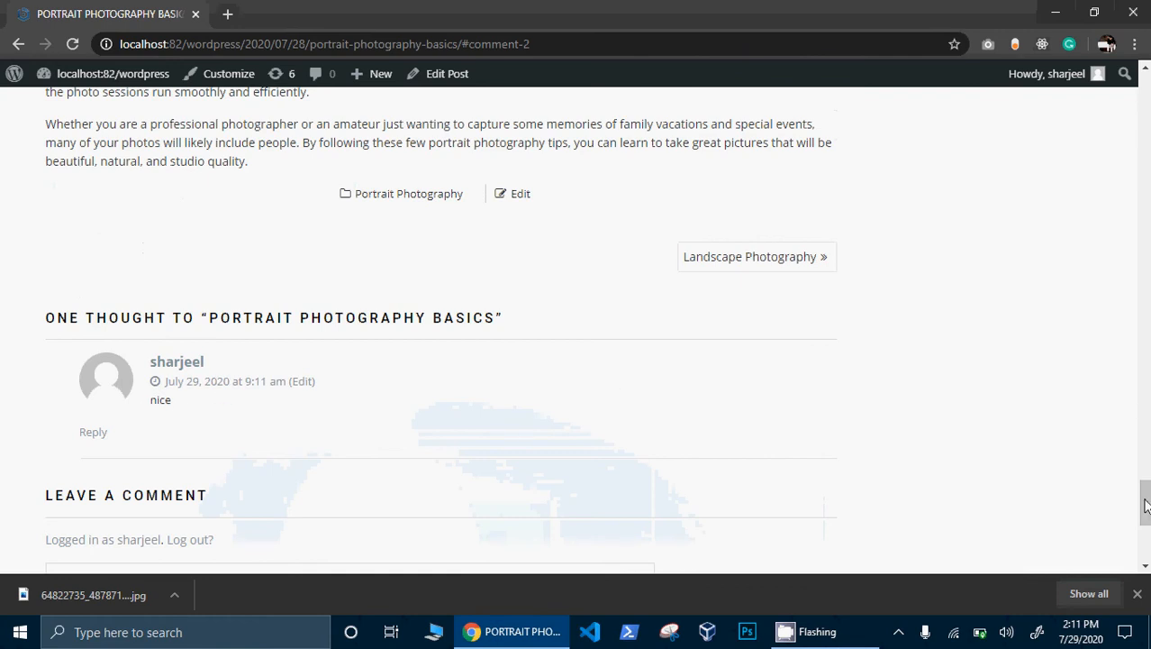
- Open the Services page and review its list of interests, contact section and embedded map
{"action": "left_click_drag", "start_coordinate": [1147, 508], "coordinate": [1147, 95]}
{"action": "left_click", "coordinate": [1045, 129]}
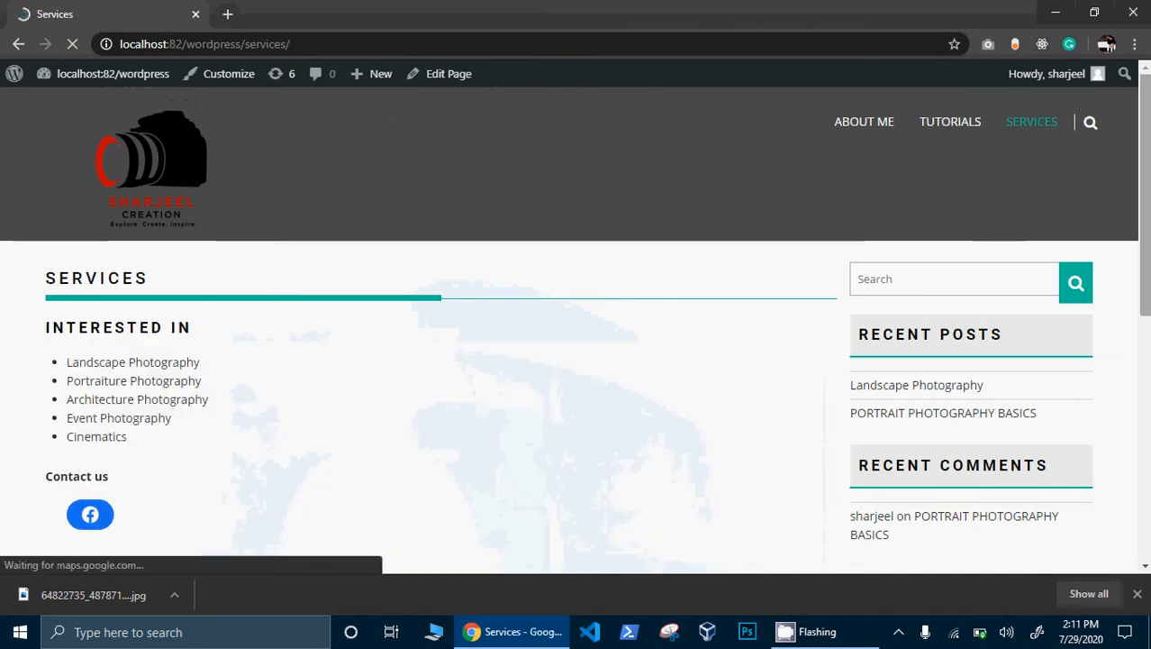
{"action": "scroll", "coordinate": [579, 309], "scroll_direction": "down", "scroll_amount": 5}
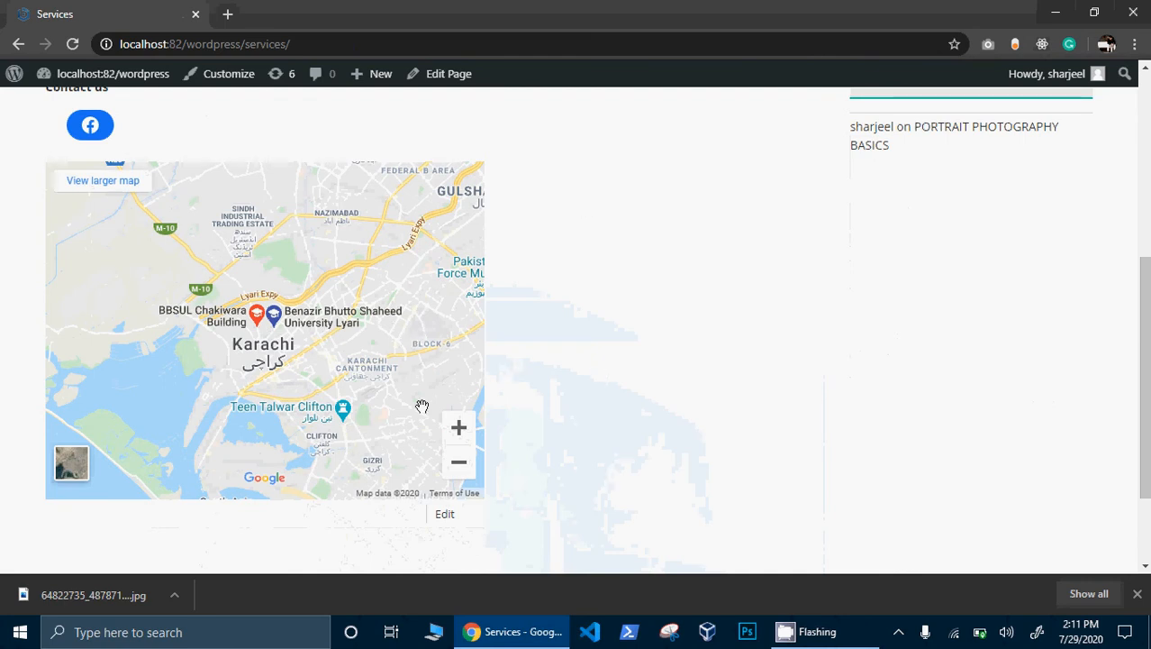
{"action": "scroll", "coordinate": [1138, 333], "scroll_direction": "down", "scroll_amount": 2}
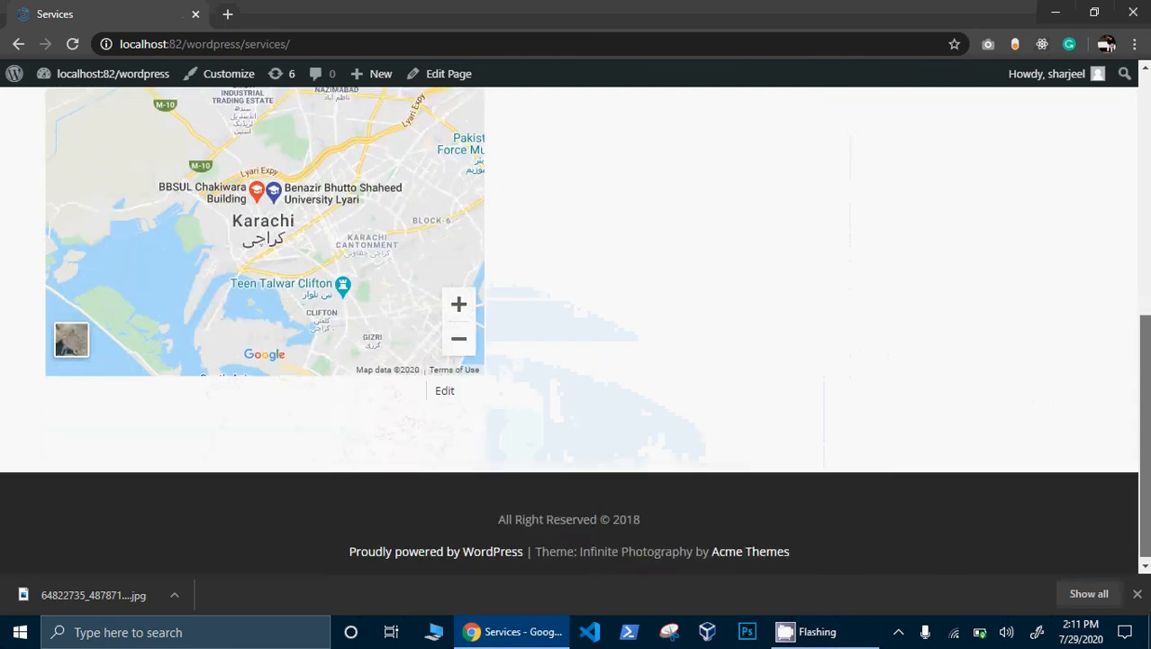
{"action": "scroll", "coordinate": [1023, 263], "scroll_direction": "up", "scroll_amount": 4}
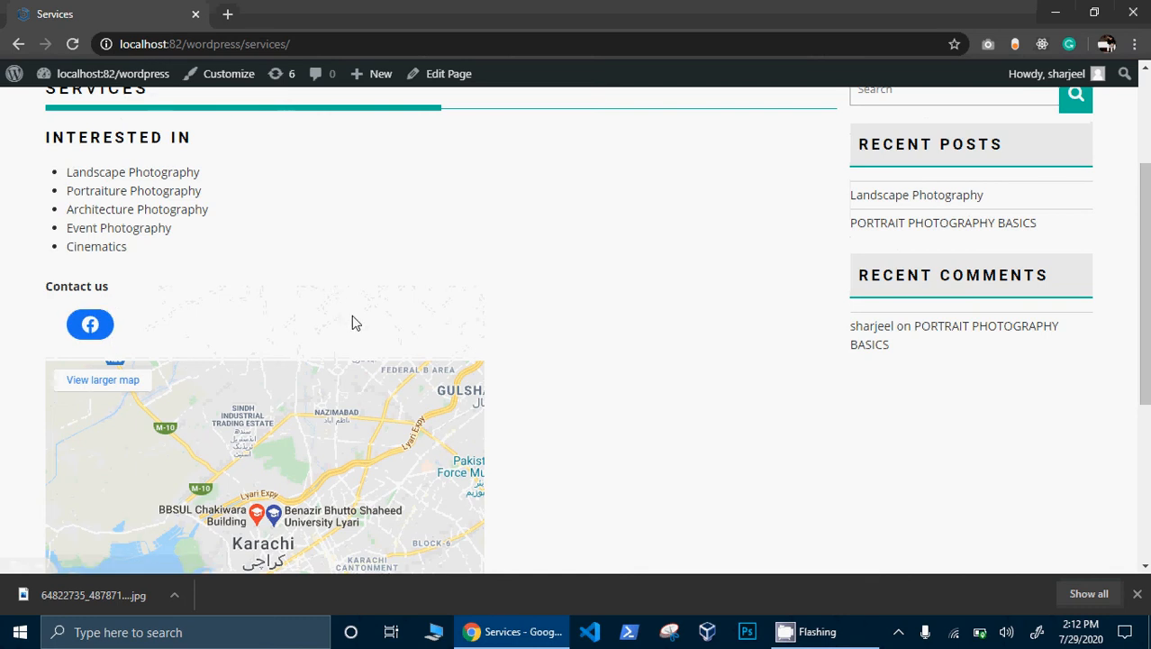
- Open the Facebook contact link in a new tab, view the linked page, and close that tab
{"action": "right_click", "coordinate": [83, 324]}
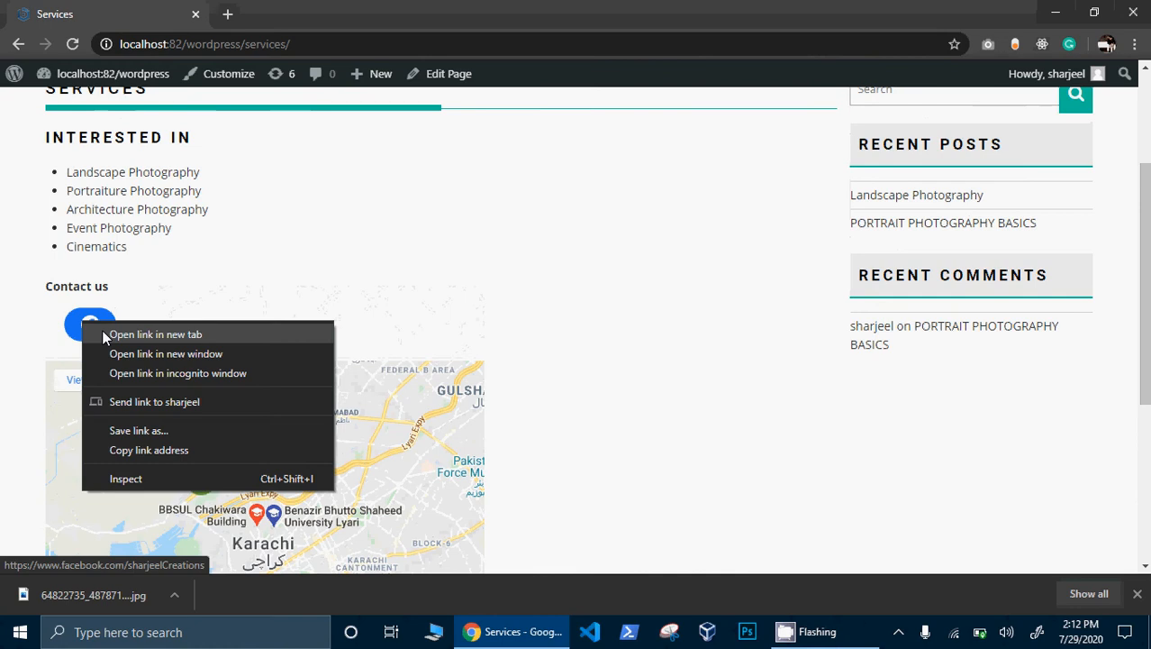
{"action": "left_click", "coordinate": [102, 331]}
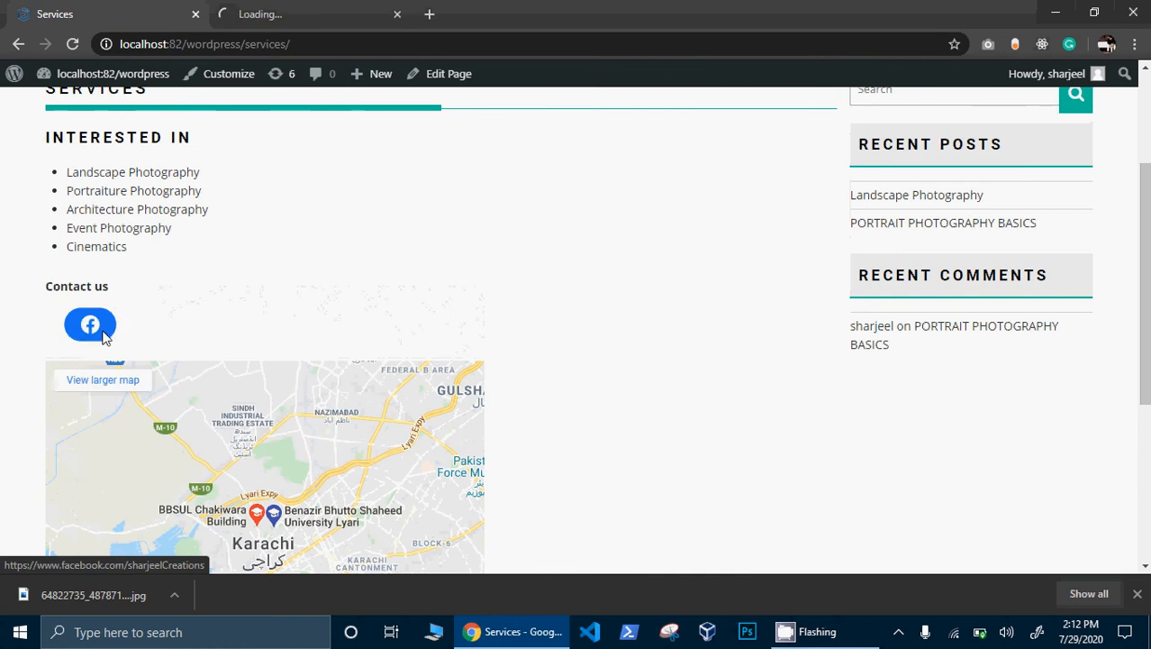
{"action": "left_click", "coordinate": [313, 15]}
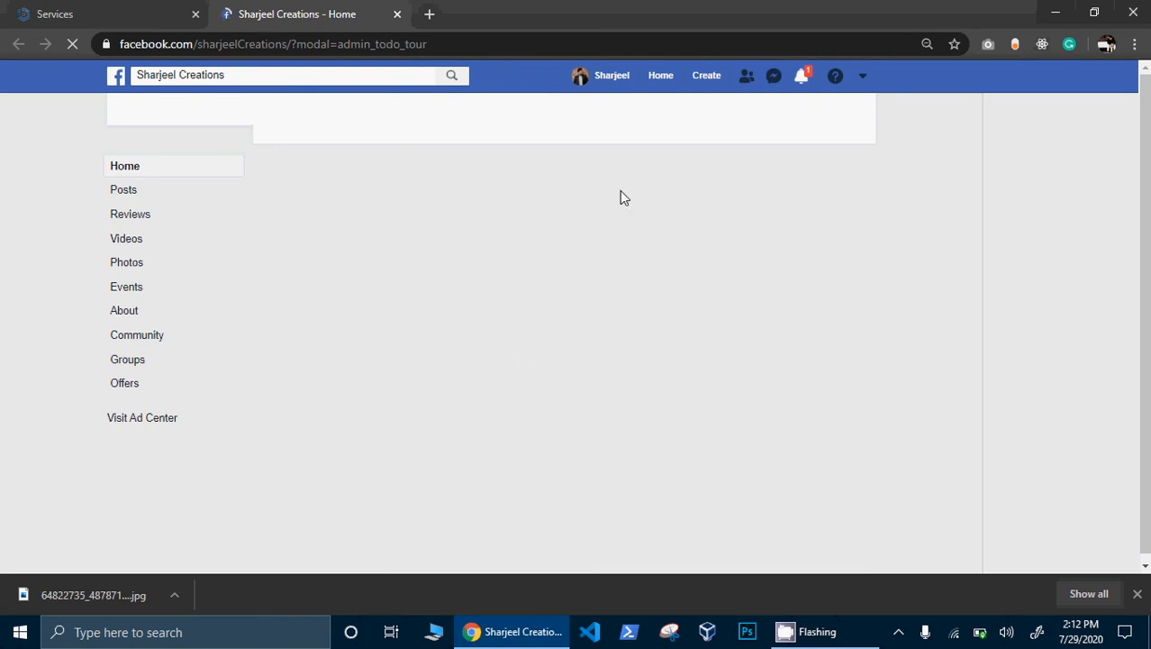
{"action": "left_click", "coordinate": [398, 15]}
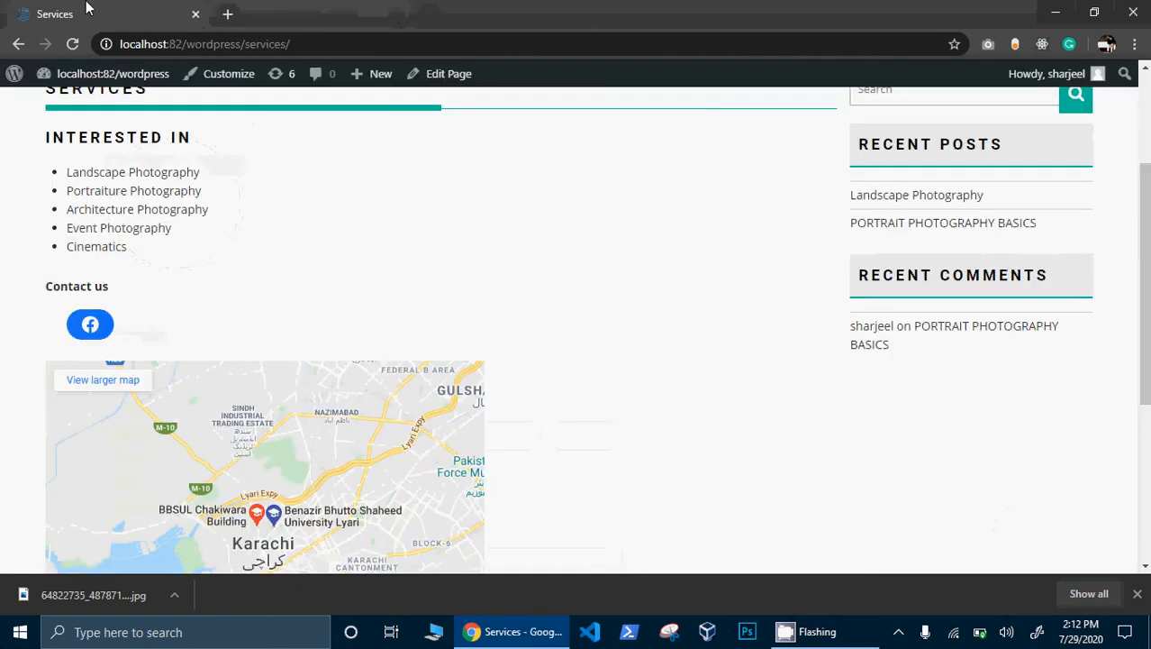
- Return to the photography site's home page from Services, look over it down to the footer, and close the browser
{"action": "scroll", "coordinate": [1144, 206], "scroll_direction": "up", "scroll_amount": 3}
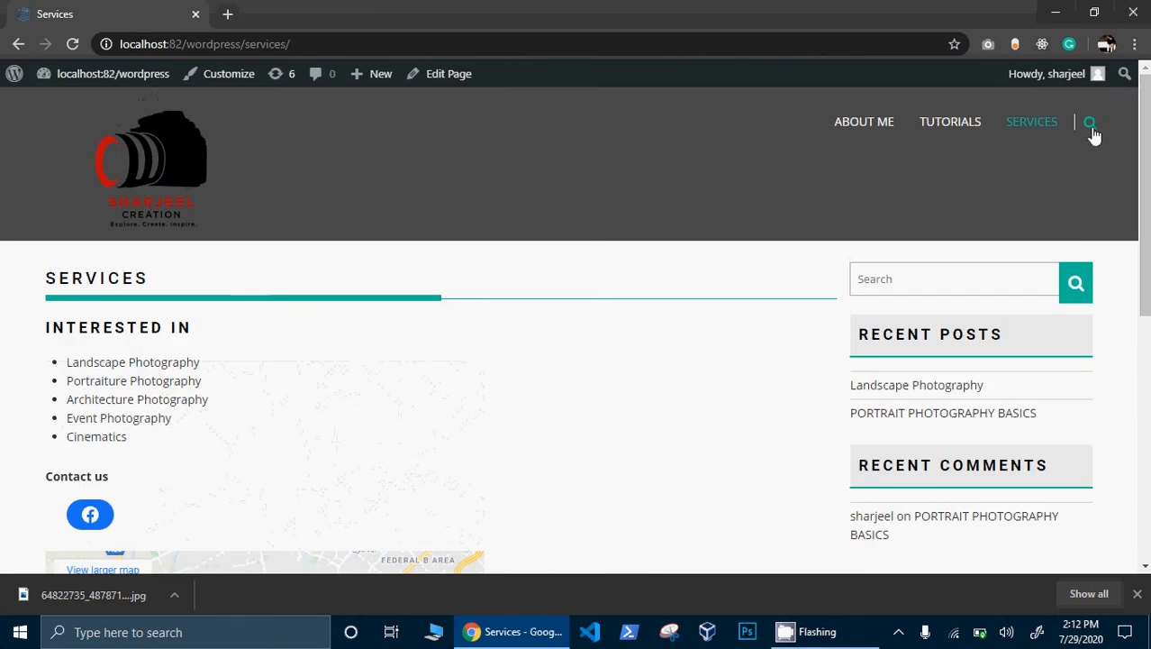
{"action": "left_click", "coordinate": [165, 158]}
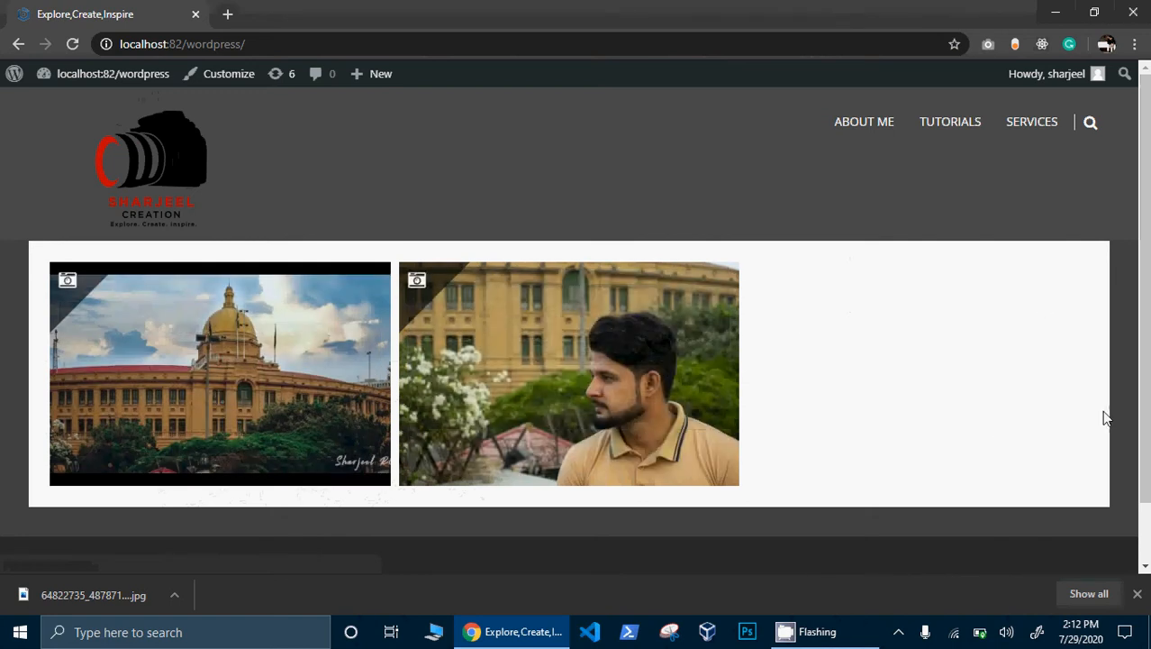
{"action": "scroll", "coordinate": [1130, 328], "scroll_direction": "down", "scroll_amount": 1}
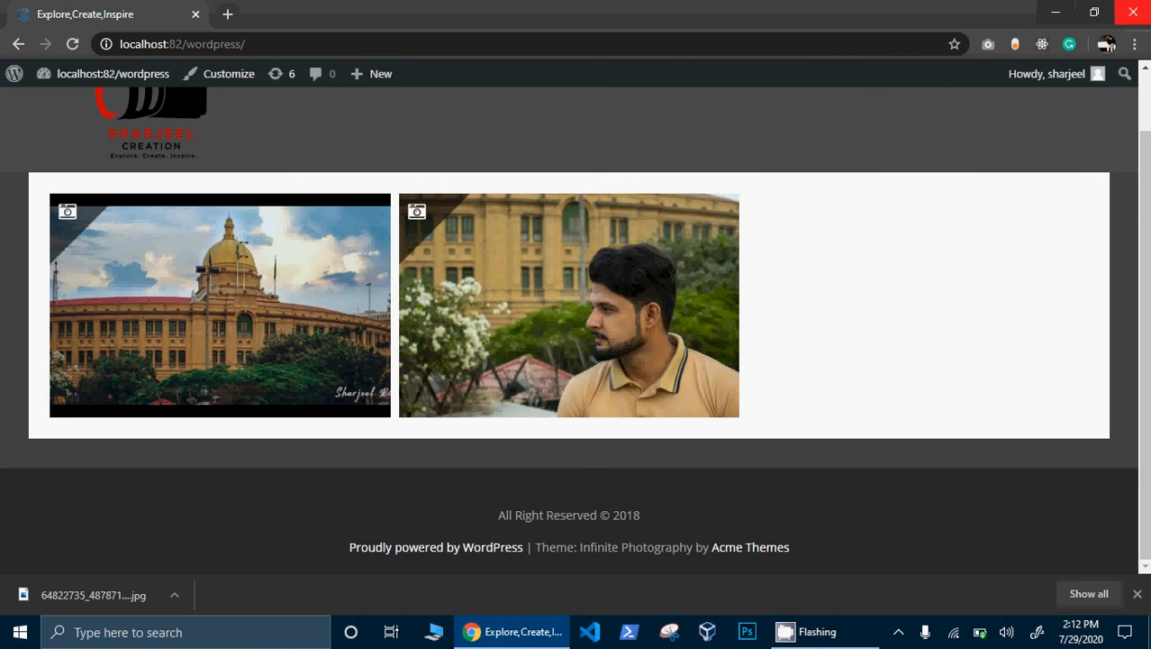
{"action": "left_click", "coordinate": [1133, 13]}
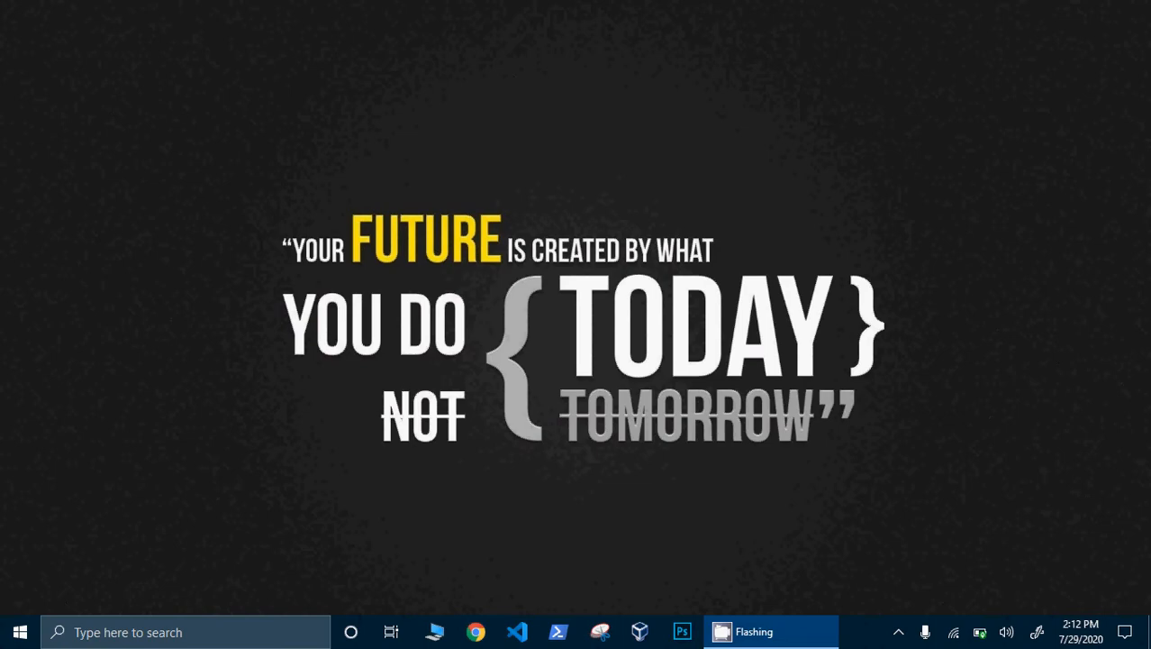
- Switch to File Explorer, open the SharjeelCreation folder inside Bitnami on Local Disk (C:), and maximize the window
{"action": "left_click", "coordinate": [435, 633]}
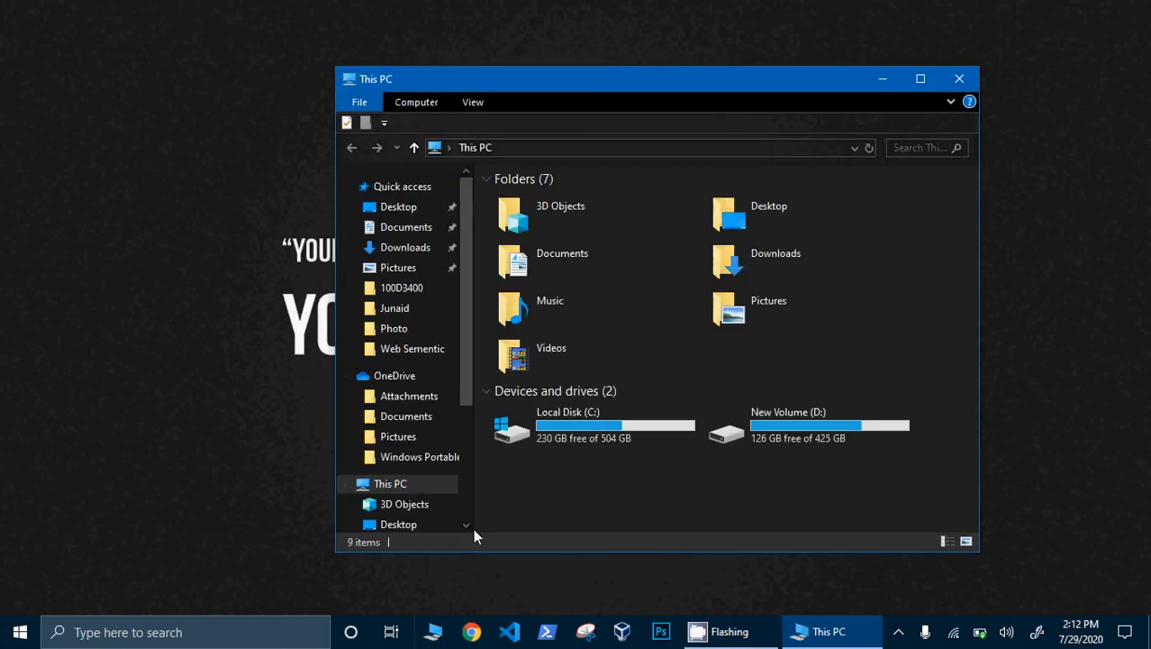
{"action": "double_click", "coordinate": [567, 422]}
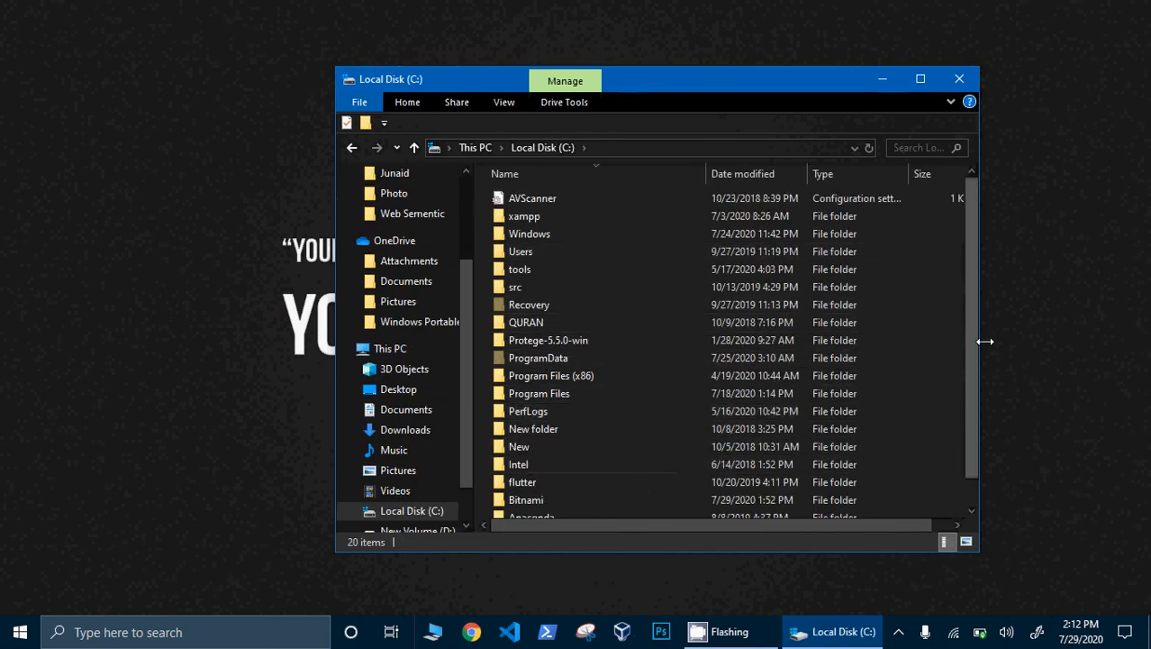
{"action": "scroll", "coordinate": [965, 396], "scroll_direction": "down", "scroll_amount": 1}
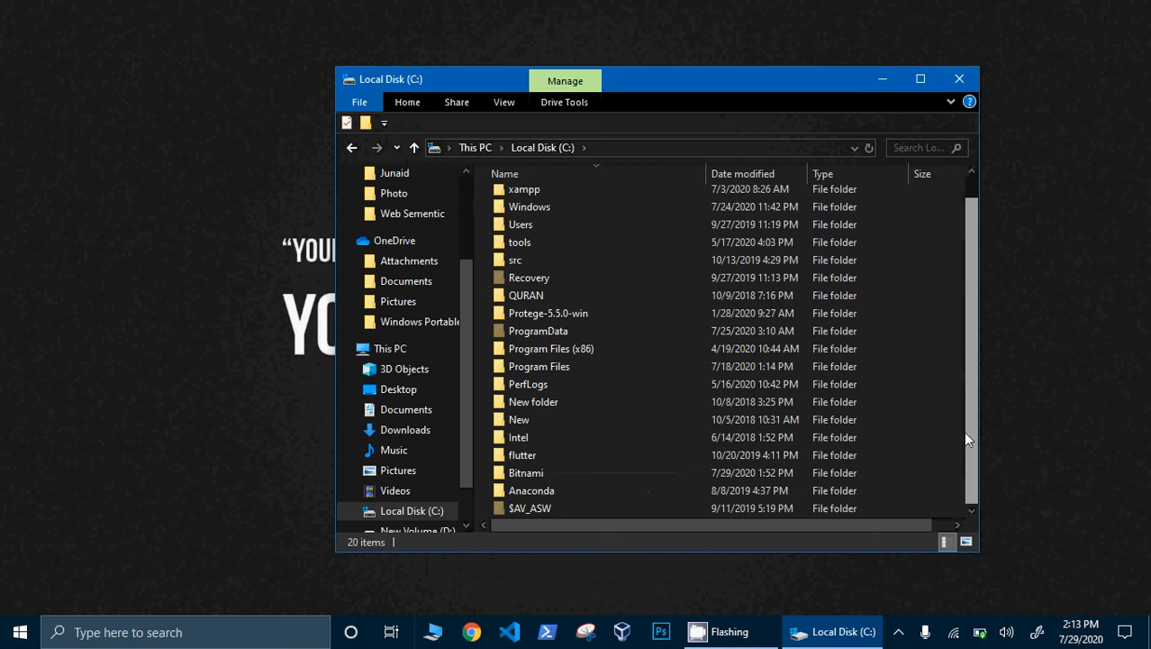
{"action": "left_click", "coordinate": [583, 475]}
{"action": "double_click", "coordinate": [584, 475]}
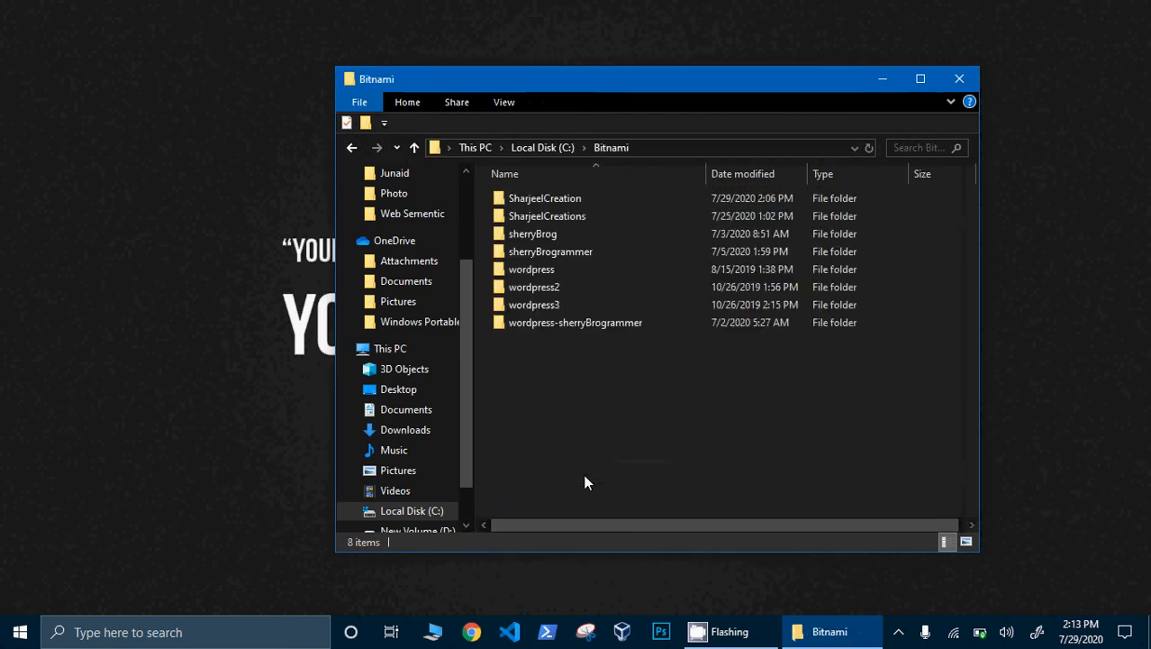
{"action": "double_click", "coordinate": [563, 201]}
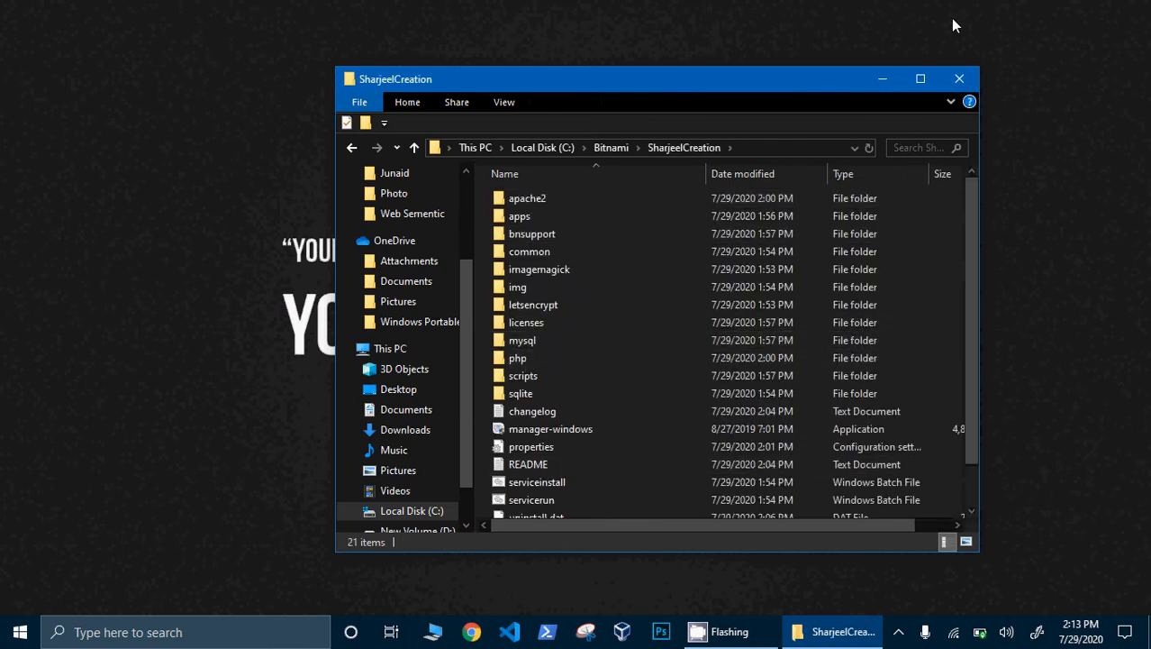
{"action": "left_click", "coordinate": [922, 79]}
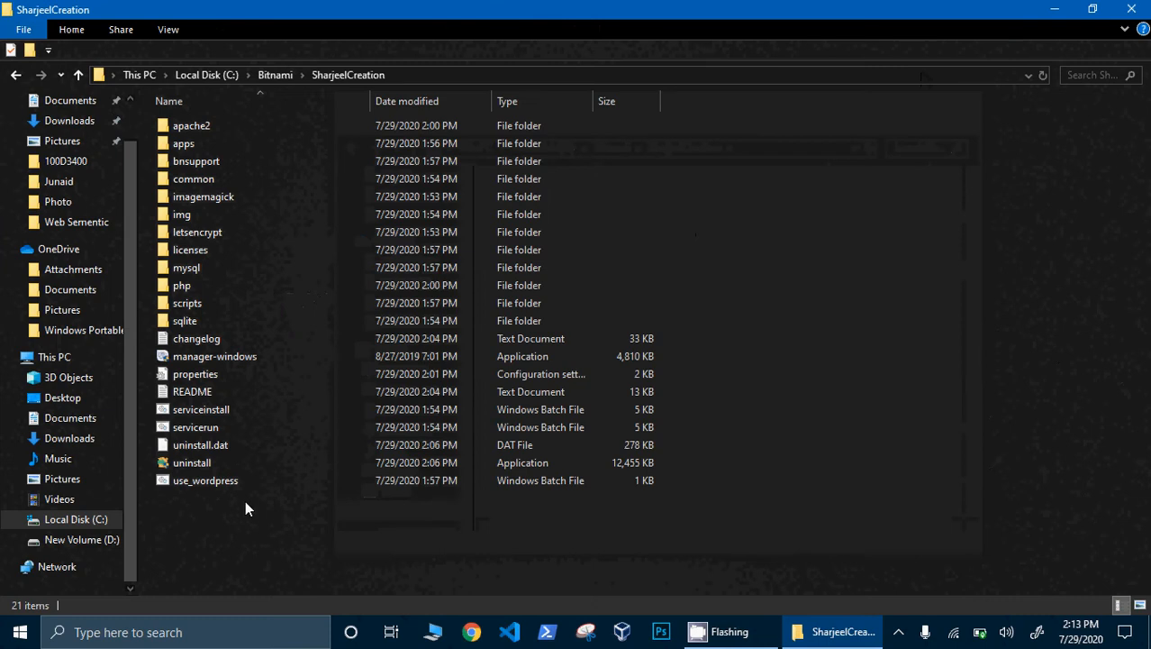
- Launch the manager-windows application and start the servers required by the WordPress application
{"action": "double_click", "coordinate": [237, 356]}
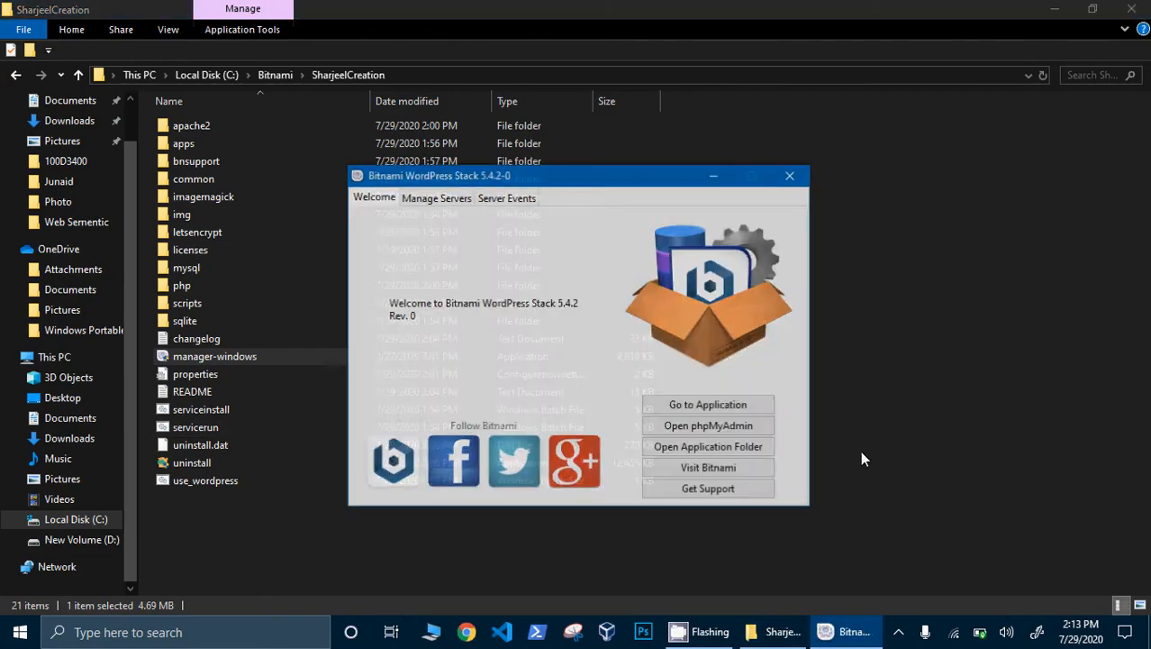
{"action": "left_click", "coordinate": [729, 407]}
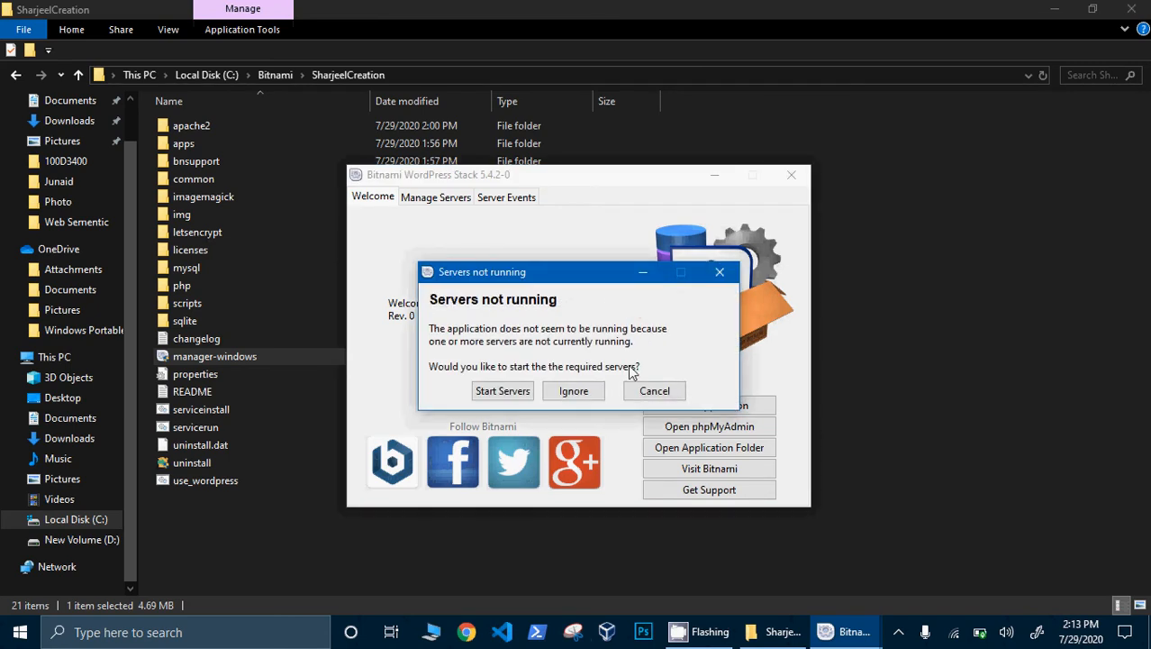
{"action": "left_click", "coordinate": [503, 391]}
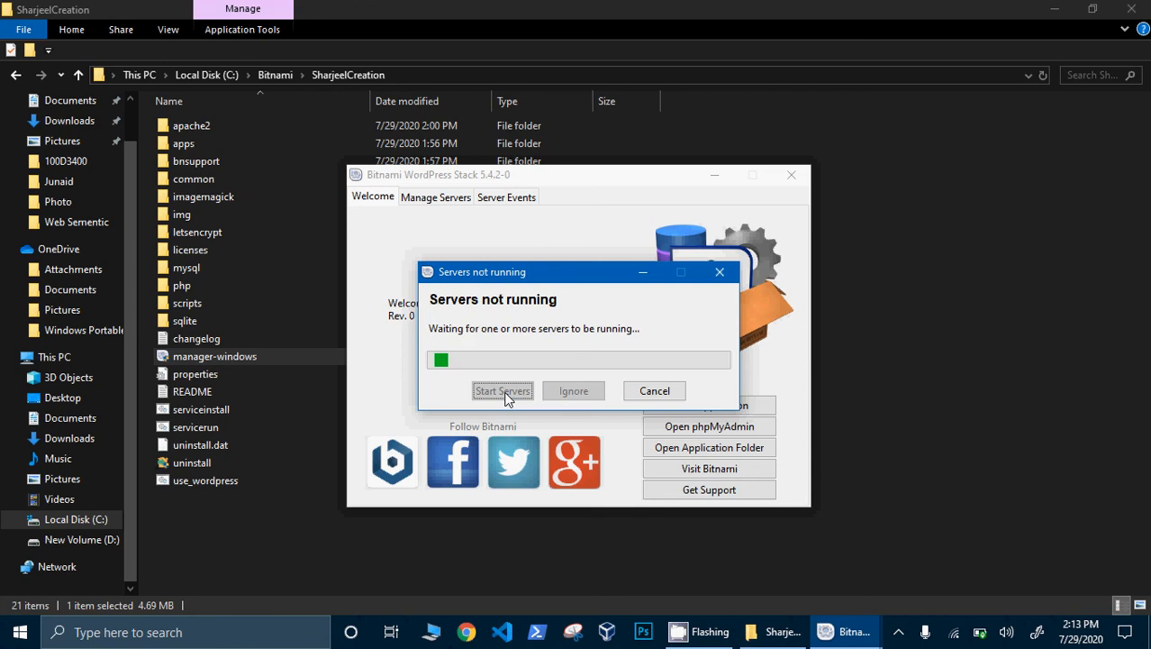
{"action": "mouse_move", "coordinate": [711, 634]}
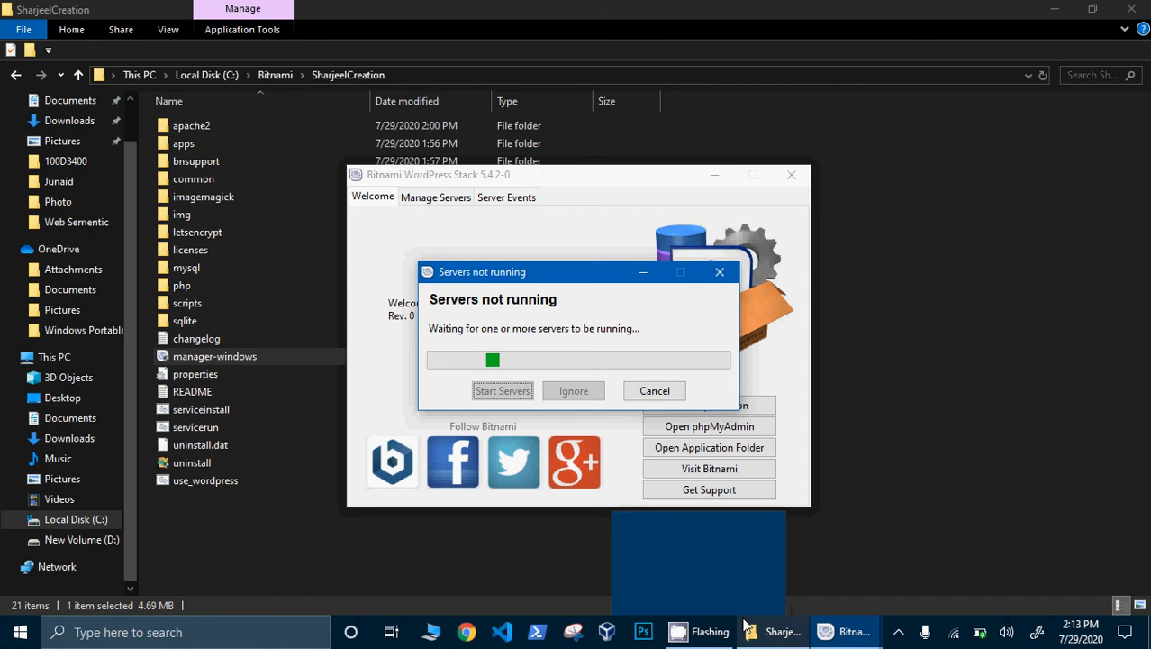
{"action": "left_click", "coordinate": [898, 631]}
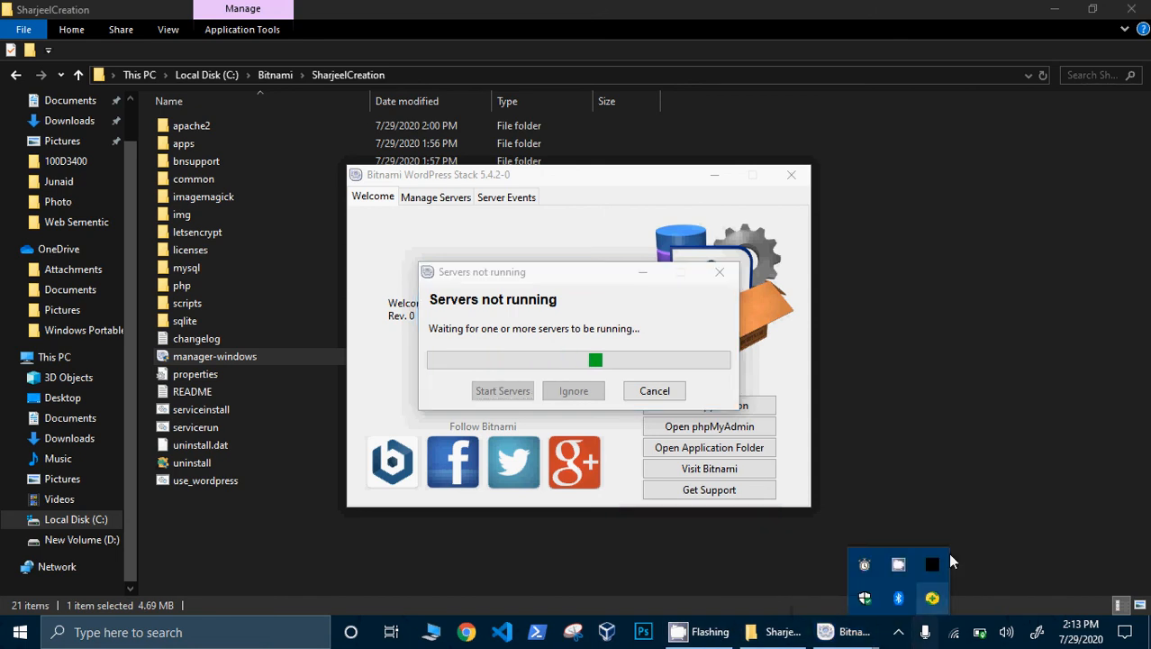
{"action": "right_click", "coordinate": [908, 564]}
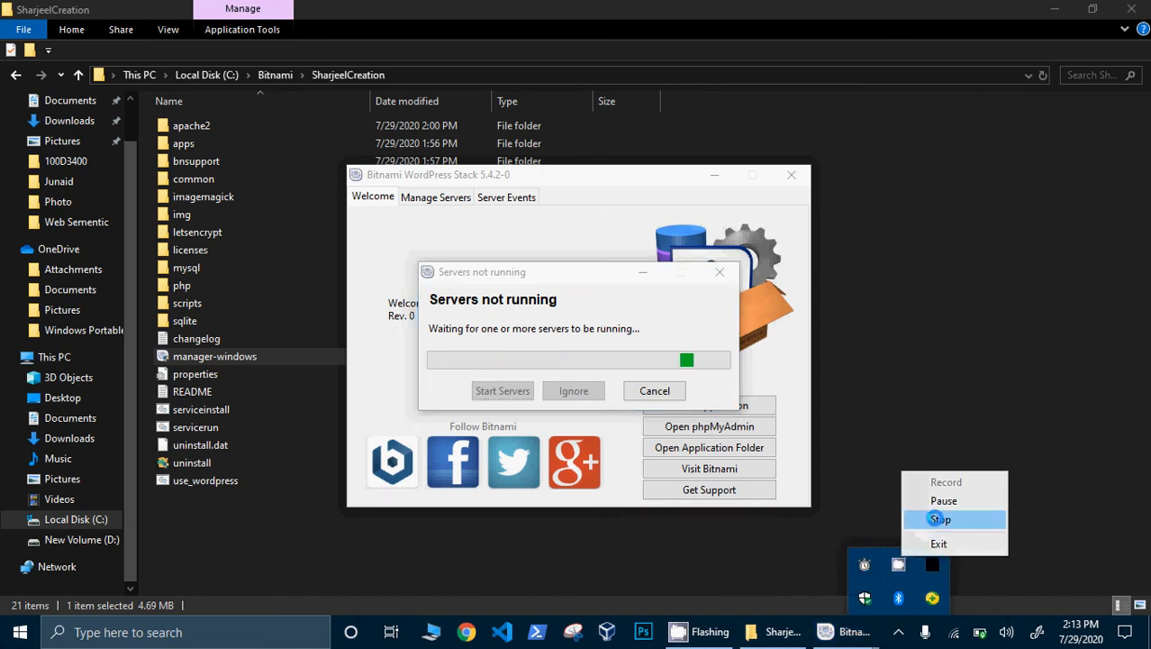
{"action": "left_click", "coordinate": [940, 503]}
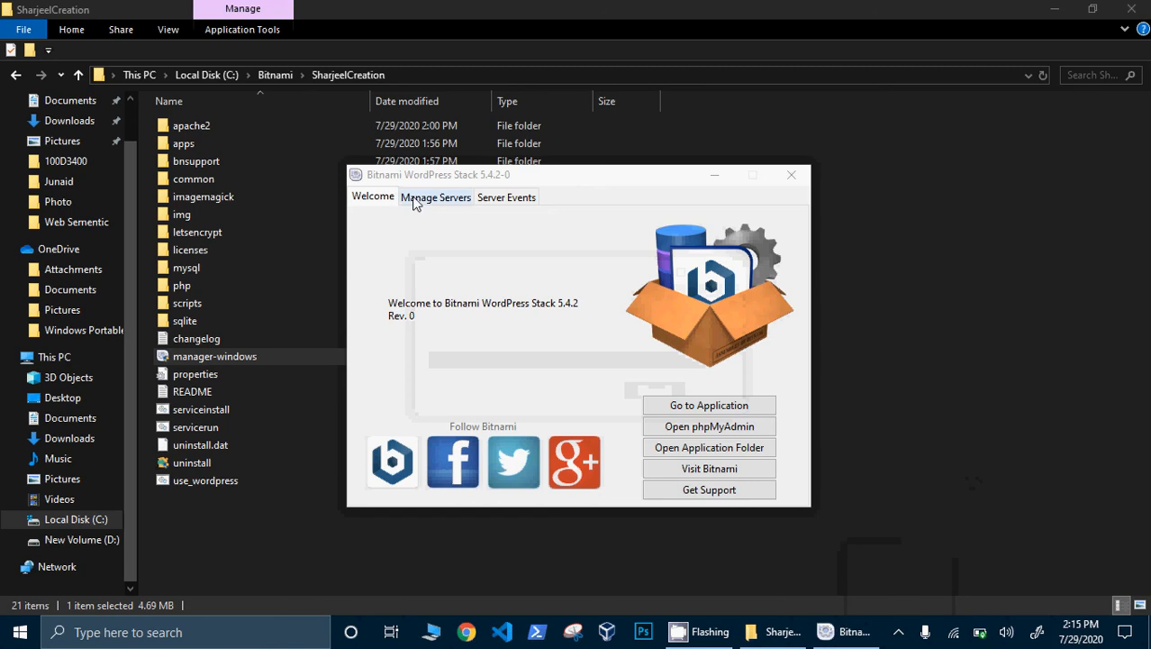
- Check the MySQL and Apache server status in the stack manager and open the WordPress site in the browser
{"action": "left_click", "coordinate": [423, 200]}
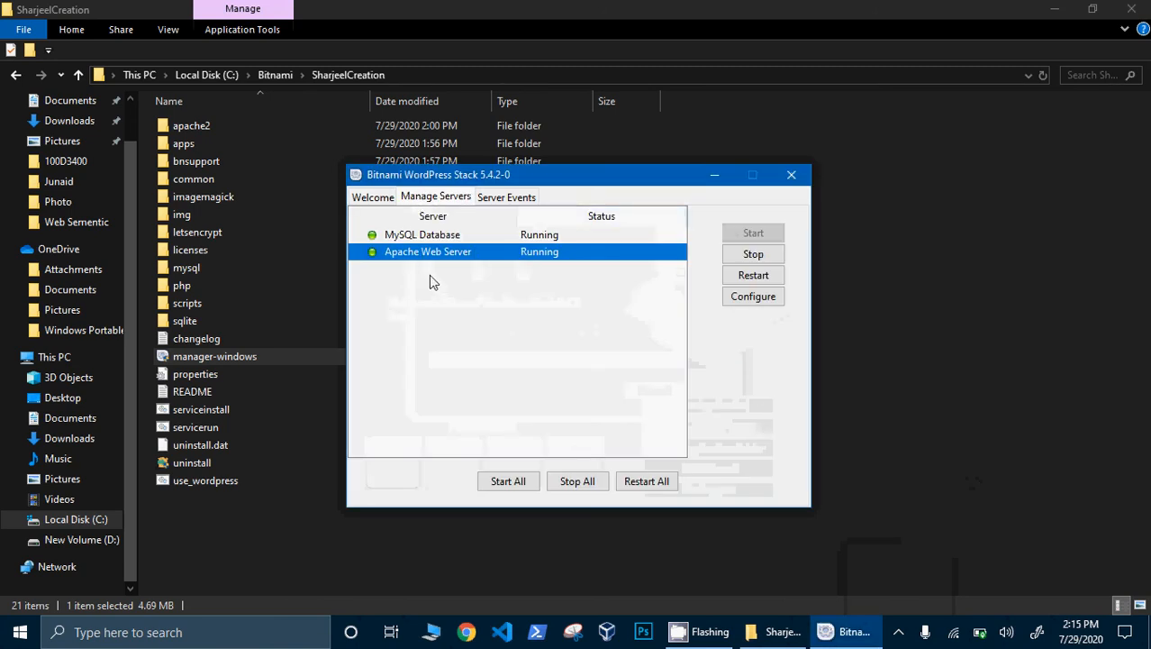
{"action": "left_click", "coordinate": [372, 197]}
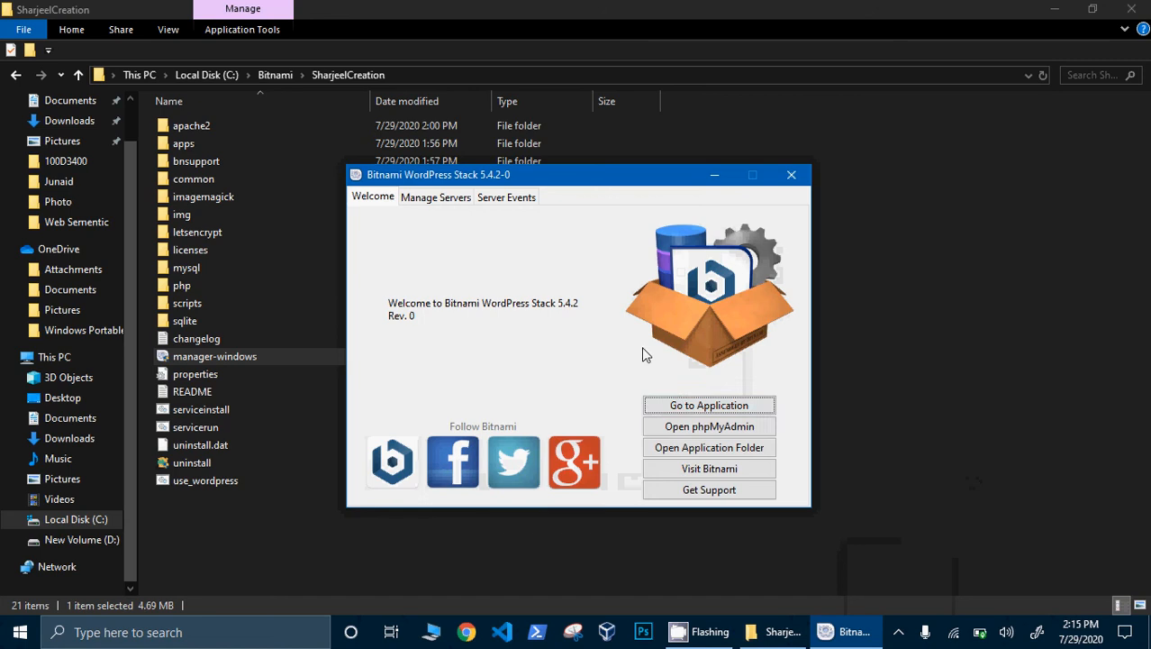
{"action": "left_click", "coordinate": [679, 406]}
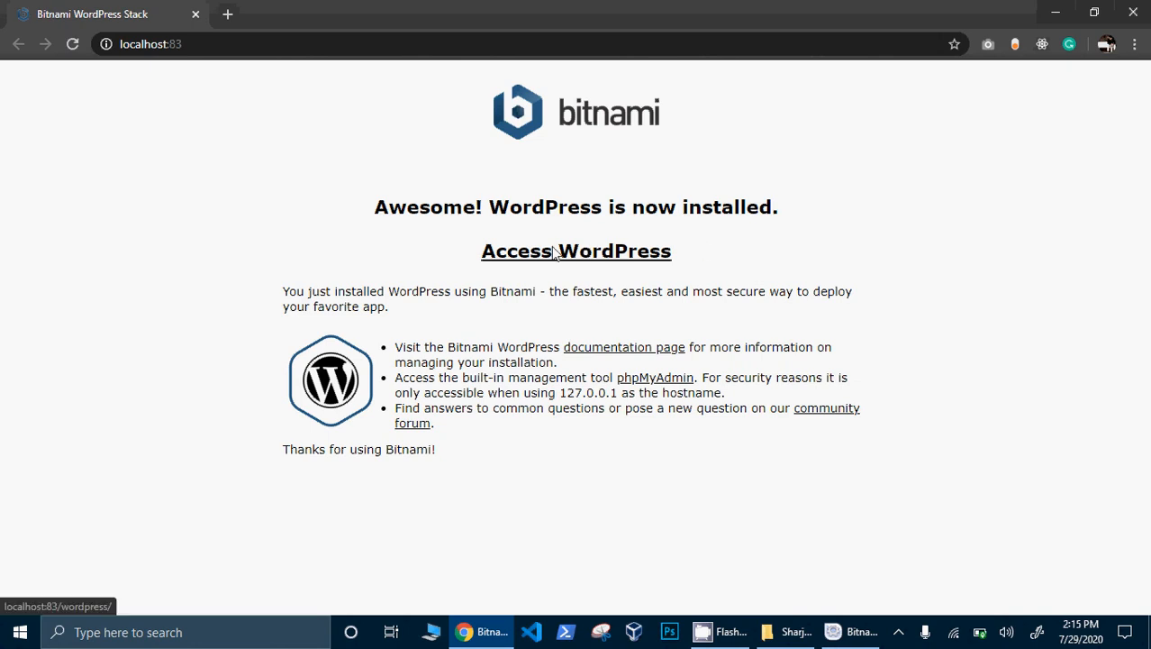
{"action": "left_click", "coordinate": [554, 252]}
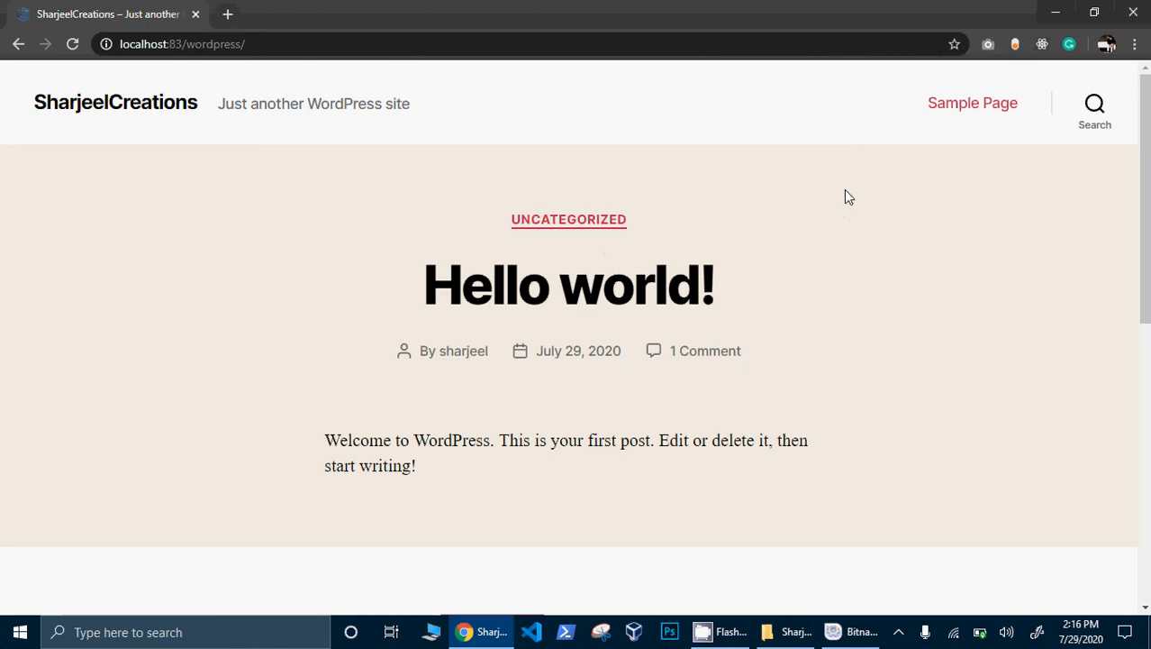
- Go to localhost:83/wordpress/wp-admin to reach the WordPress login page
{"action": "left_click", "coordinate": [302, 45]}
{"action": "left_click", "coordinate": [303, 48]}
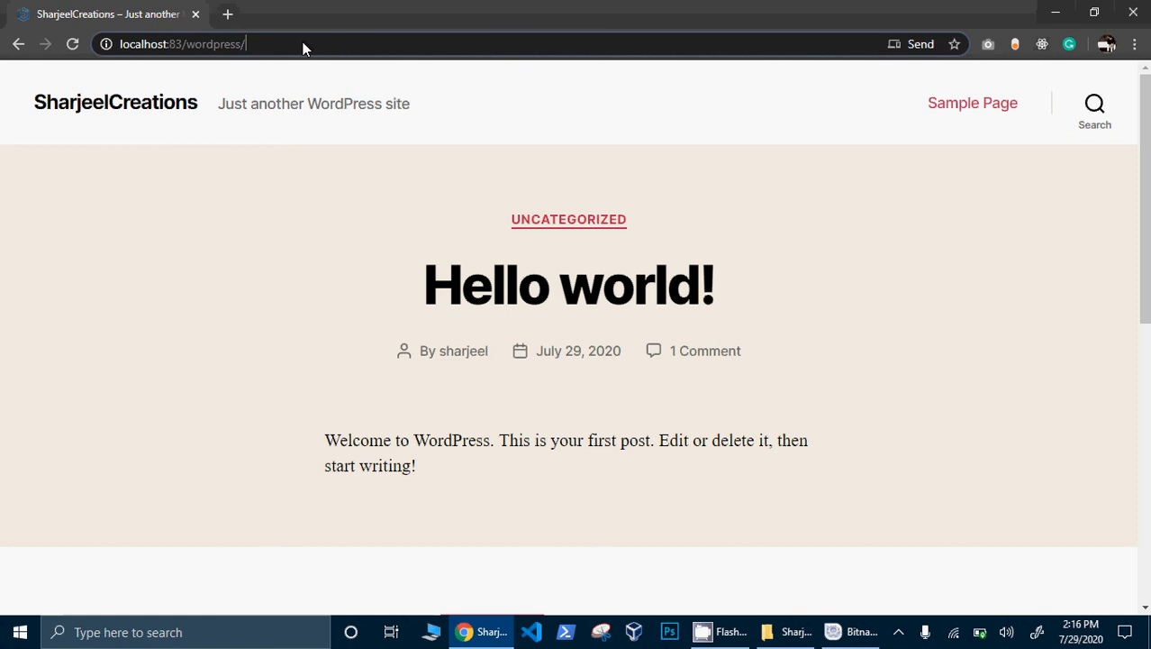
{"action": "type", "text": "wp"}
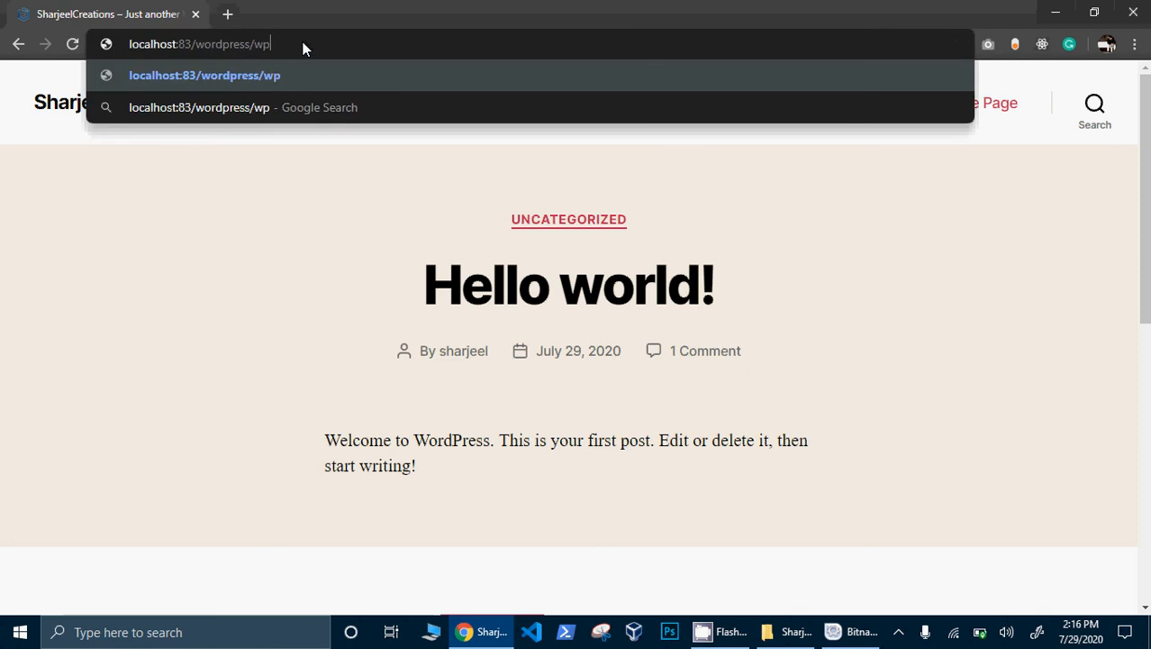
{"action": "type", "text": "-admin"}
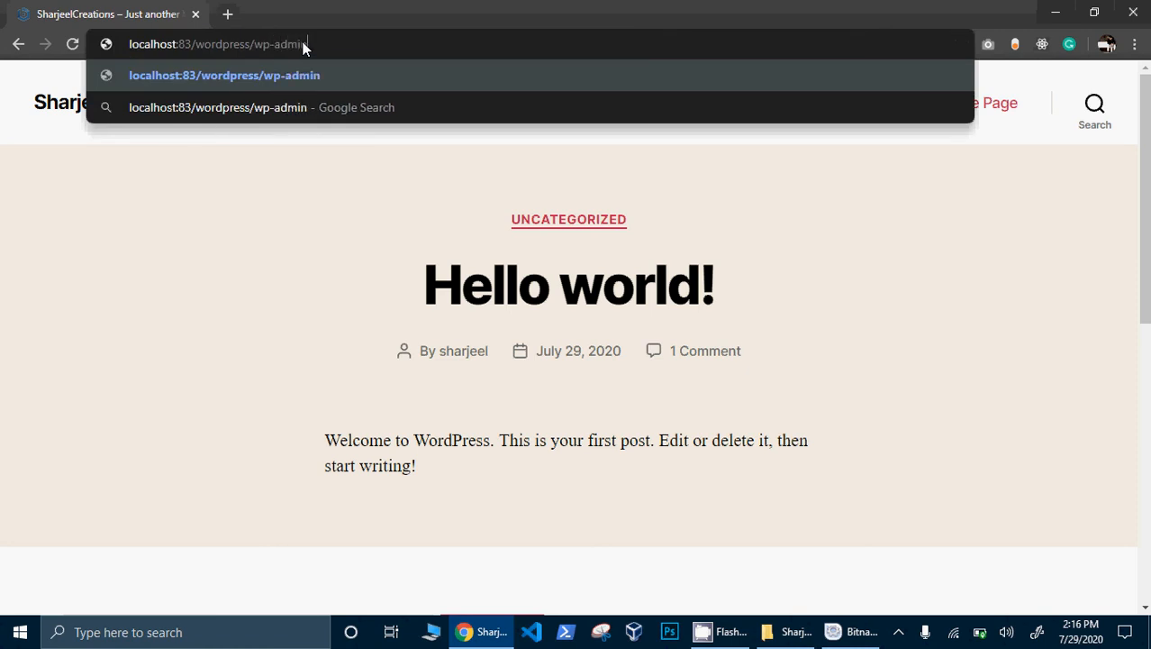
{"action": "key", "text": "Return"}
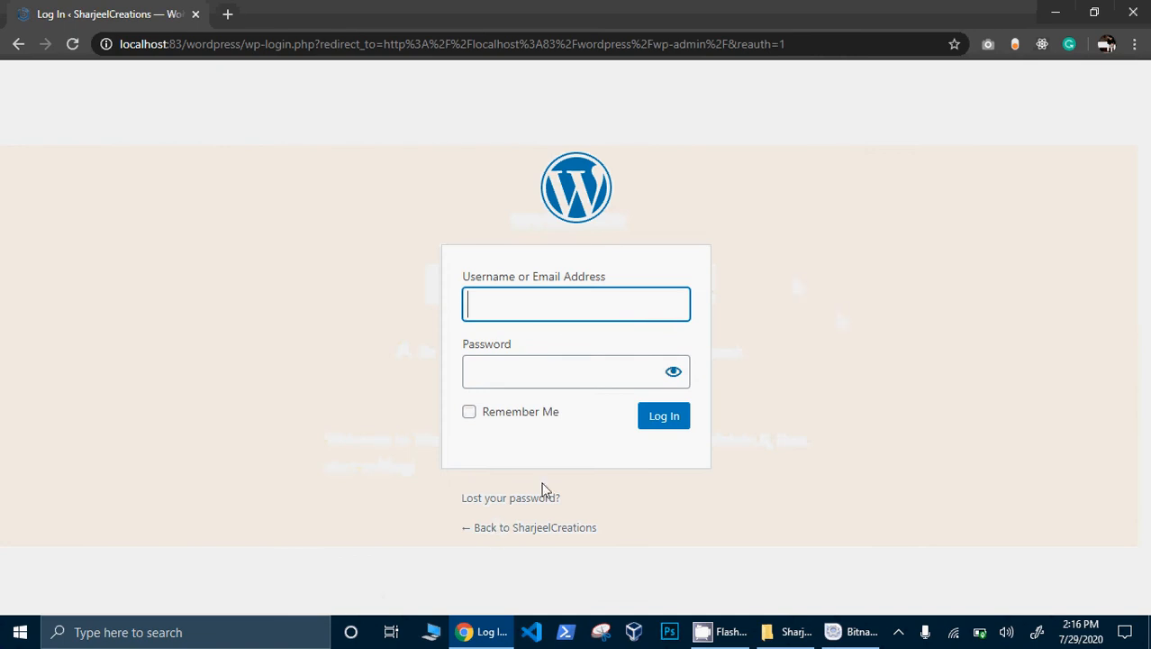
- Log in to WordPress with the administrator's username and account password, and dismiss the browser's password warning
{"action": "type", "text": "arjeel"}
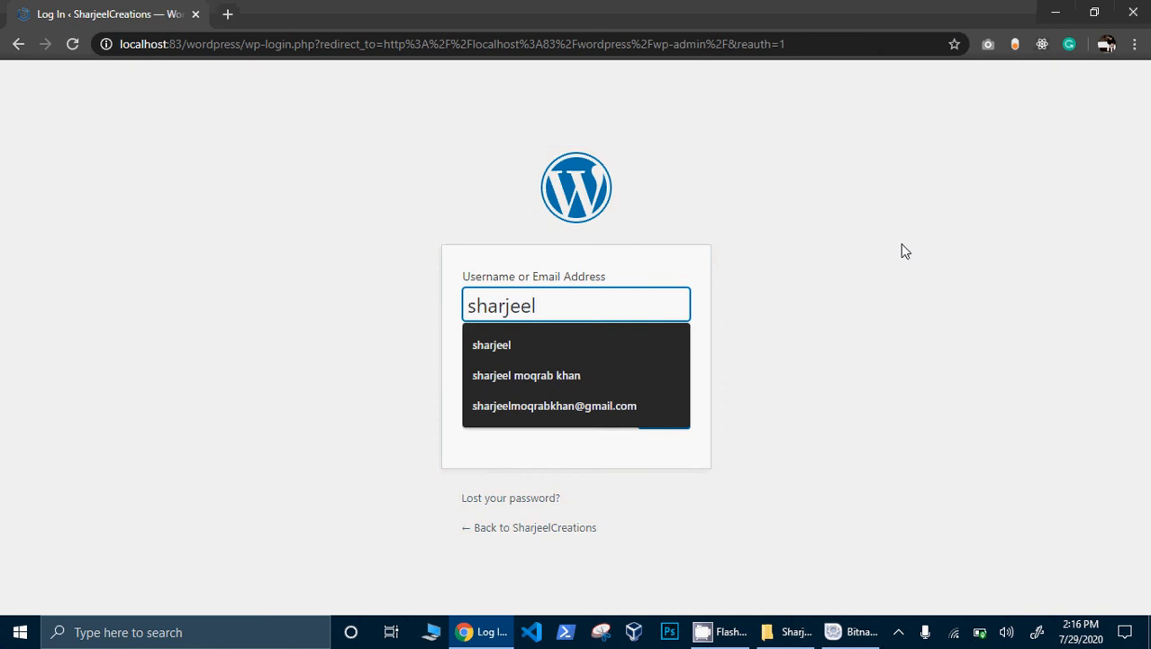
{"action": "left_click", "coordinate": [900, 247]}
{"action": "left_click", "coordinate": [598, 370]}
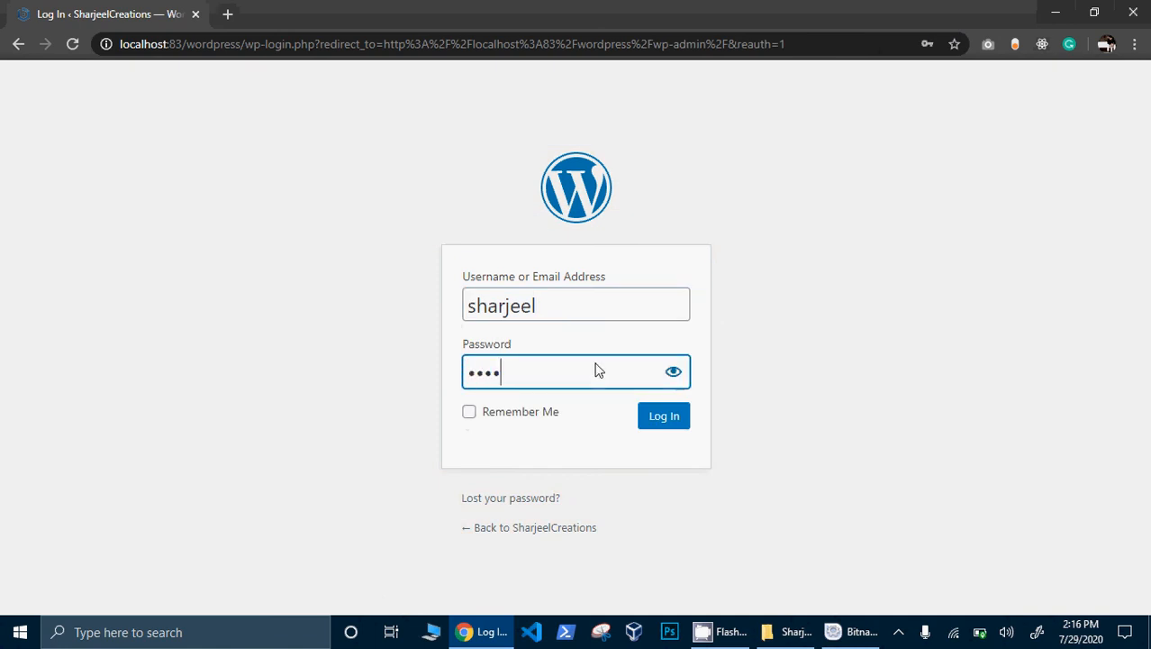
{"action": "left_click", "coordinate": [520, 416]}
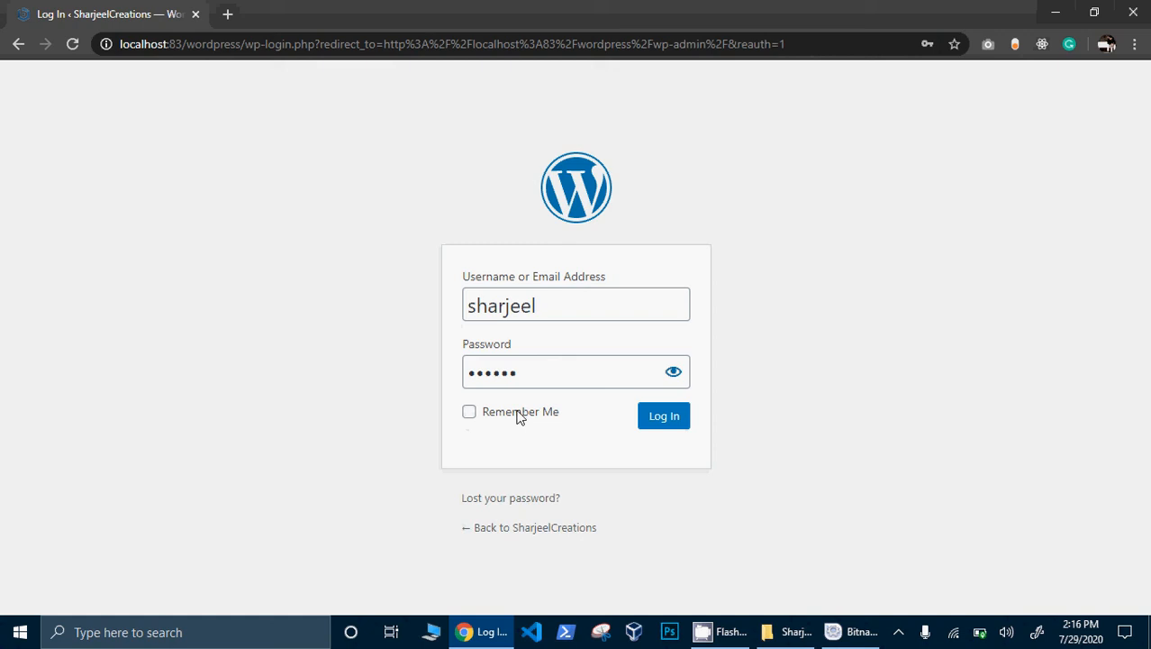
{"action": "left_click", "coordinate": [666, 420]}
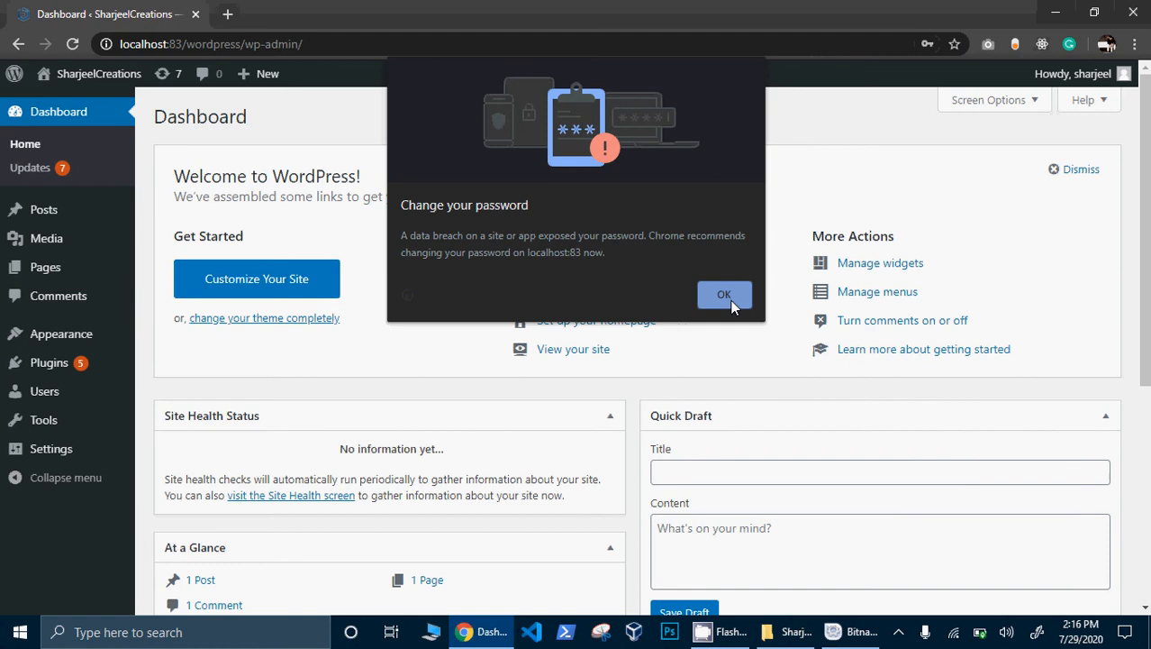
{"action": "left_click", "coordinate": [729, 304]}
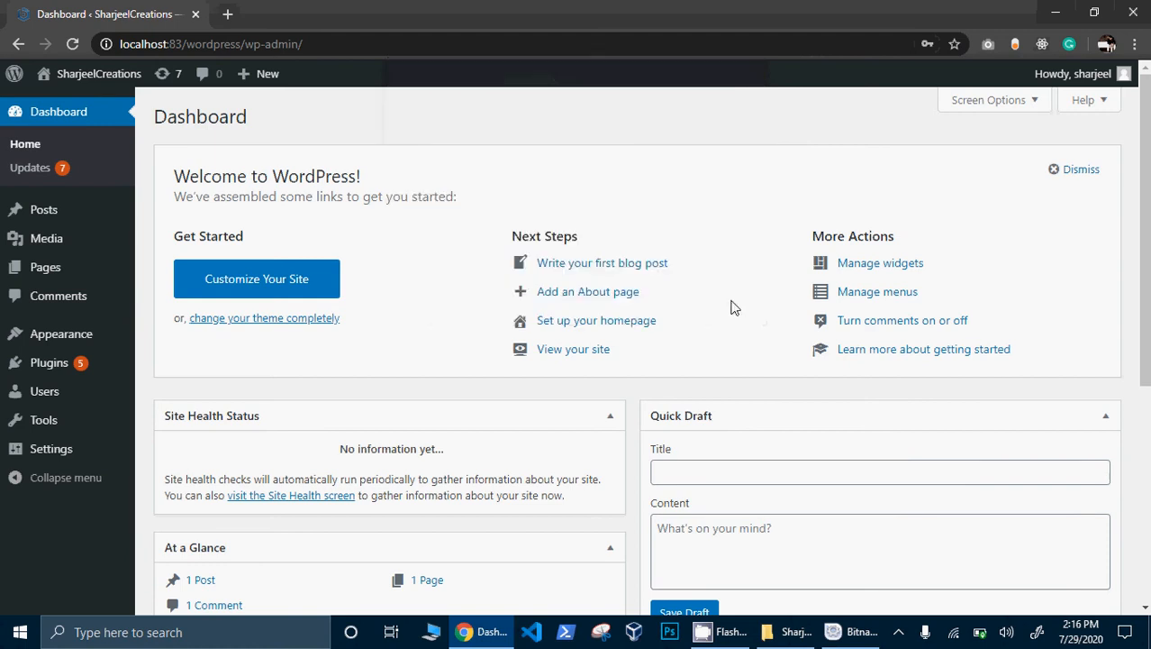
- Look through the Dashboard's widgets from start to end and expand its Screen Options
{"action": "mouse_move", "coordinate": [1142, 226]}
{"action": "left_mouse_down"}
{"action": "mouse_move", "coordinate": [1149, 506]}
{"action": "mouse_move", "coordinate": [1149, 245]}
{"action": "left_mouse_up"}
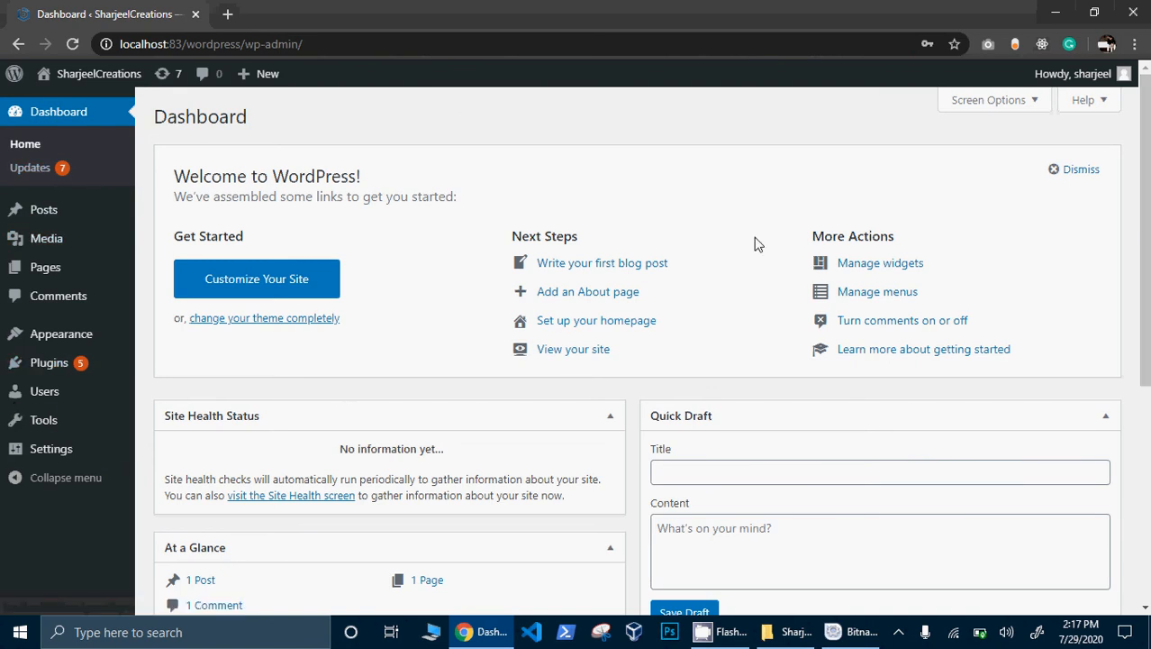
{"action": "scroll", "coordinate": [756, 244], "scroll_direction": "down", "scroll_amount": 1}
{"action": "scroll", "coordinate": [711, 454], "scroll_direction": "down", "scroll_amount": 2}
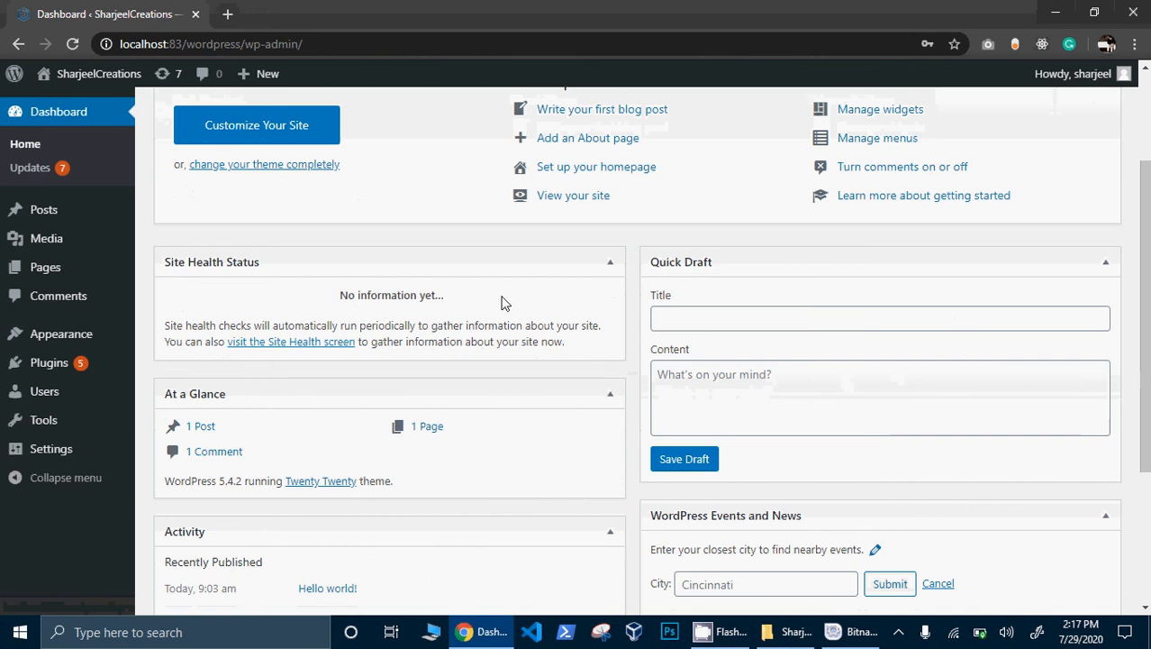
{"action": "scroll", "coordinate": [937, 364], "scroll_direction": "down", "scroll_amount": 2}
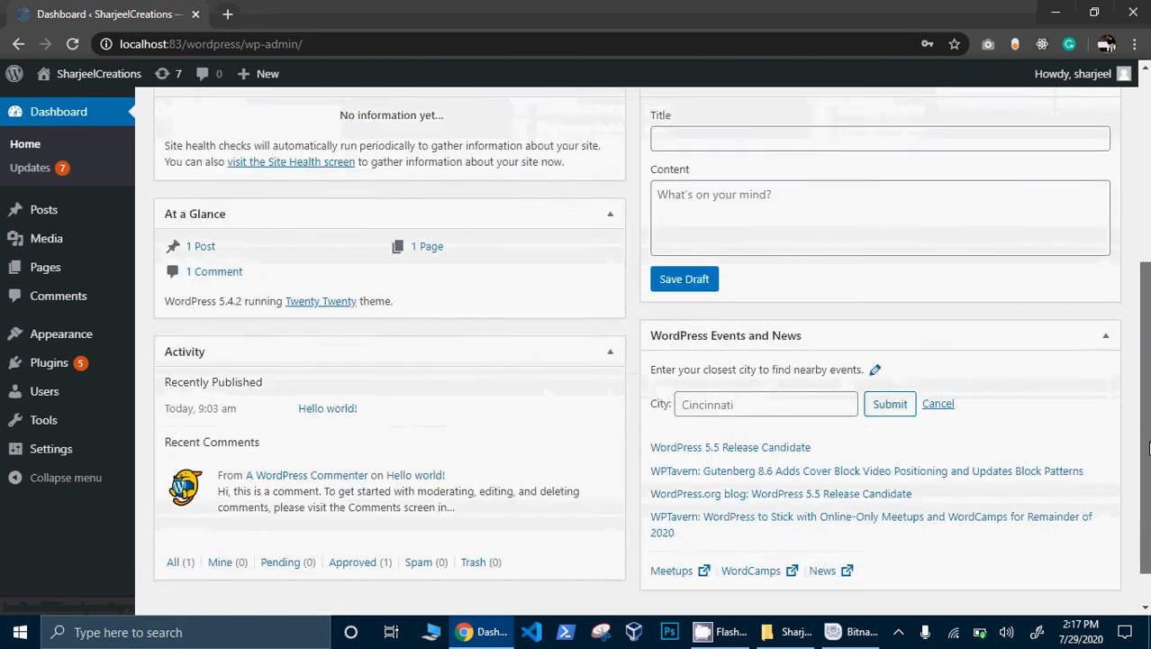
{"action": "scroll", "coordinate": [936, 364], "scroll_direction": "up", "scroll_amount": 5}
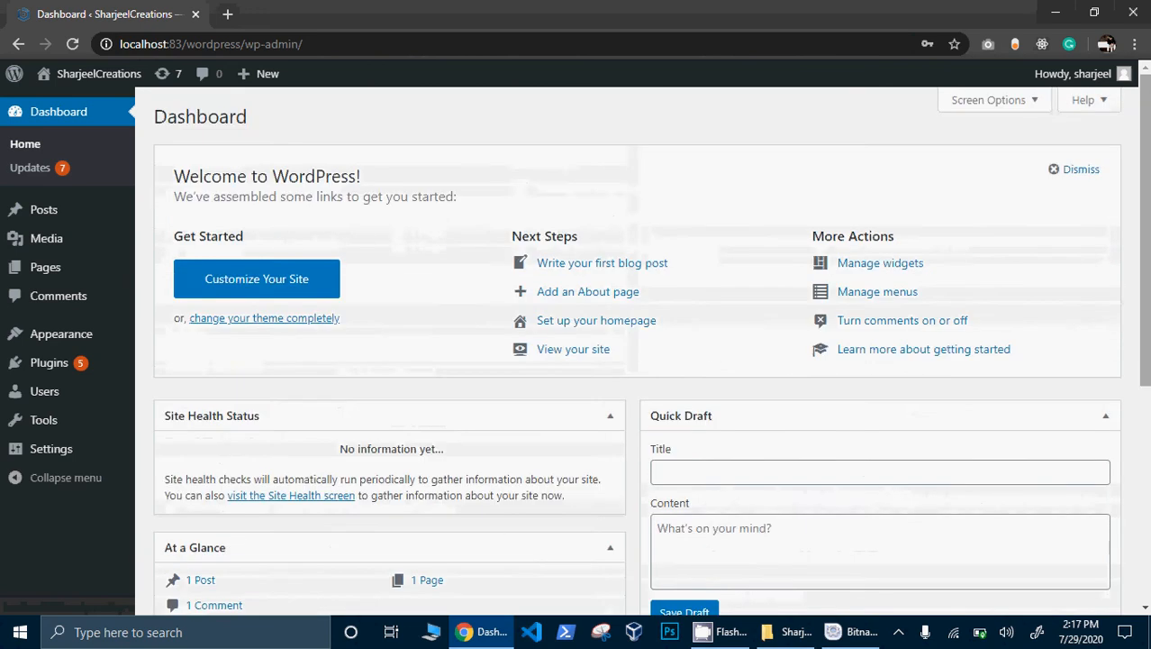
{"action": "left_click", "coordinate": [1038, 102]}
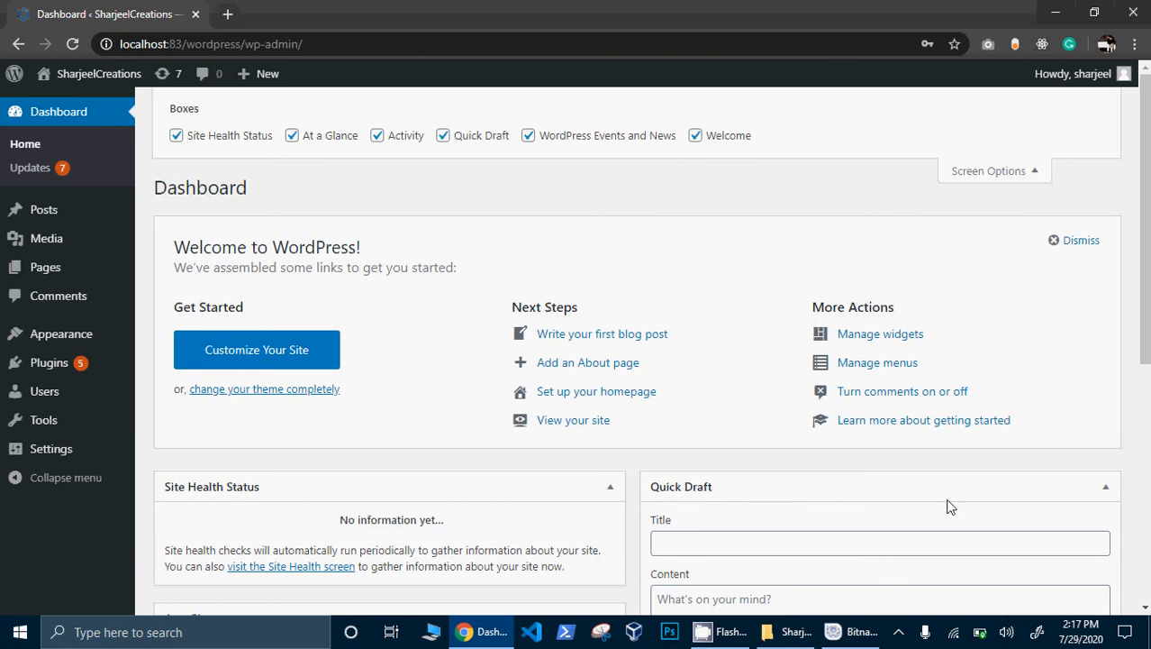
- Hide the Quick Draft, WordPress Events and News, and Site Health Status boxes from the Dashboard and collapse Screen Options
{"action": "left_click", "coordinate": [444, 135]}
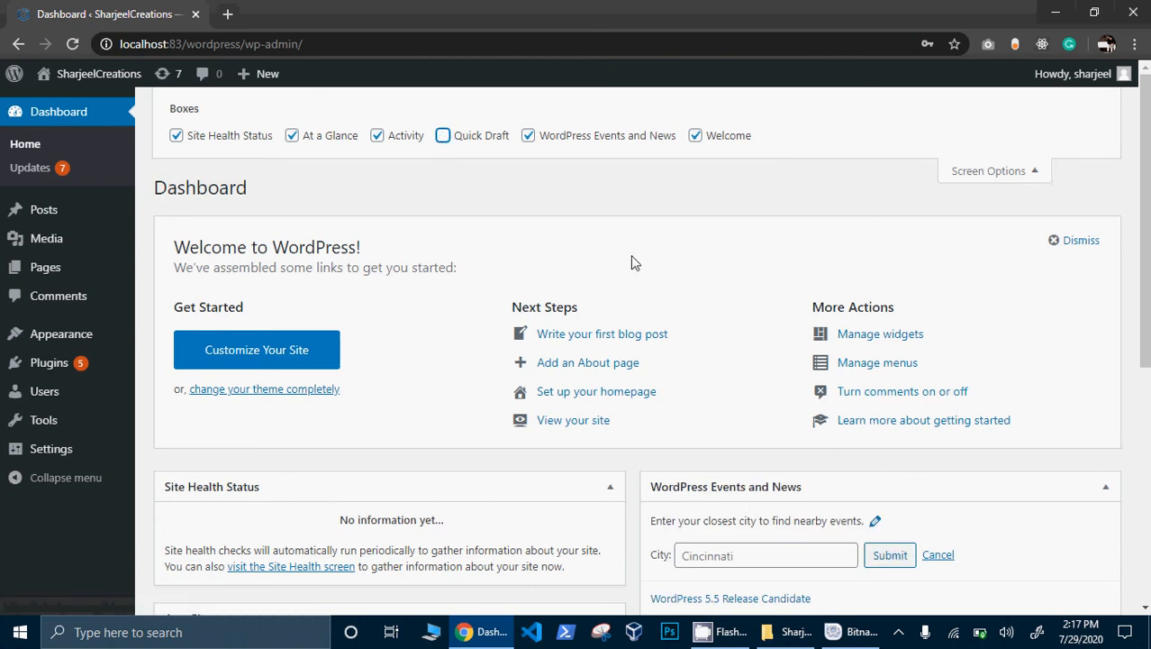
{"action": "left_click", "coordinate": [537, 140]}
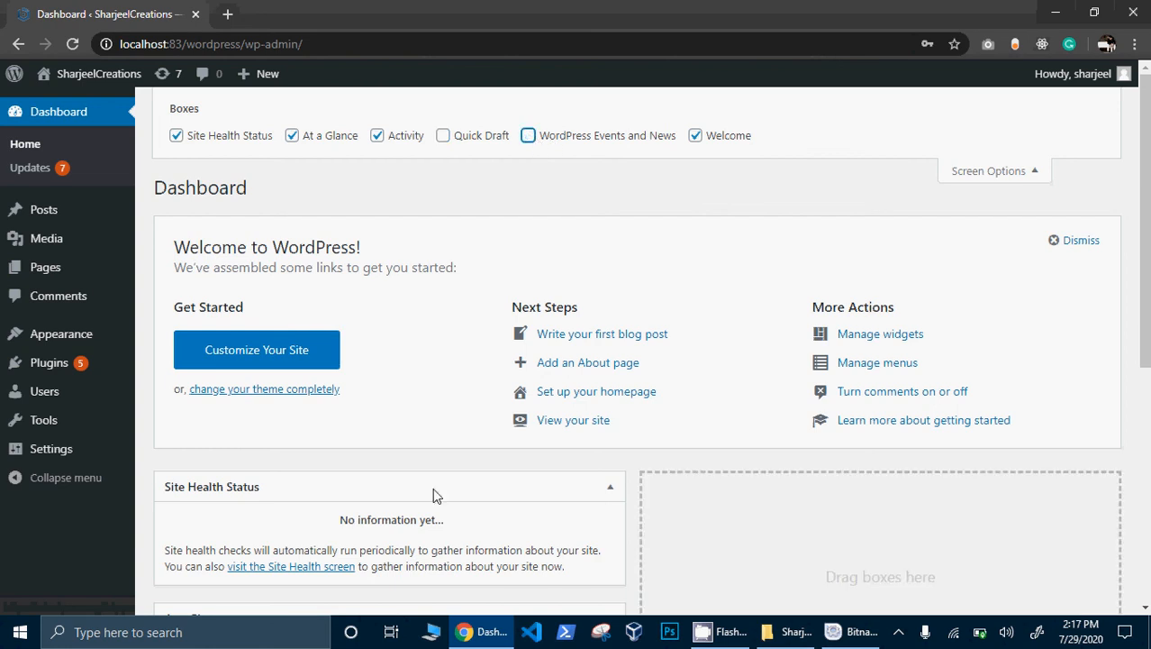
{"action": "left_click", "coordinate": [176, 136]}
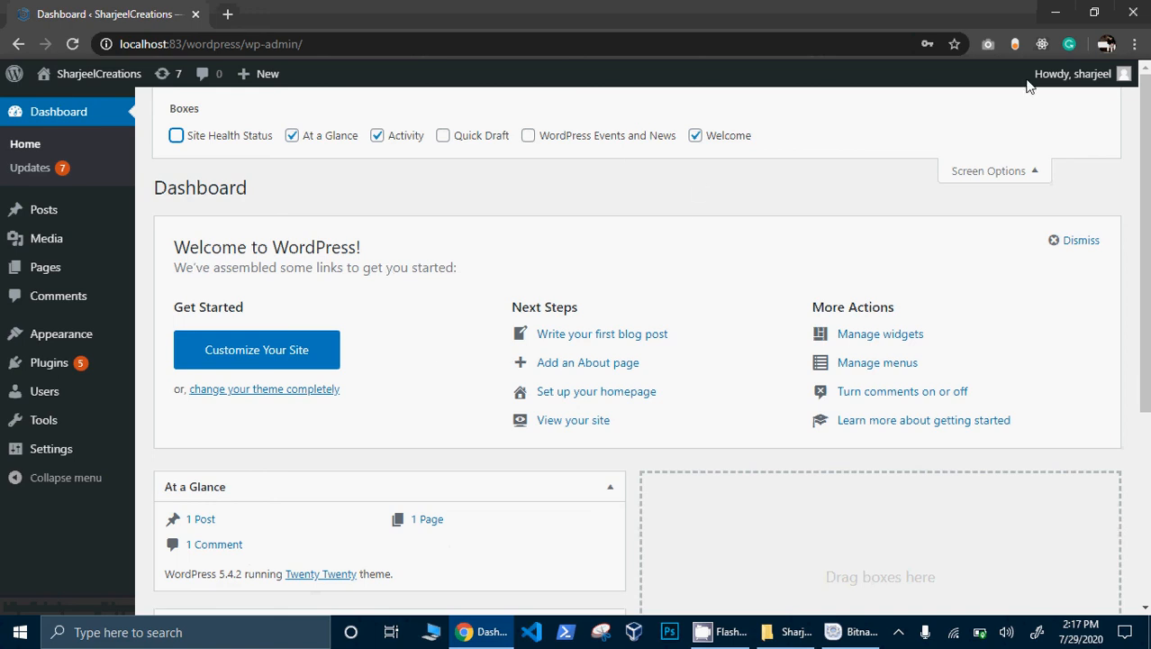
{"action": "left_click", "coordinate": [1040, 172]}
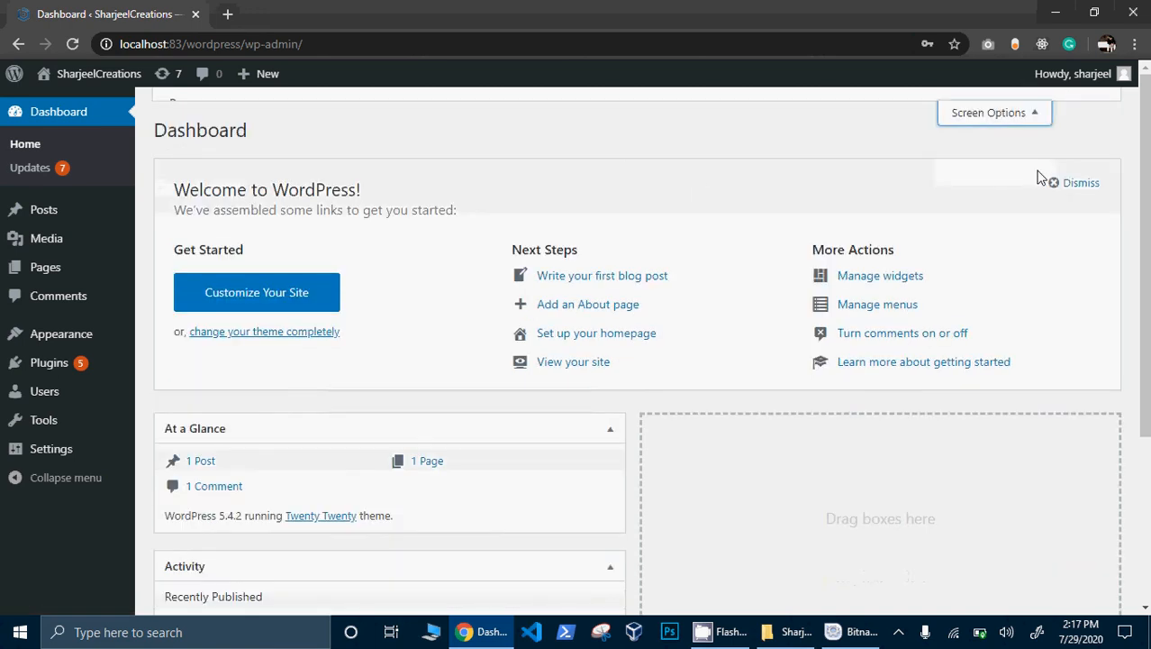
- Move the Activity box from below At a Glance into the empty second column of the Dashboard
{"action": "scroll", "coordinate": [707, 466], "scroll_direction": "down", "scroll_amount": 2}
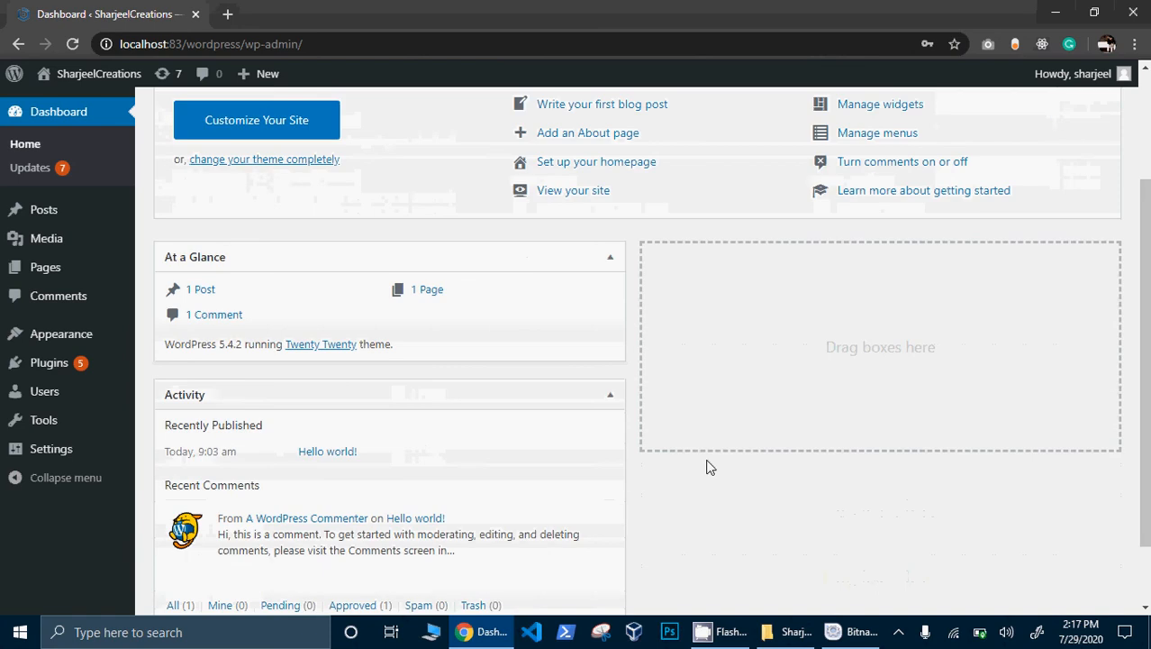
{"action": "left_click_drag", "start_coordinate": [524, 504], "coordinate": [624, 442]}
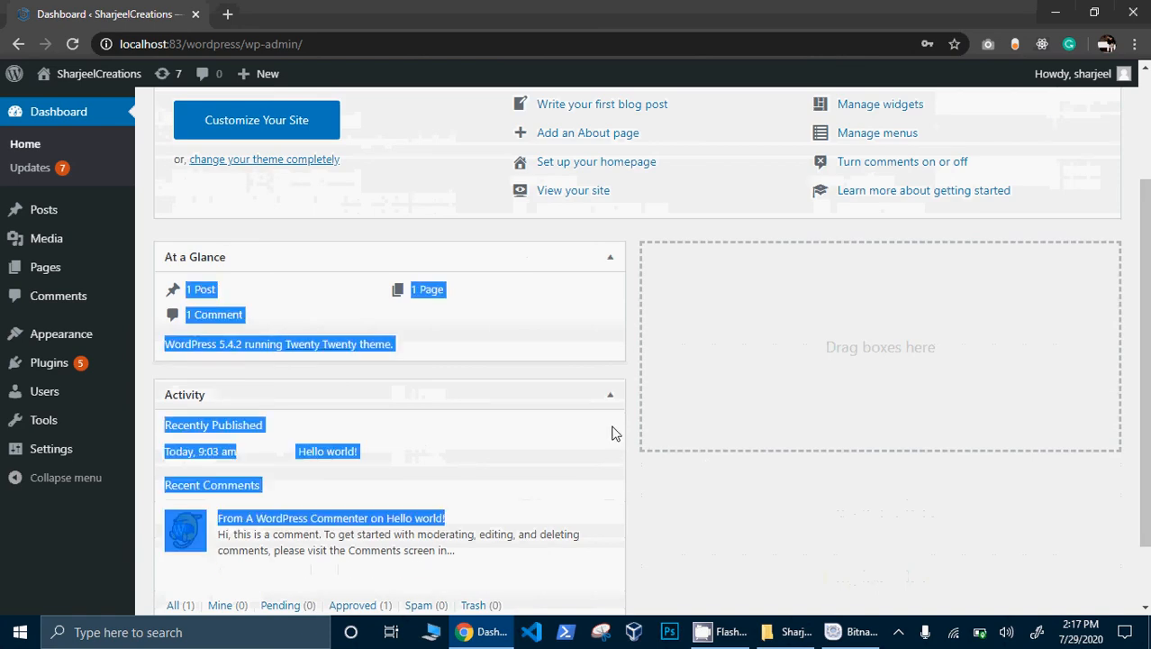
{"action": "left_click_drag", "start_coordinate": [577, 400], "coordinate": [1024, 359]}
{"action": "scroll", "coordinate": [827, 321], "scroll_direction": "up", "scroll_amount": 2}
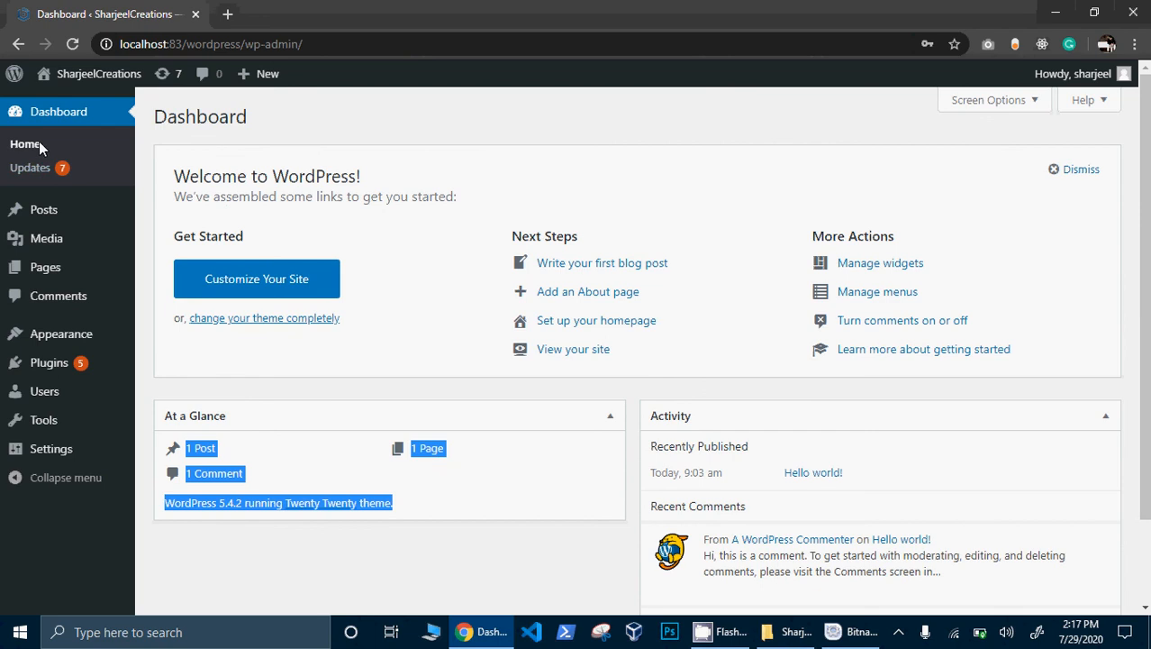
- Review the available plugin updates on the WordPress Updates page and return to the Dashboard
{"action": "left_click", "coordinate": [31, 168]}
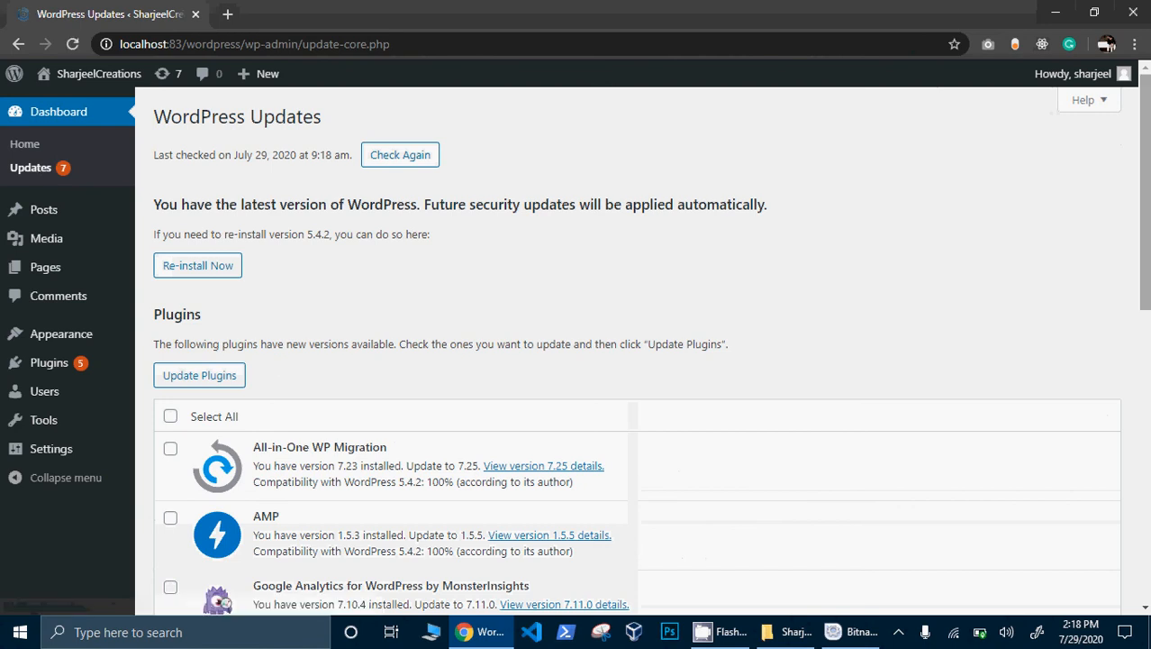
{"action": "left_click_drag", "start_coordinate": [1142, 196], "coordinate": [1143, 234]}
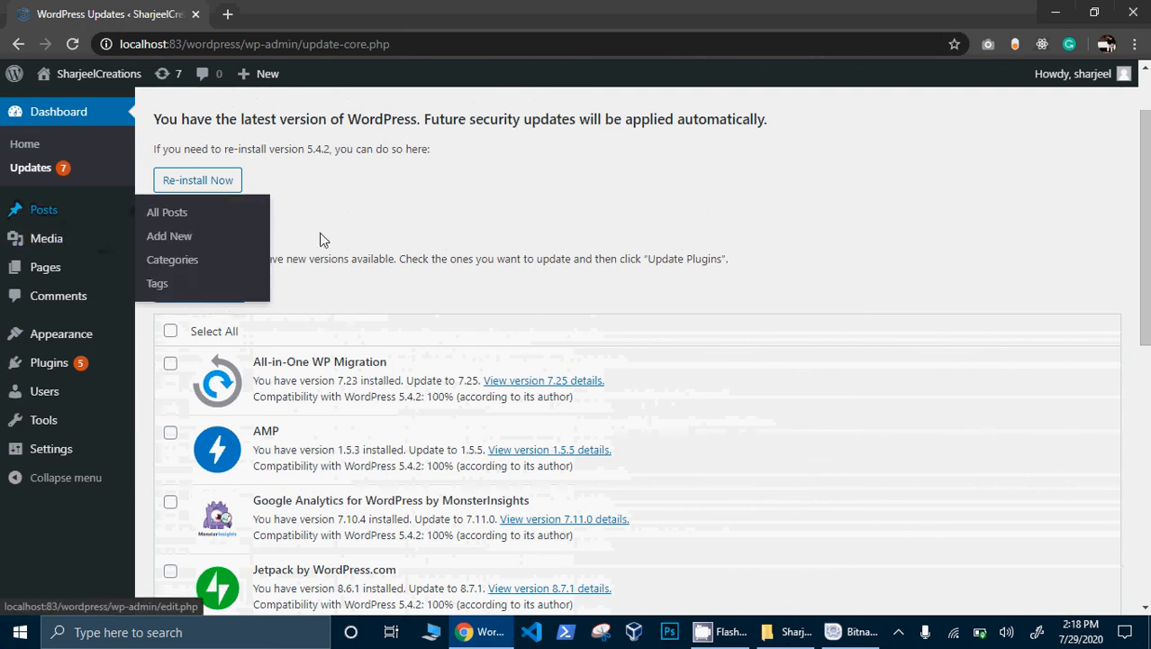
{"action": "mouse_move", "coordinate": [89, 67]}
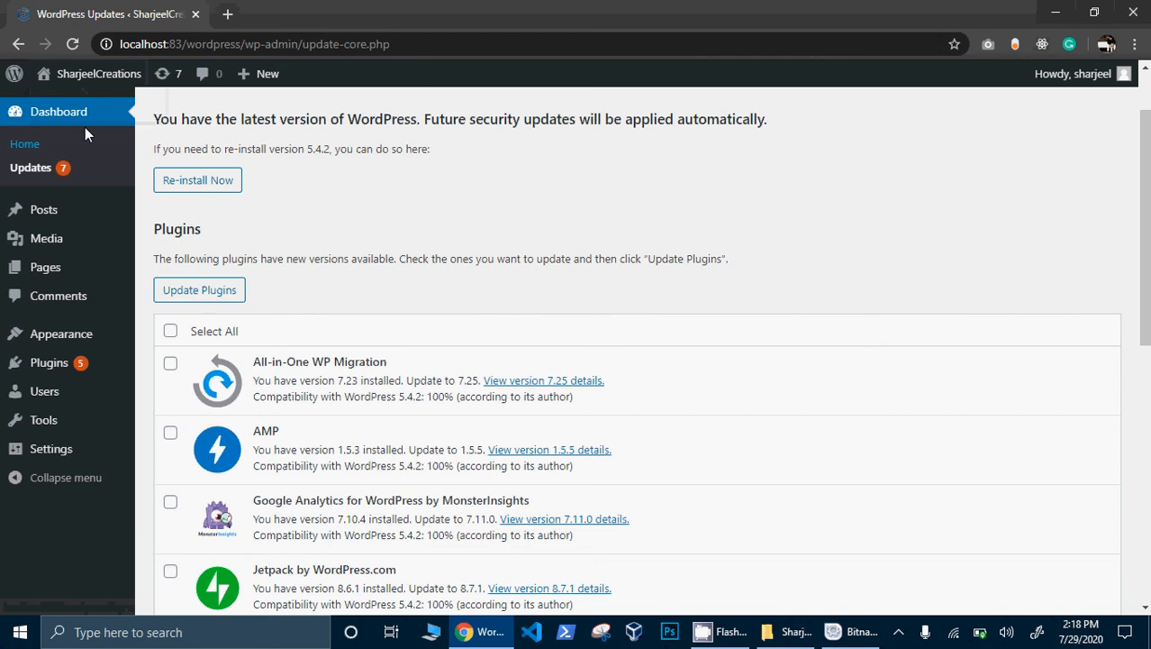
{"action": "right_click", "coordinate": [67, 109]}
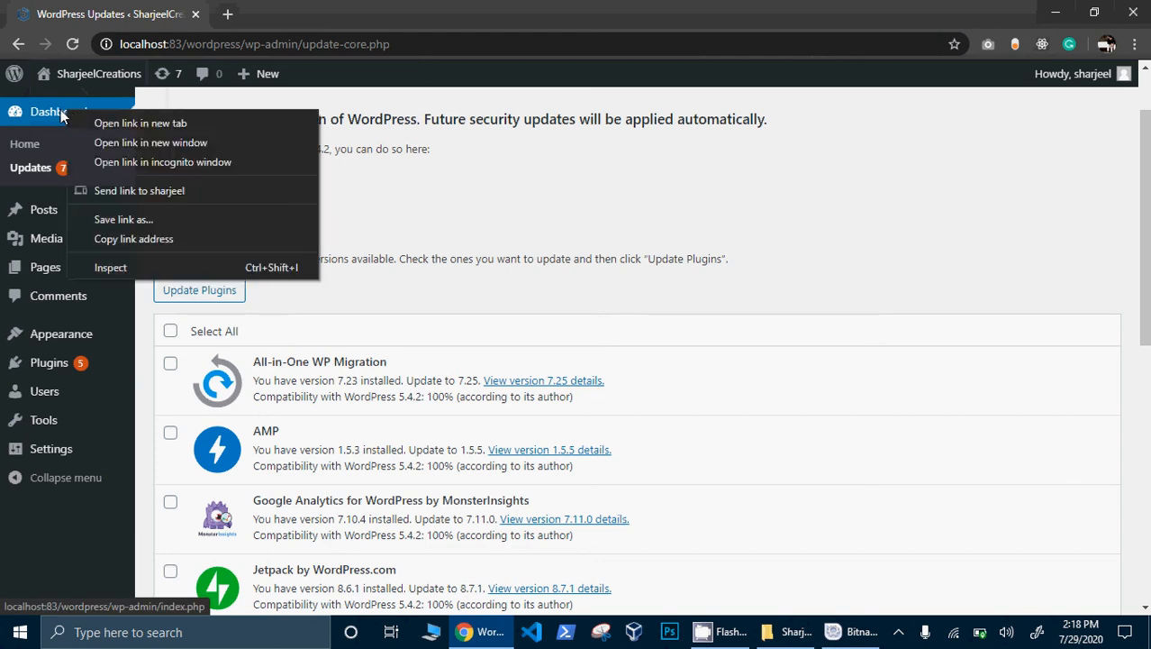
{"action": "left_click", "coordinate": [61, 109]}
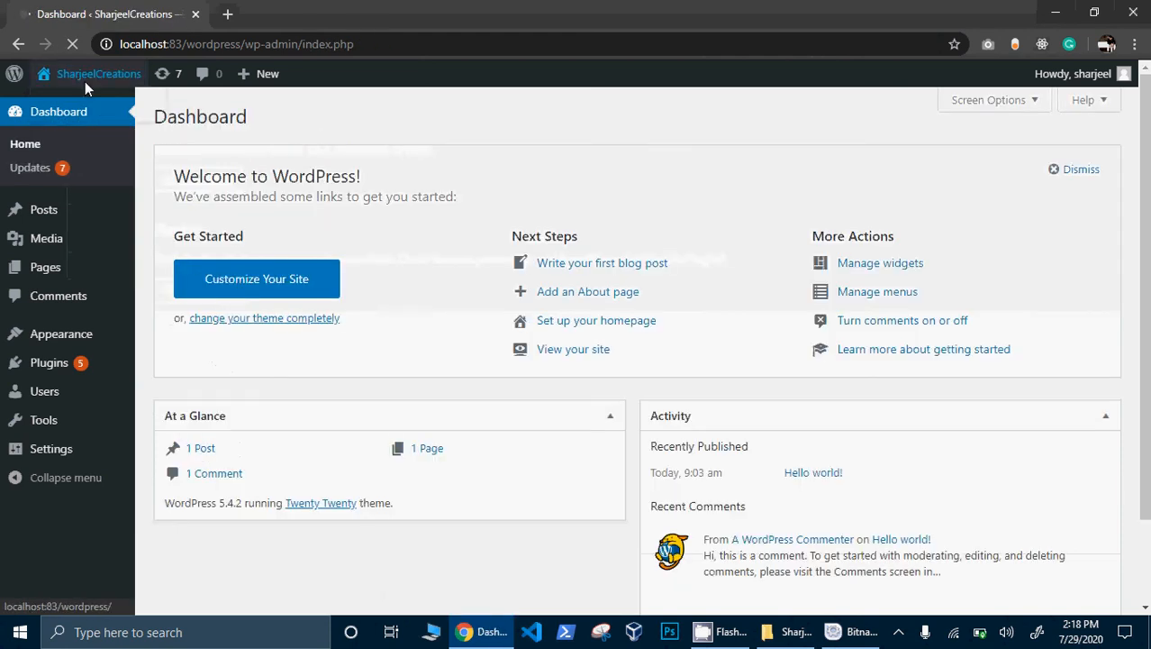
- View the site's public front page and go back to the admin Dashboard
{"action": "left_click", "coordinate": [85, 81]}
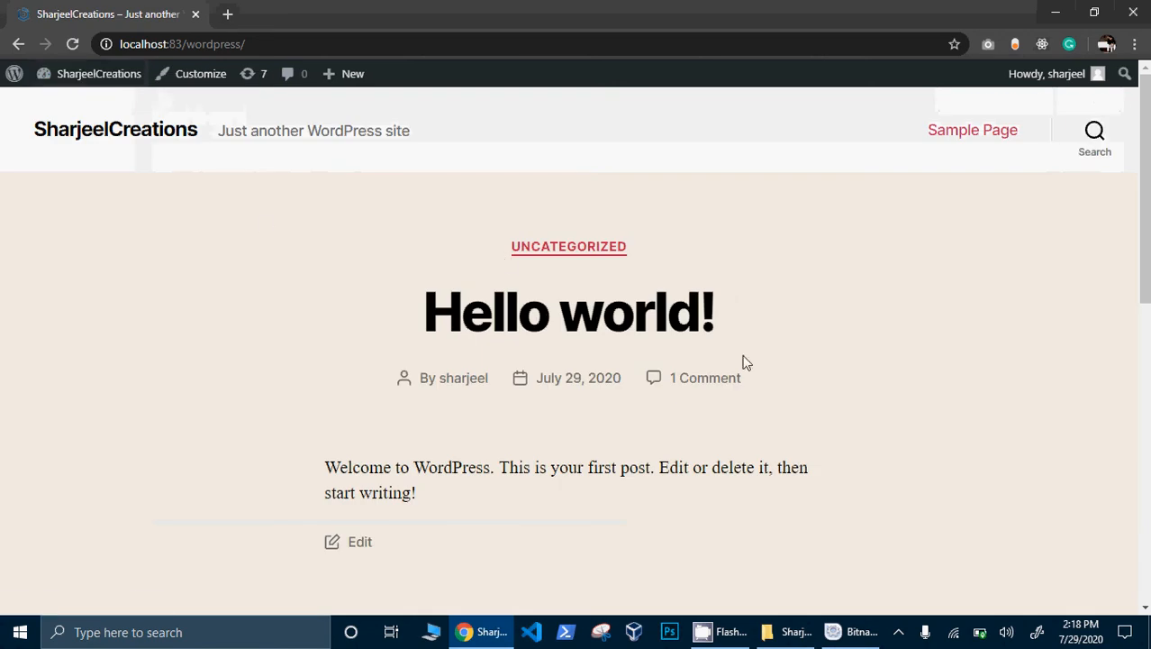
{"action": "left_click", "coordinate": [18, 45]}
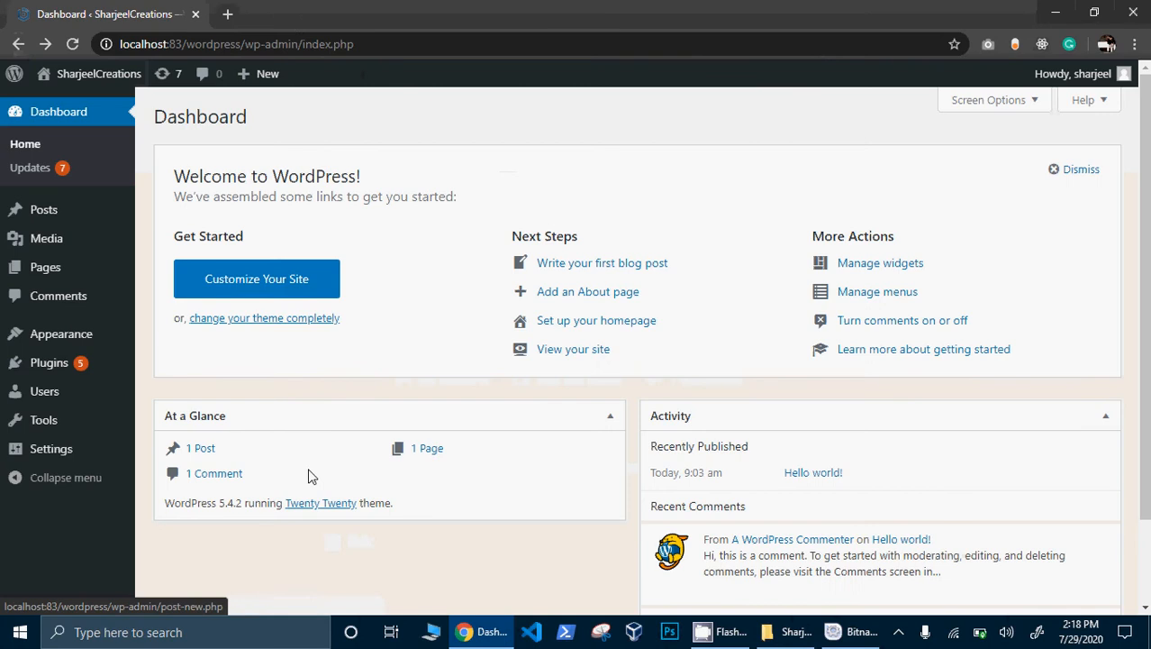
{"action": "left_click", "coordinate": [353, 40]}
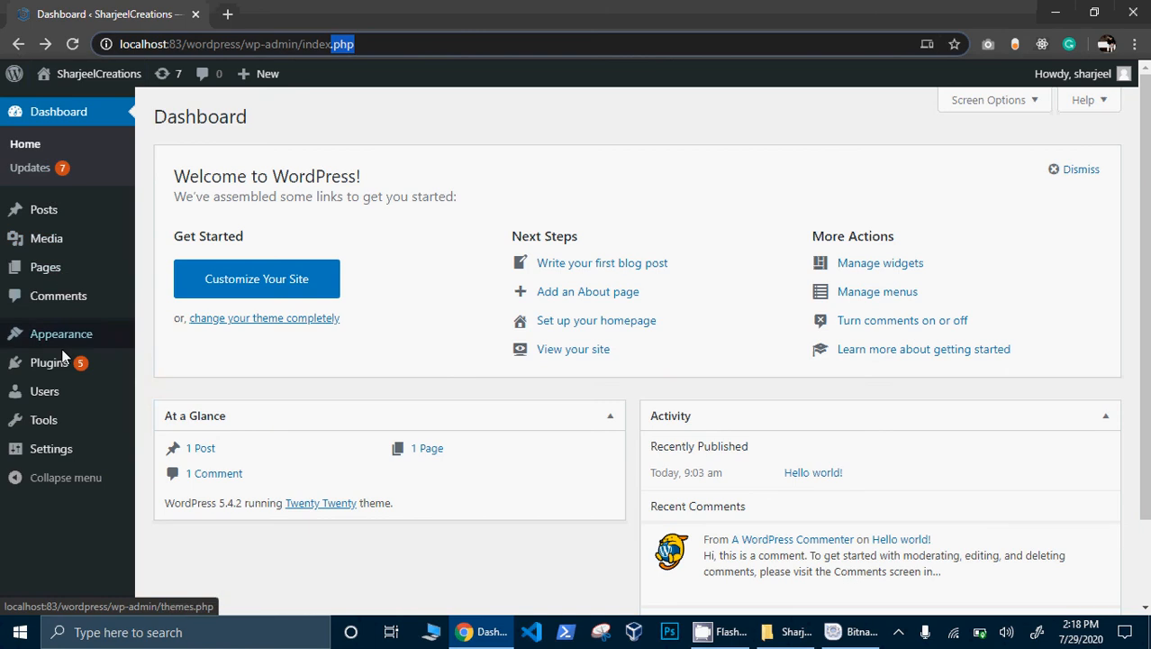
- Open the Themes page under Appearance to see the installed themes
{"action": "mouse_move", "coordinate": [61, 362]}
{"action": "mouse_move", "coordinate": [72, 342]}
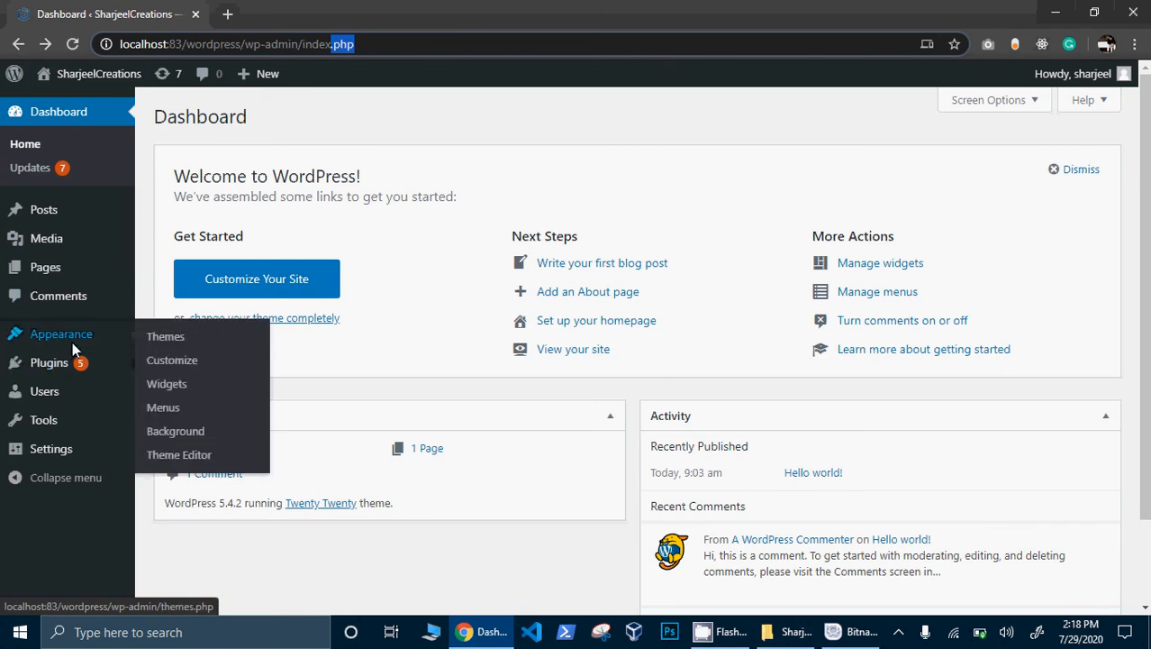
{"action": "left_click", "coordinate": [153, 339]}
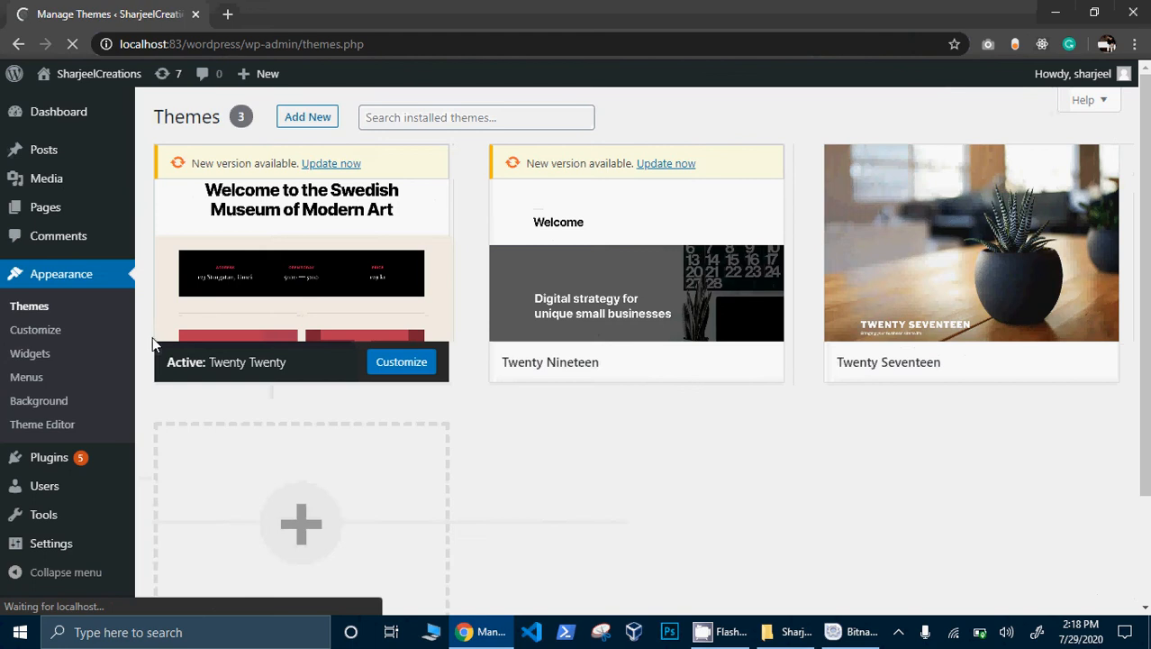
{"action": "mouse_move", "coordinate": [509, 285]}
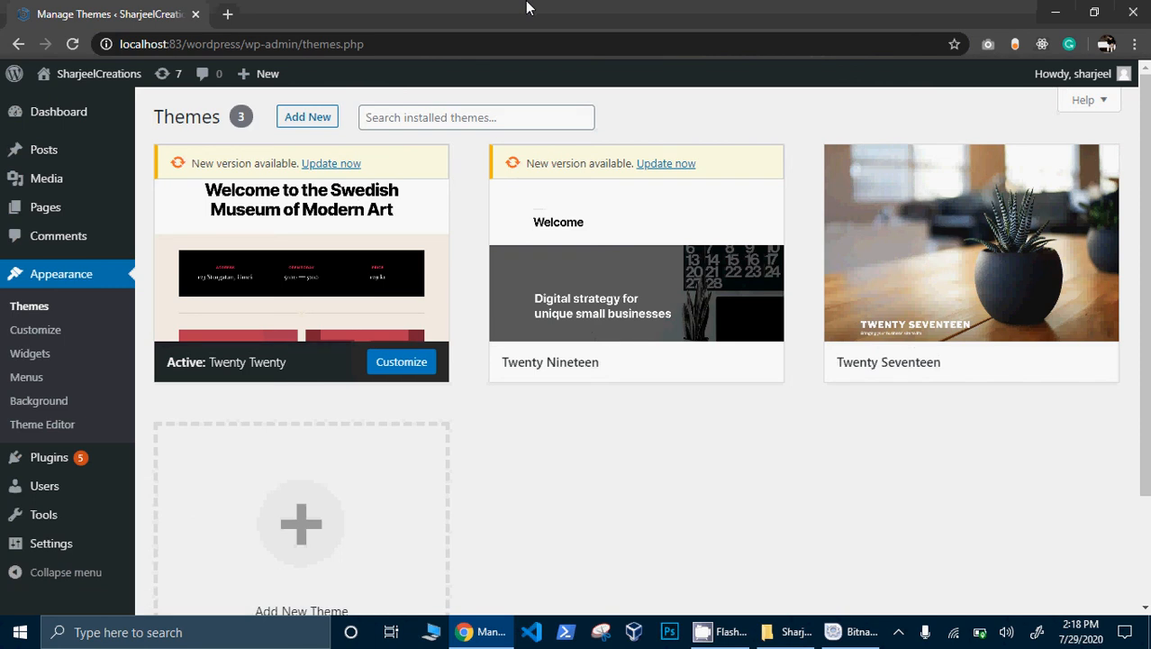
- Search Google for "online games sites" in a new browser tab to look at example site designs
{"action": "left_click", "coordinate": [228, 15]}
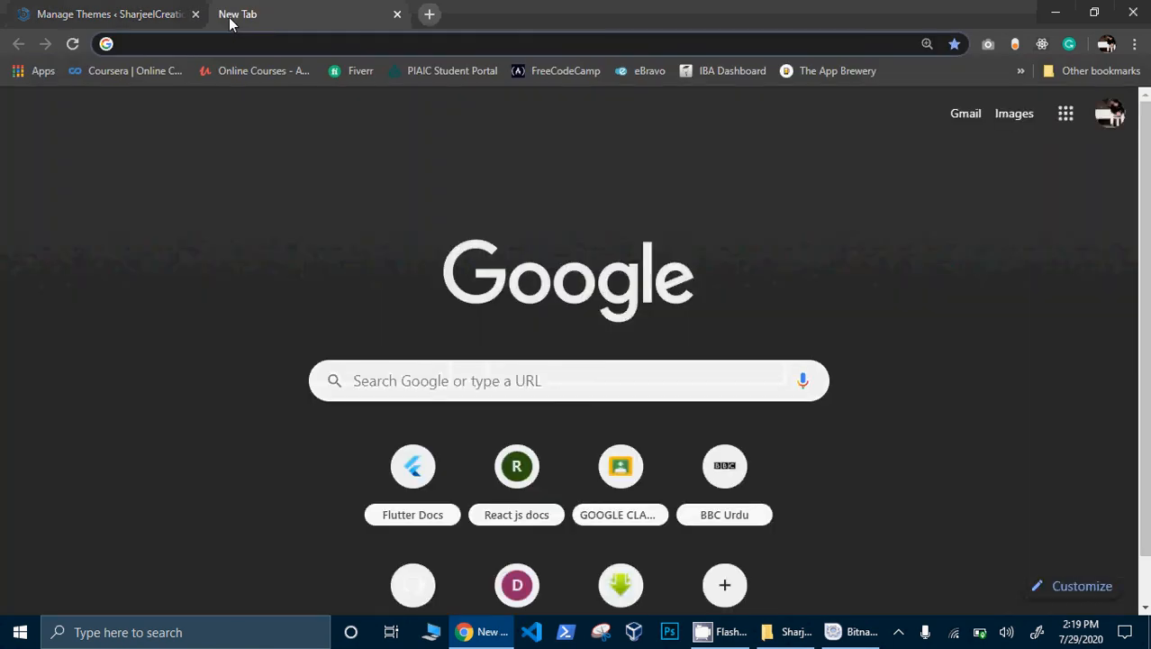
{"action": "type", "text": "p"}
{"action": "key", "text": "BackSpace"}
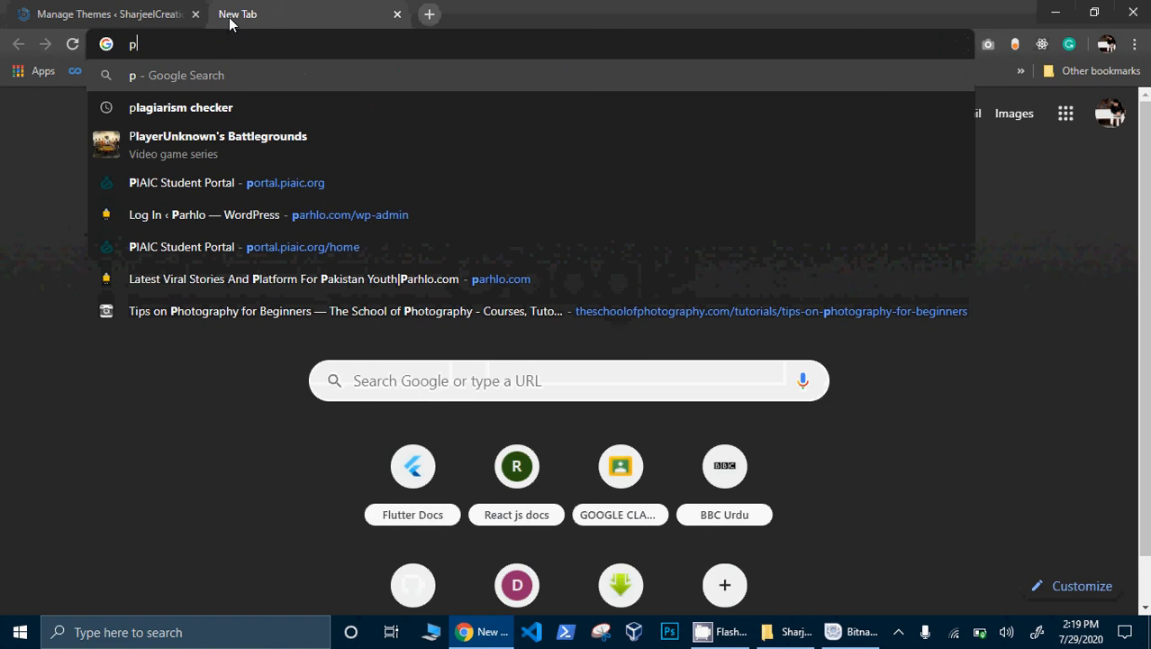
{"action": "key", "text": "BackSpace"}
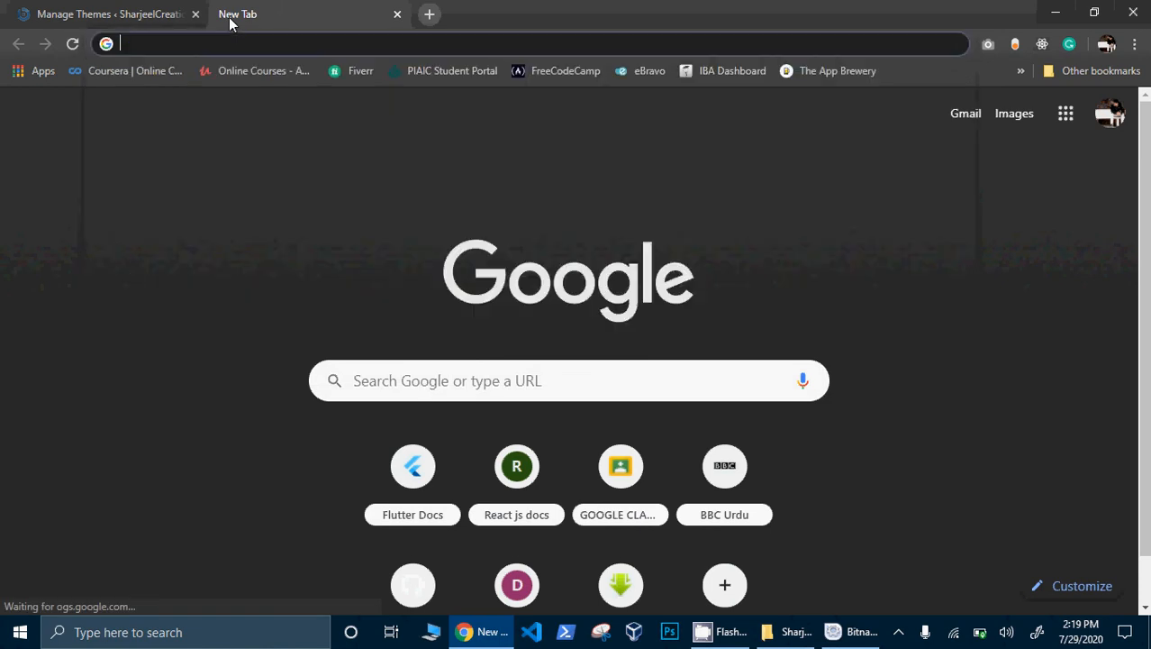
{"action": "type", "text": "onl"}
{"action": "key", "text": "BackSpace"}
{"action": "key", "text": "BackSpace"}
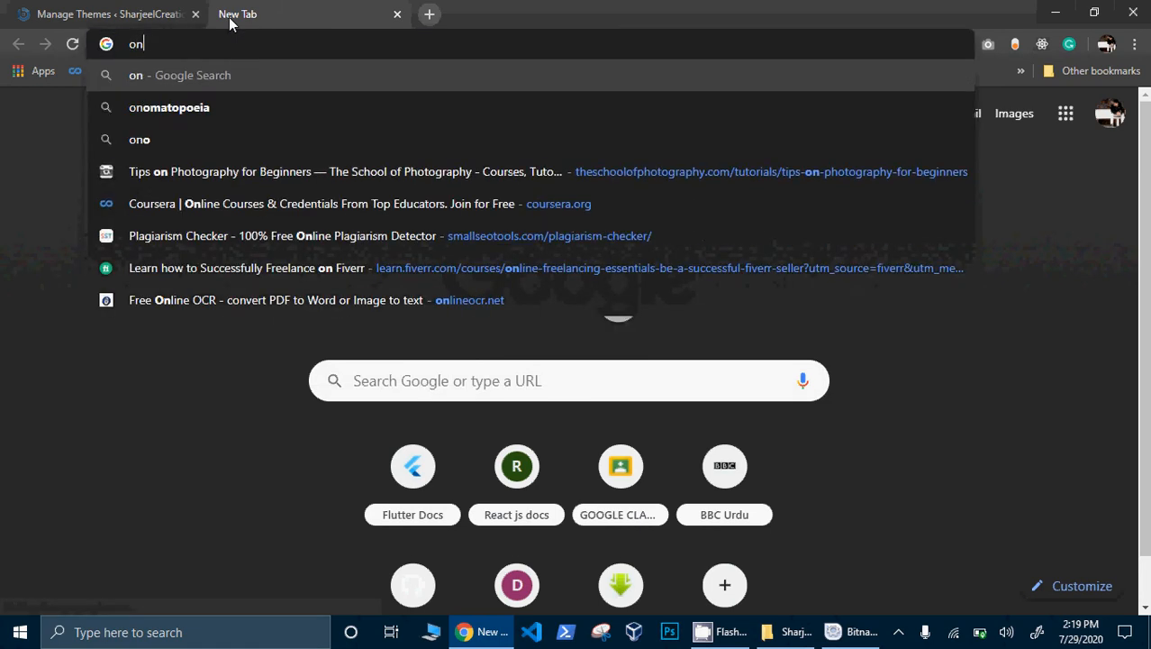
{"action": "type", "text": "line "}
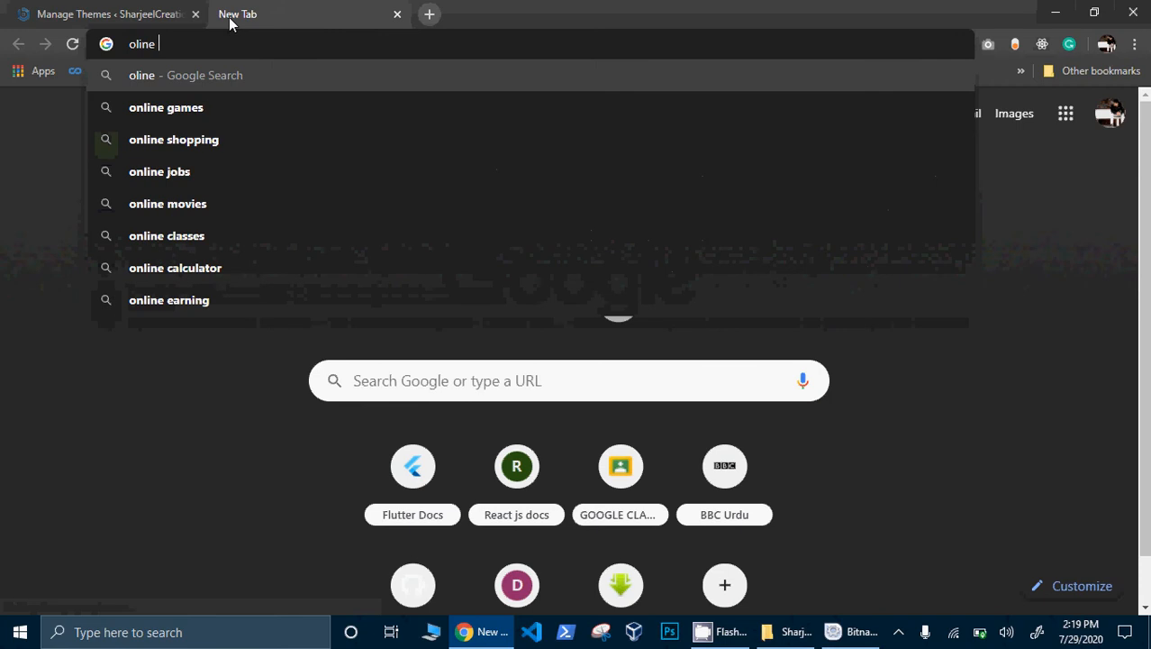
{"action": "type", "text": "gam"}
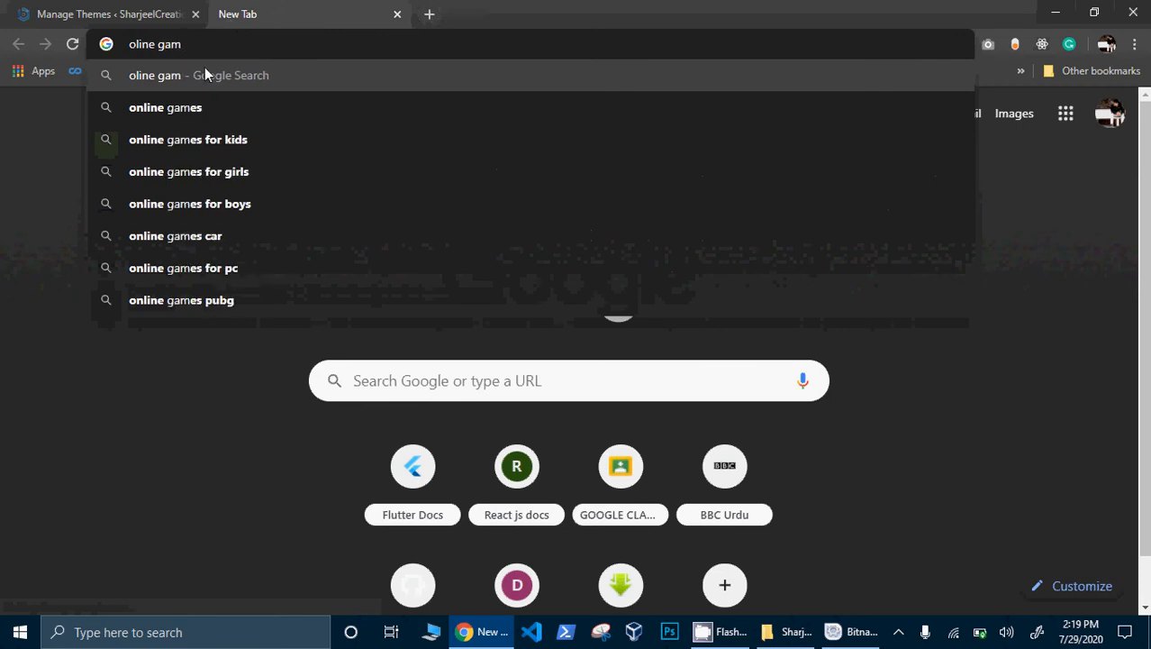
{"action": "key", "text": "Left"}
{"action": "key", "text": "Left"}
{"action": "key", "text": "Down"}
{"action": "type", "text": "s"}
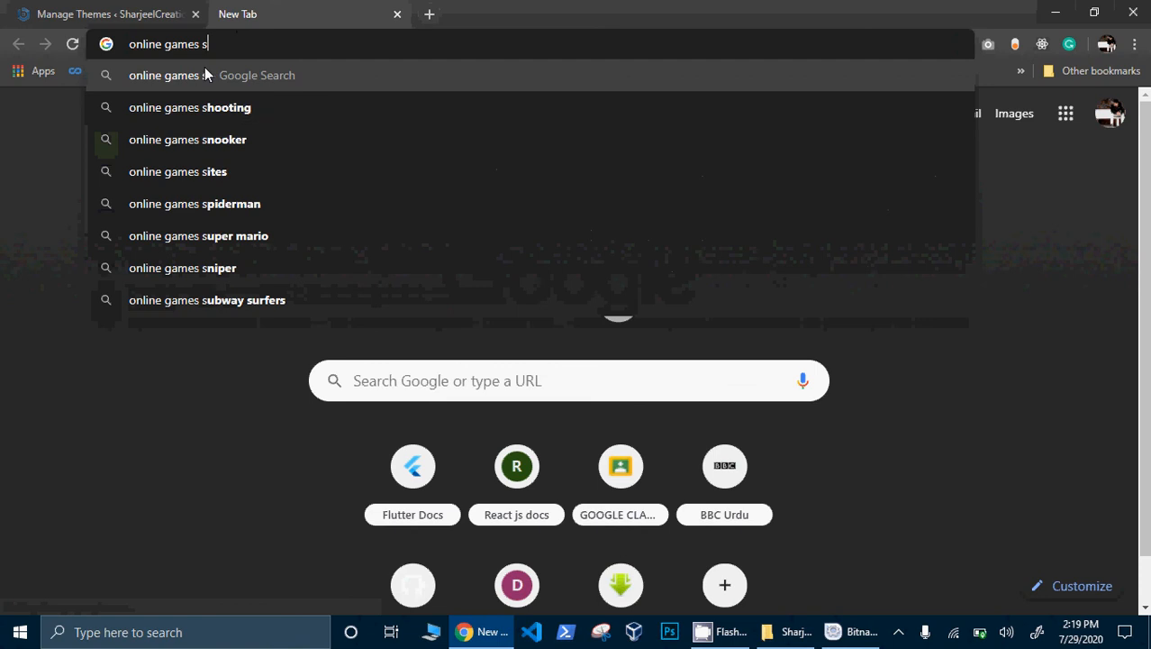
{"action": "type", "text": "ites"}
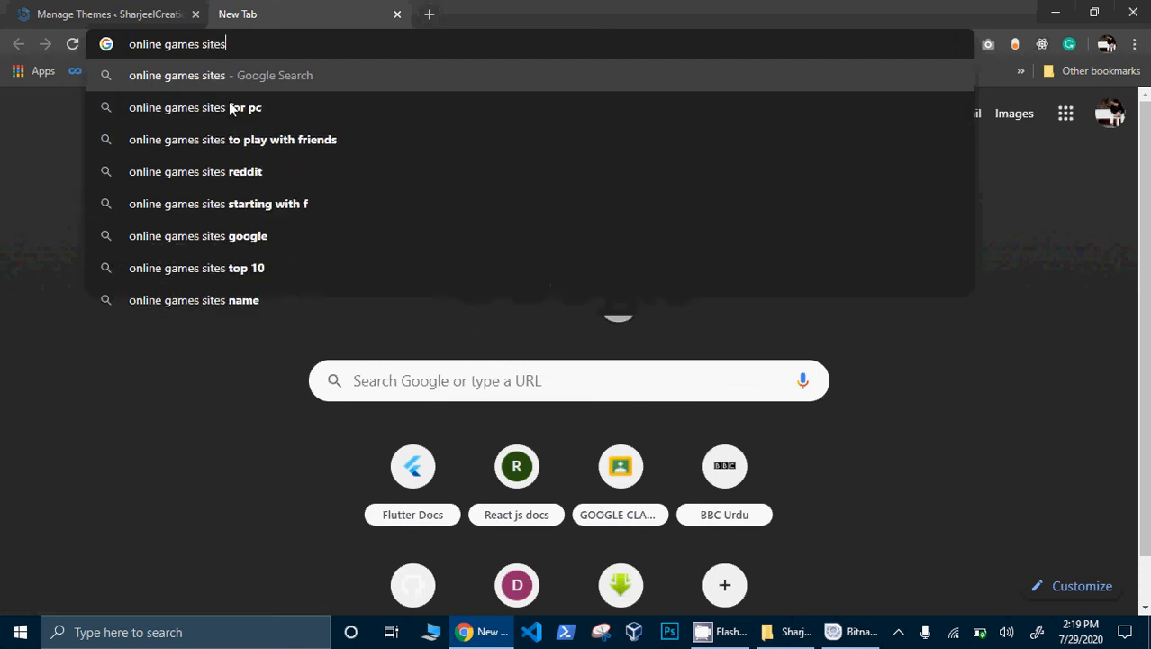
{"action": "key", "text": "Return"}
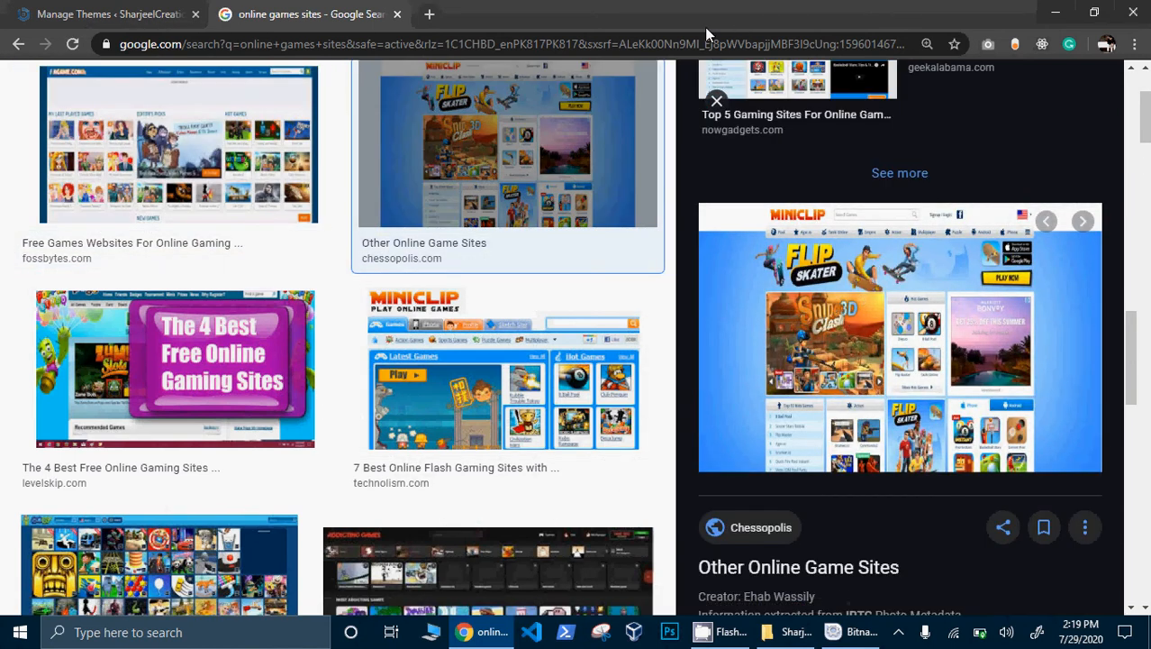
- Return to the Themes page and view the site's front page in a separate browser tab
{"action": "left_click", "coordinate": [71, 9]}
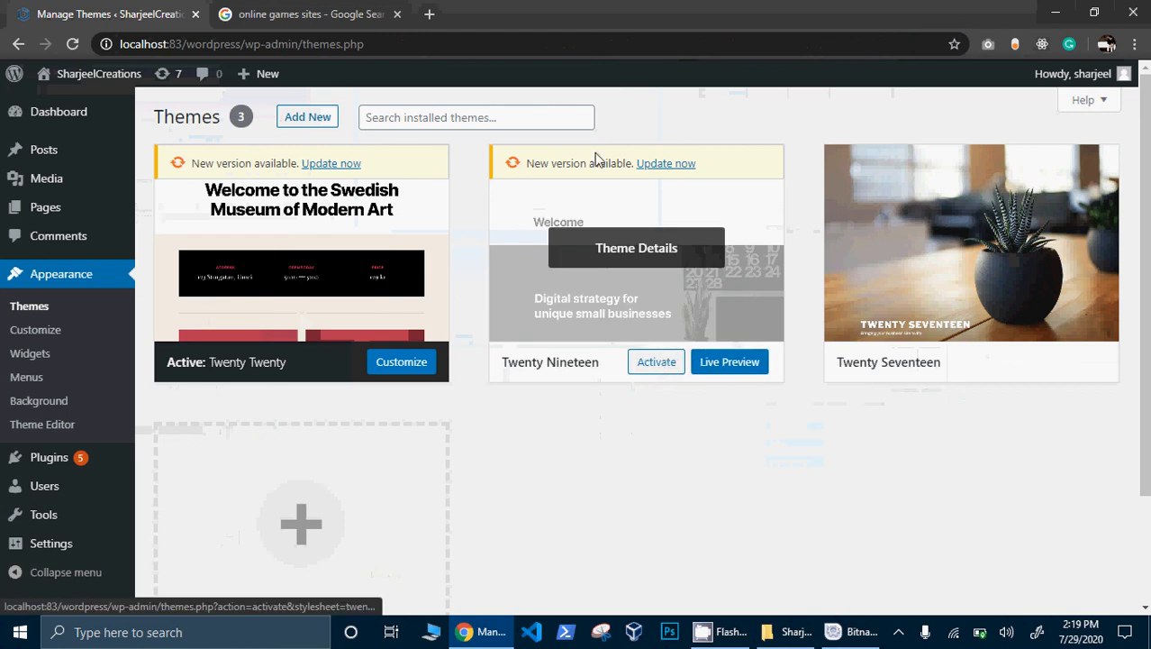
{"action": "mouse_move", "coordinate": [104, 78]}
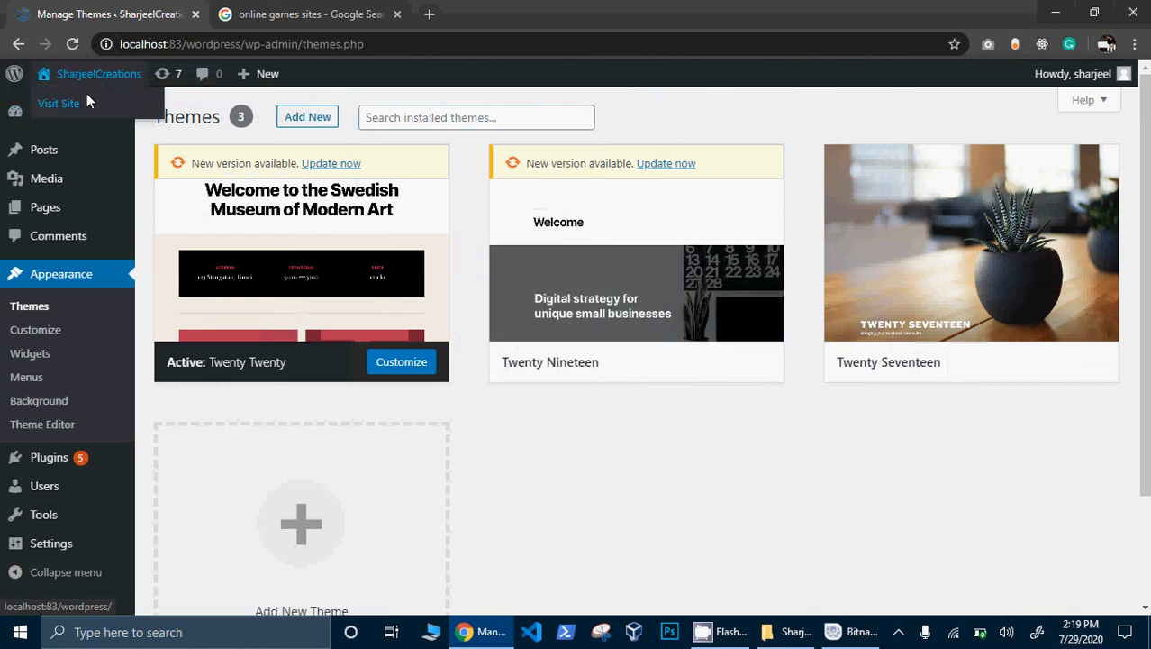
{"action": "right_click", "coordinate": [84, 93]}
{"action": "left_click", "coordinate": [102, 106]}
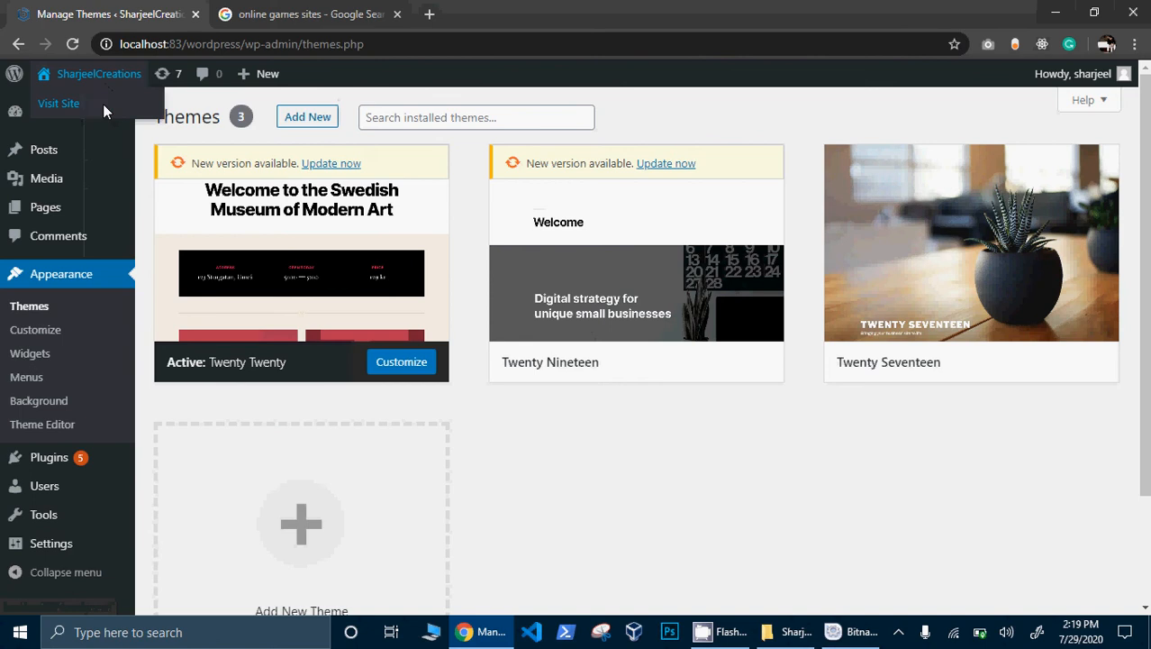
{"action": "left_click", "coordinate": [275, 11]}
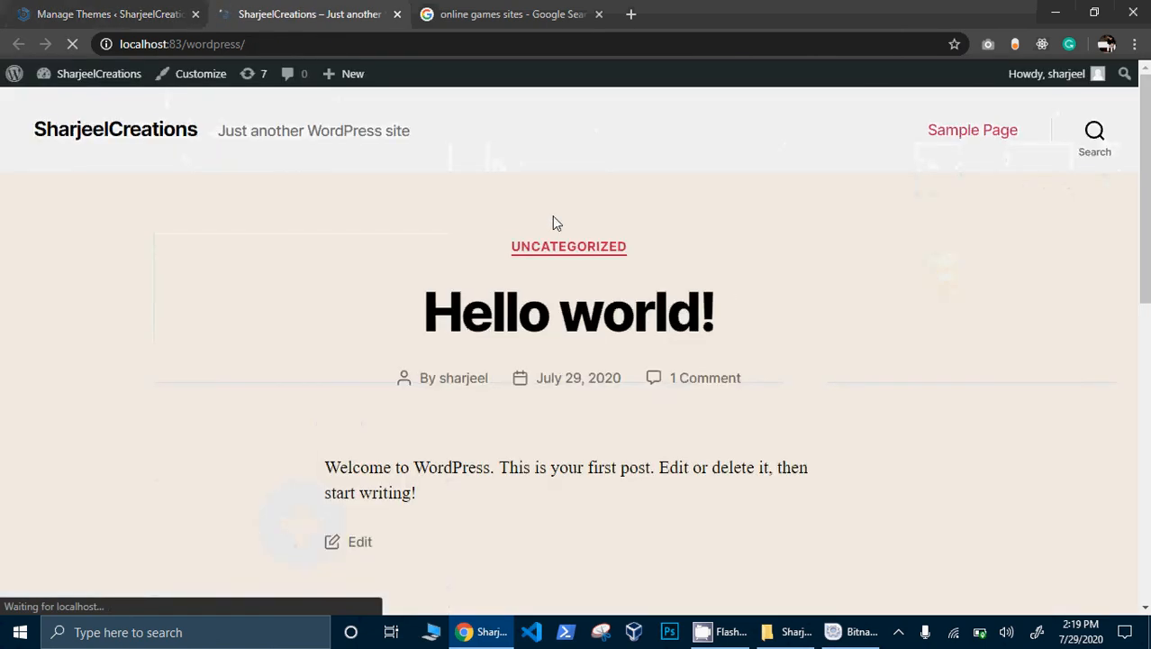
- Open the live preview of the Twenty Seventeen theme from the Themes page in a new browser tab
{"action": "left_click", "coordinate": [118, 10]}
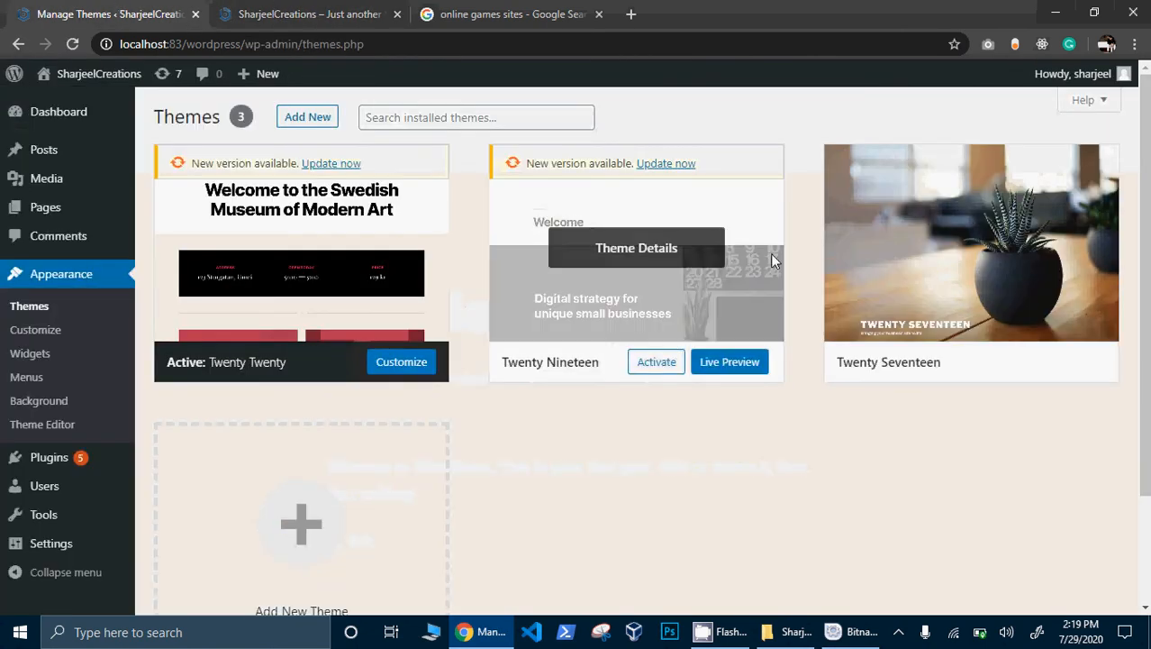
{"action": "mouse_move", "coordinate": [1000, 356]}
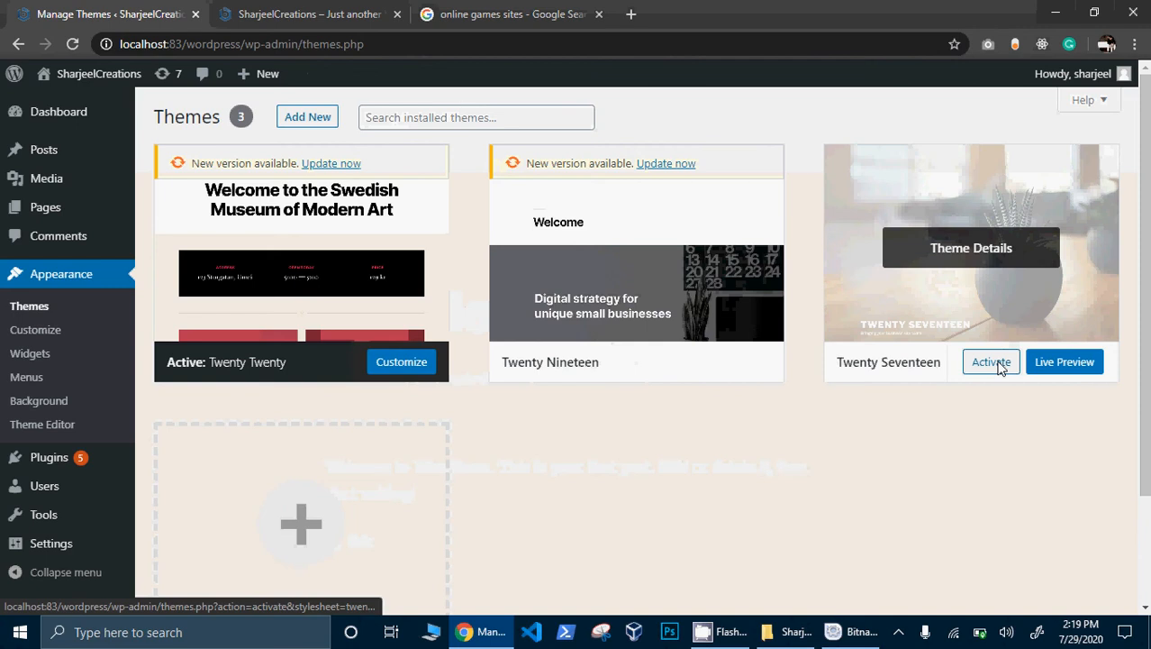
{"action": "right_click", "coordinate": [1056, 368]}
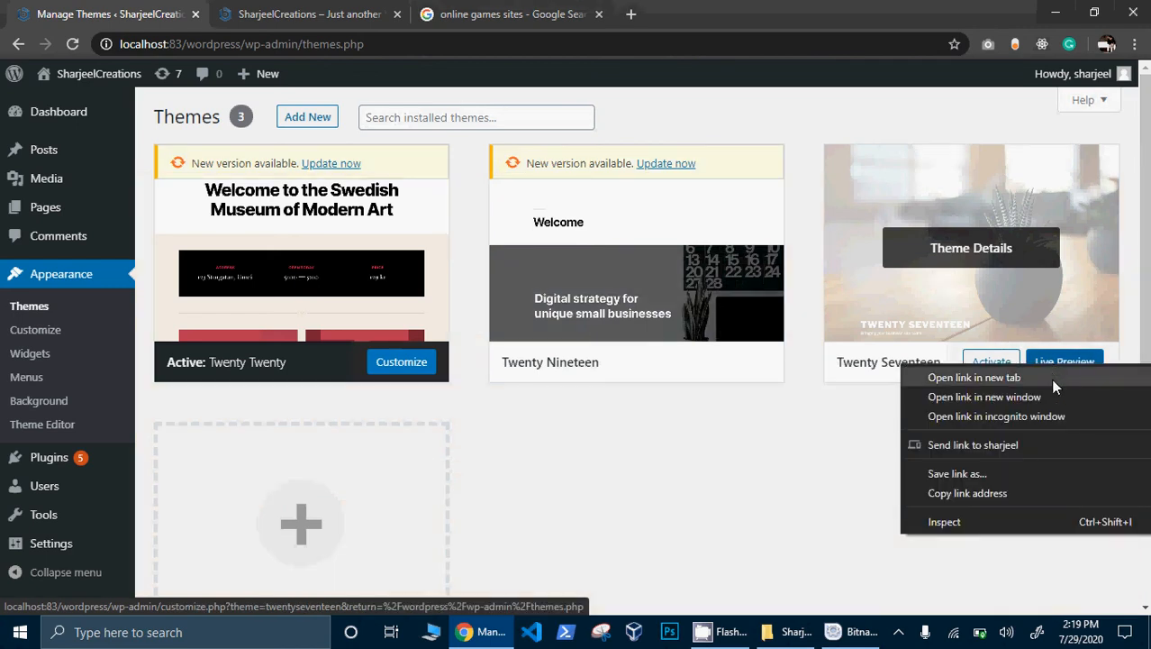
{"action": "left_click", "coordinate": [1052, 377]}
{"action": "left_click", "coordinate": [486, 10]}
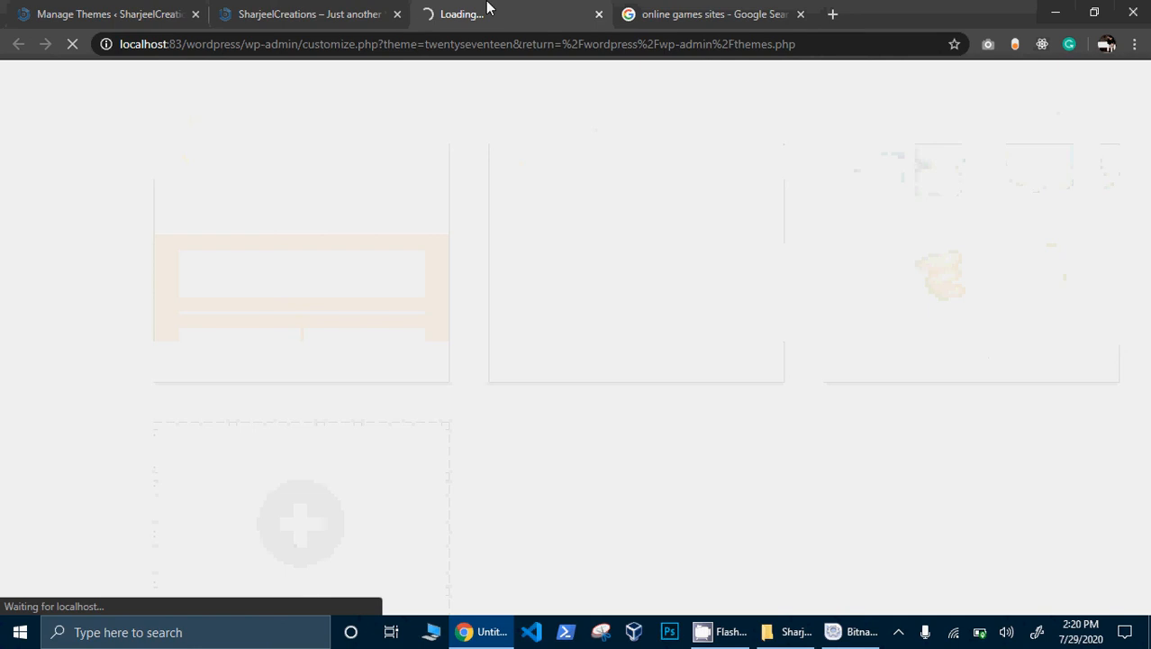
- Close the Google search tab and look through the Twenty Seventeen live preview down to its contact and footer sections
{"action": "left_click", "coordinate": [800, 16]}
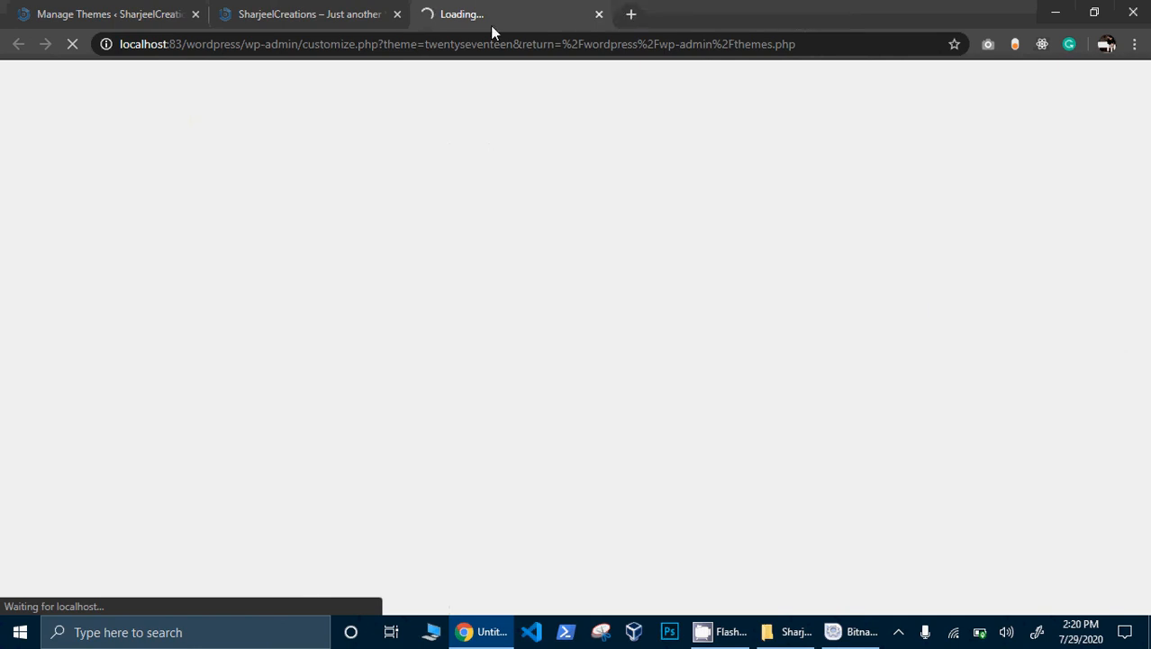
{"action": "left_click", "coordinate": [286, 23]}
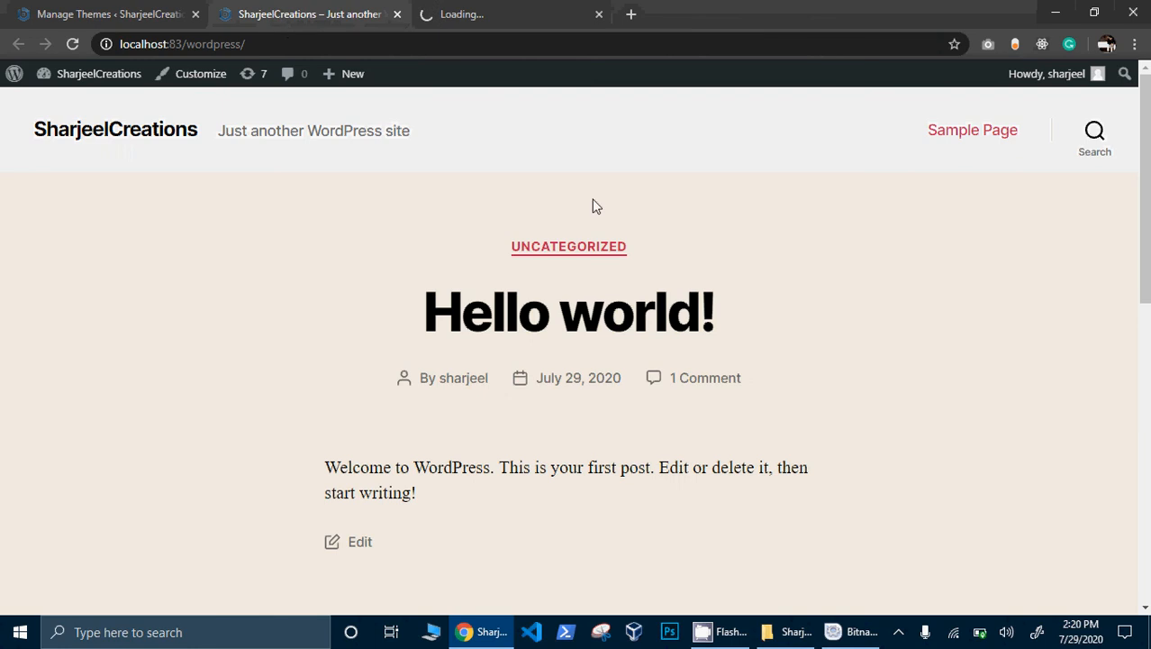
{"action": "left_click", "coordinate": [84, 12]}
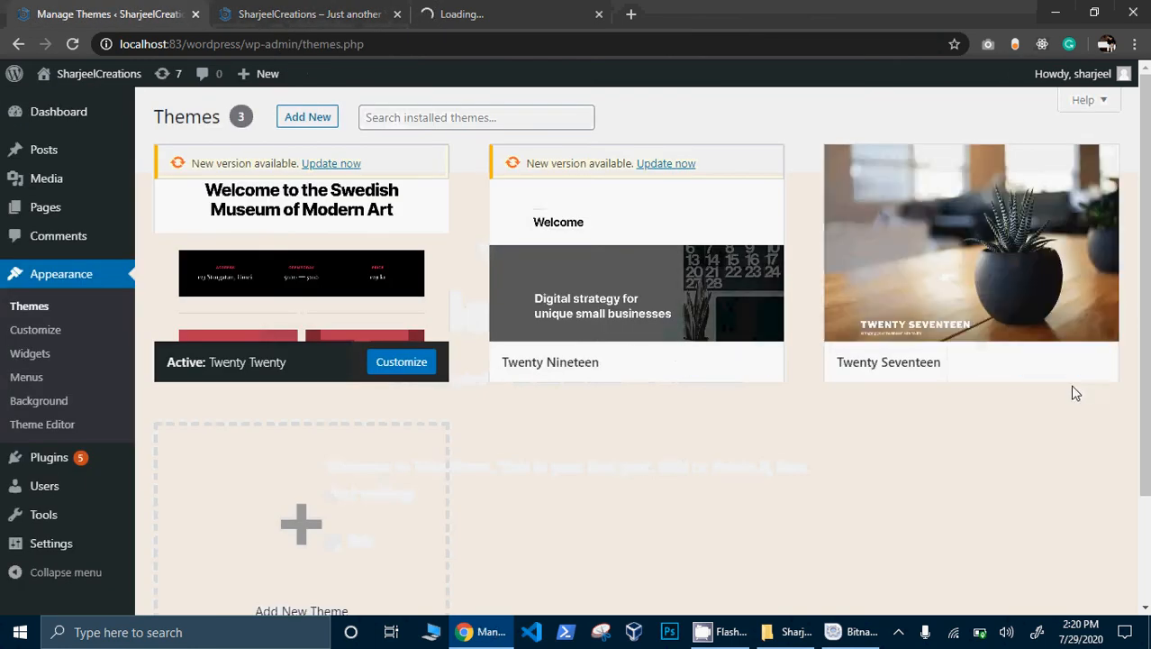
{"action": "left_click", "coordinate": [991, 363]}
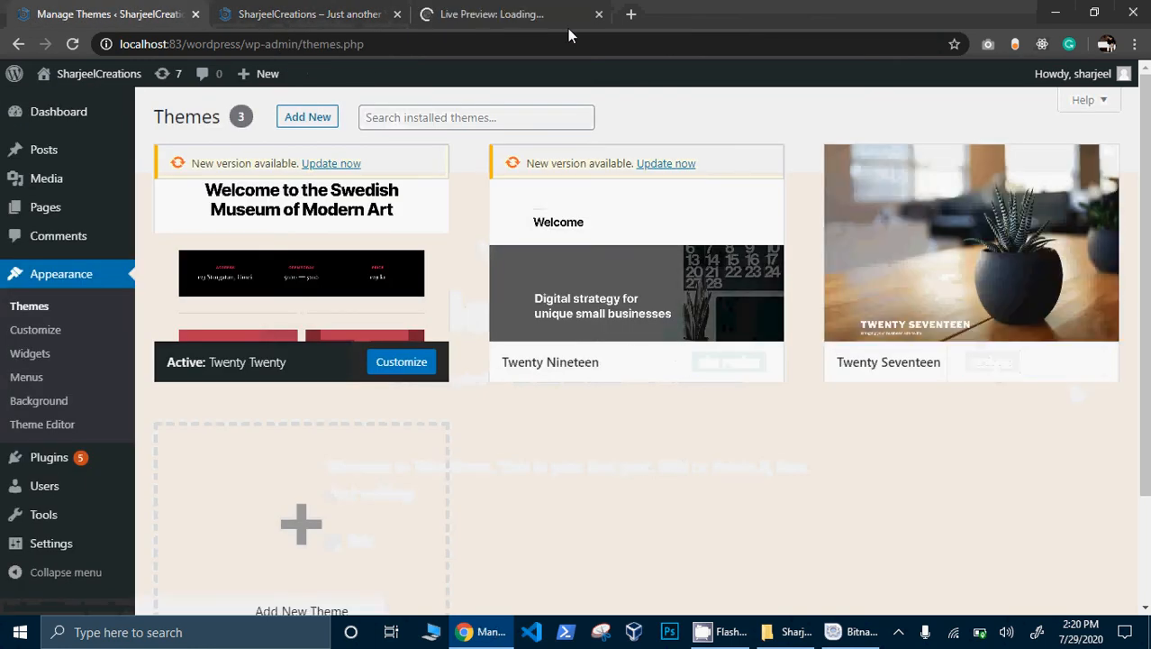
{"action": "left_click", "coordinate": [541, 14]}
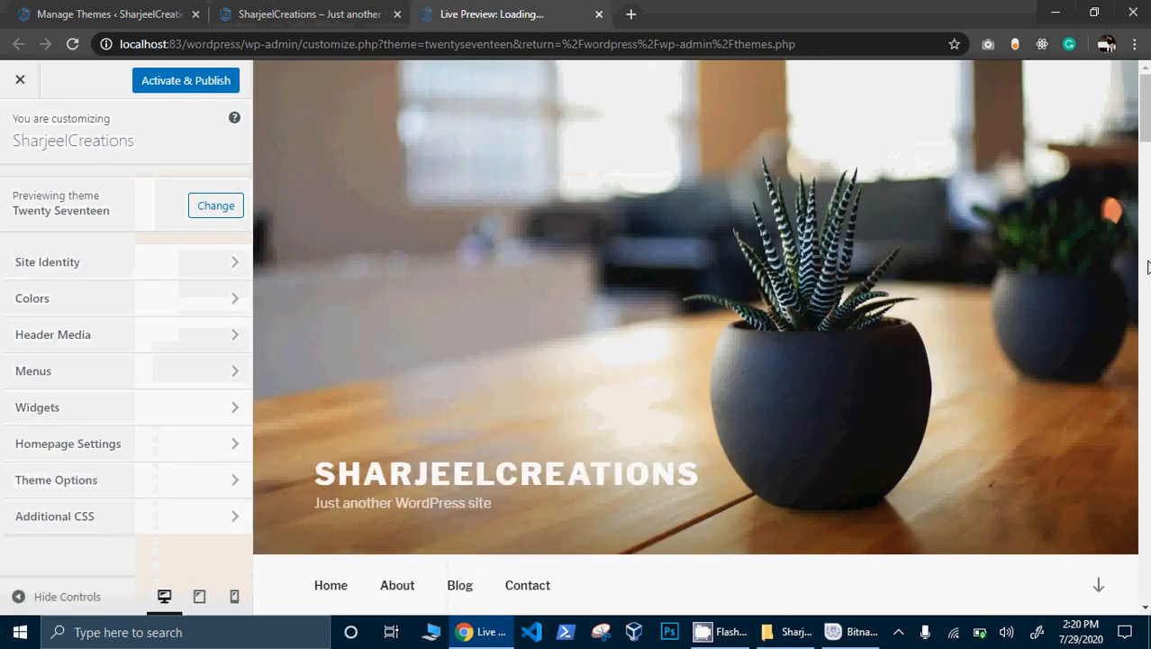
{"action": "scroll", "coordinate": [694, 337], "scroll_direction": "down", "scroll_amount": 10}
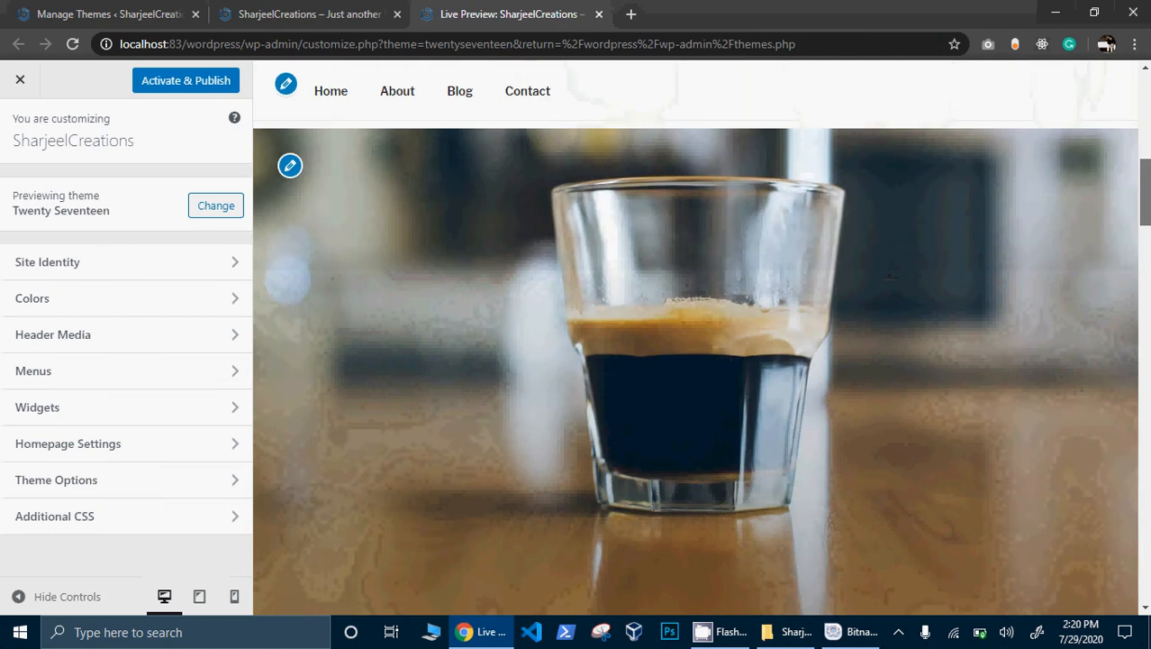
{"action": "scroll", "coordinate": [717, 237], "scroll_direction": "down", "scroll_amount": 10}
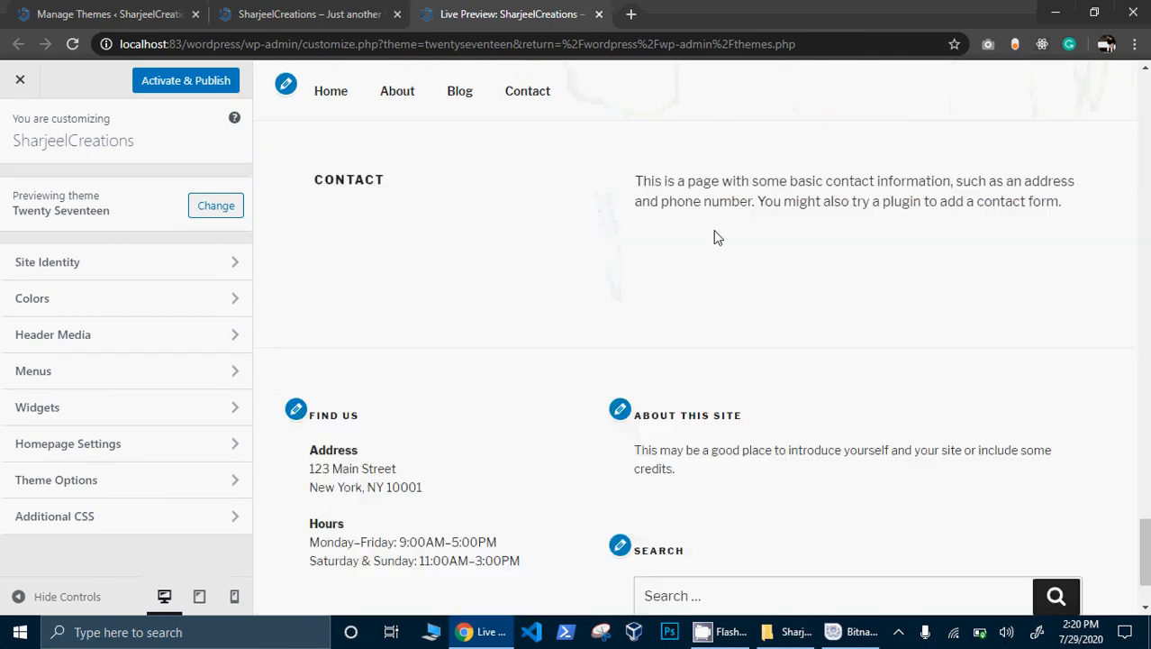
- Activate the Twenty Seventeen theme from the installed themes on the Manage Themes page
{"action": "left_click", "coordinate": [300, 13]}
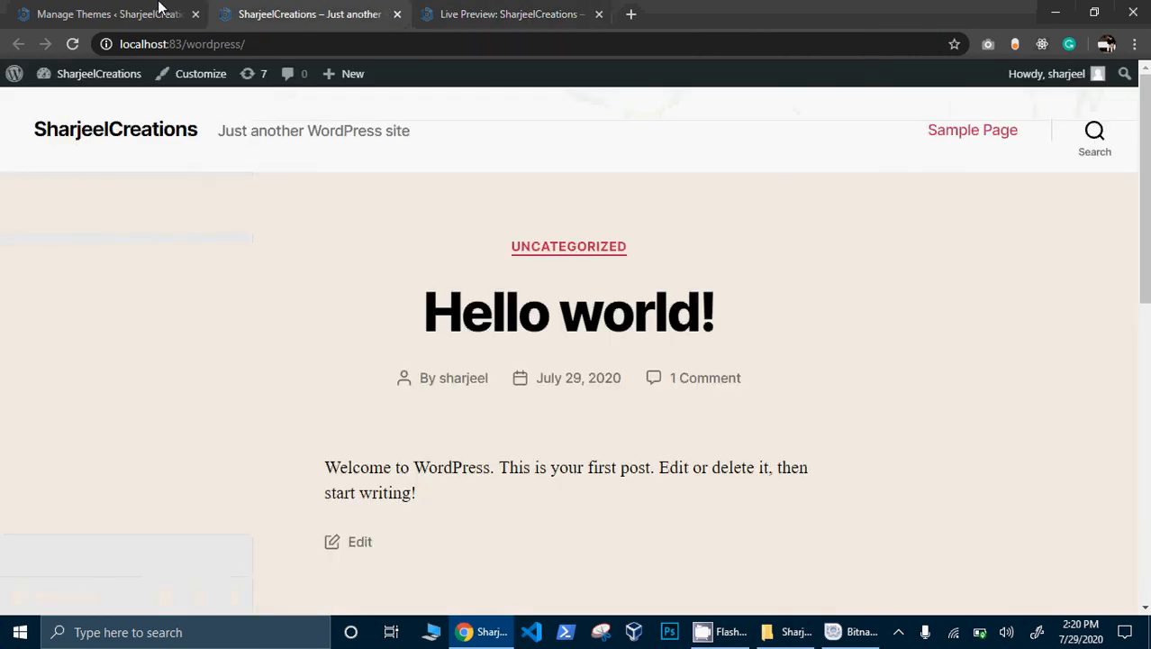
{"action": "left_click", "coordinate": [144, 10]}
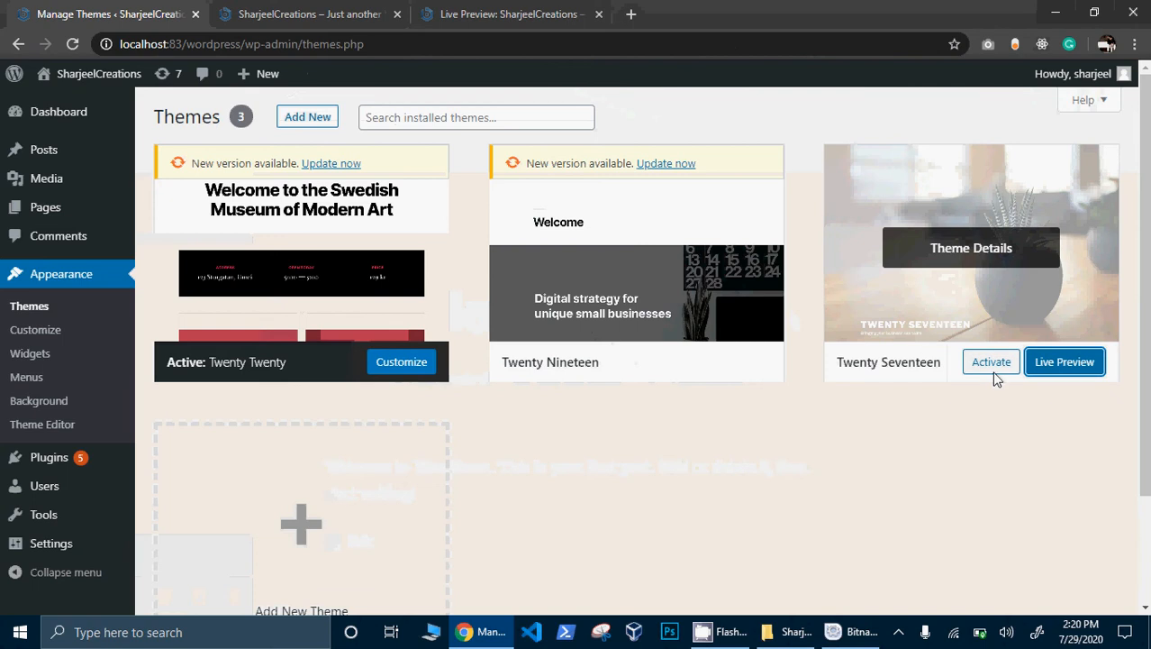
{"action": "left_click", "coordinate": [993, 373]}
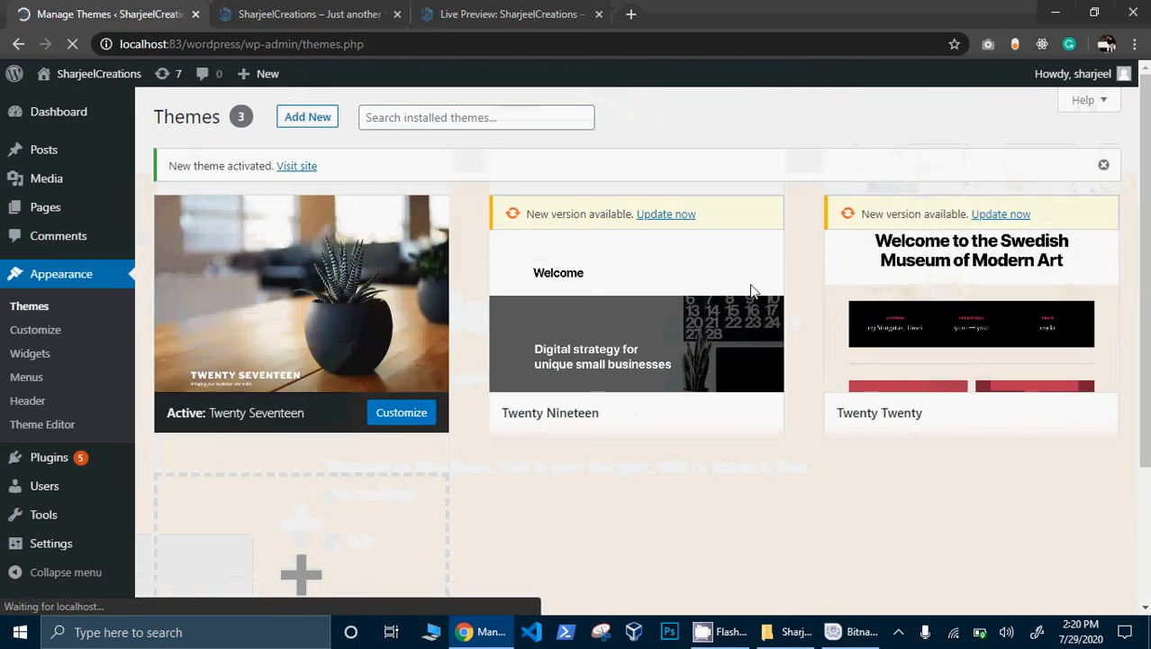
- Reload the site's front page and examine its whole layout in the newly activated theme
{"action": "left_click", "coordinate": [343, 9]}
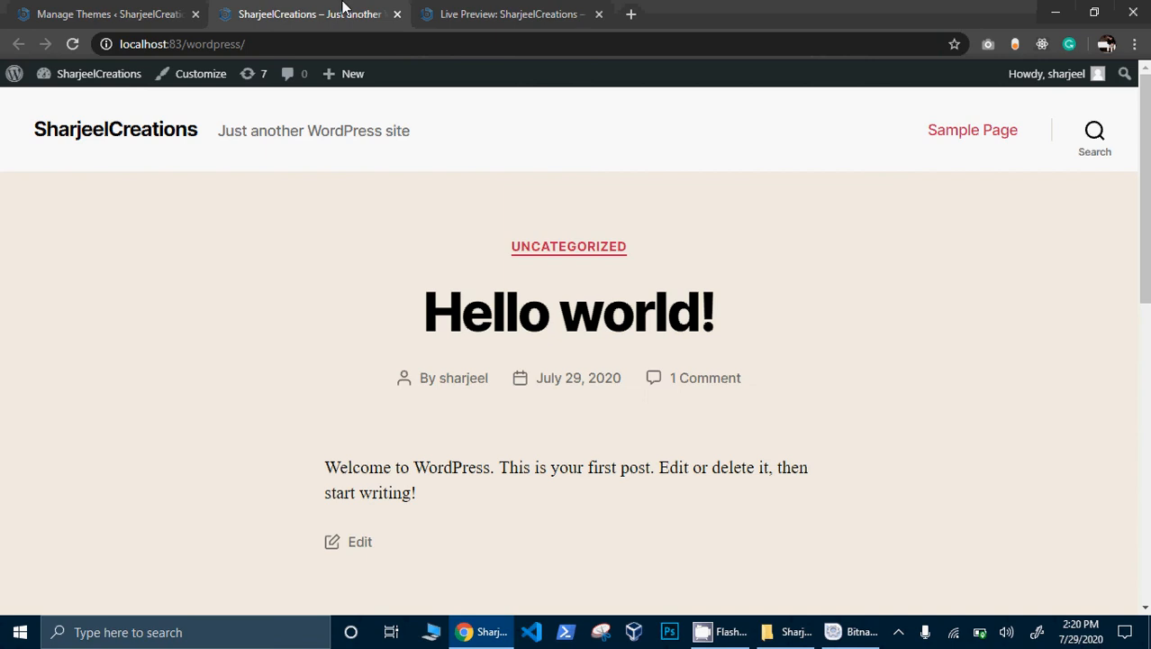
{"action": "left_click", "coordinate": [74, 48]}
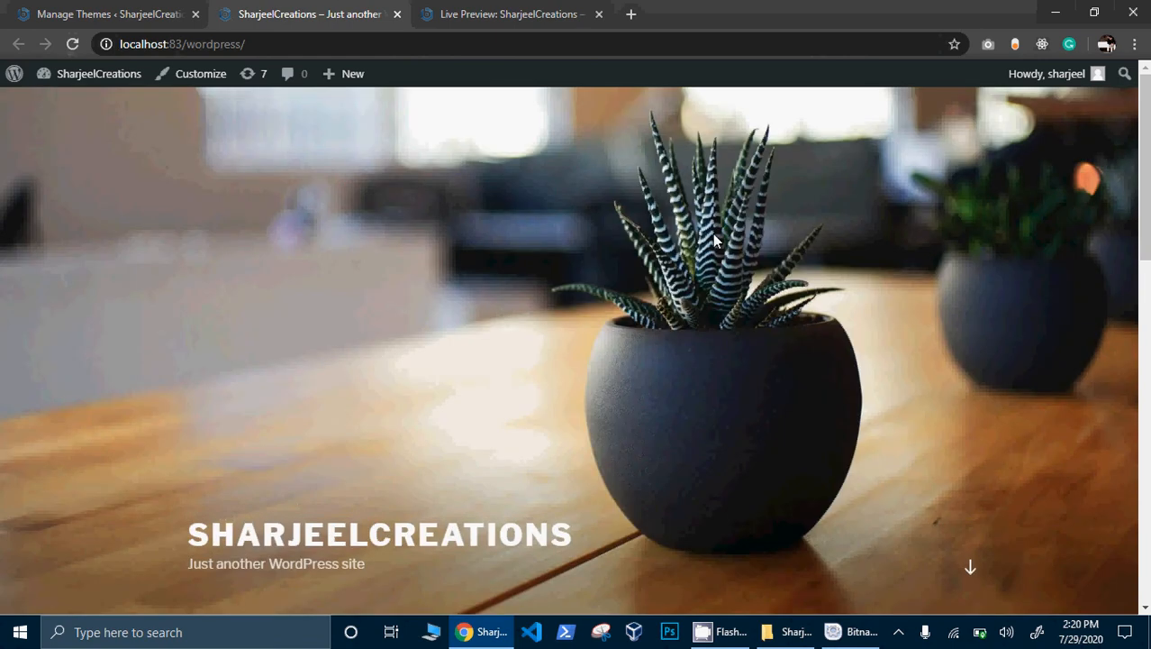
{"action": "scroll", "coordinate": [712, 234], "scroll_direction": "down", "scroll_amount": 10}
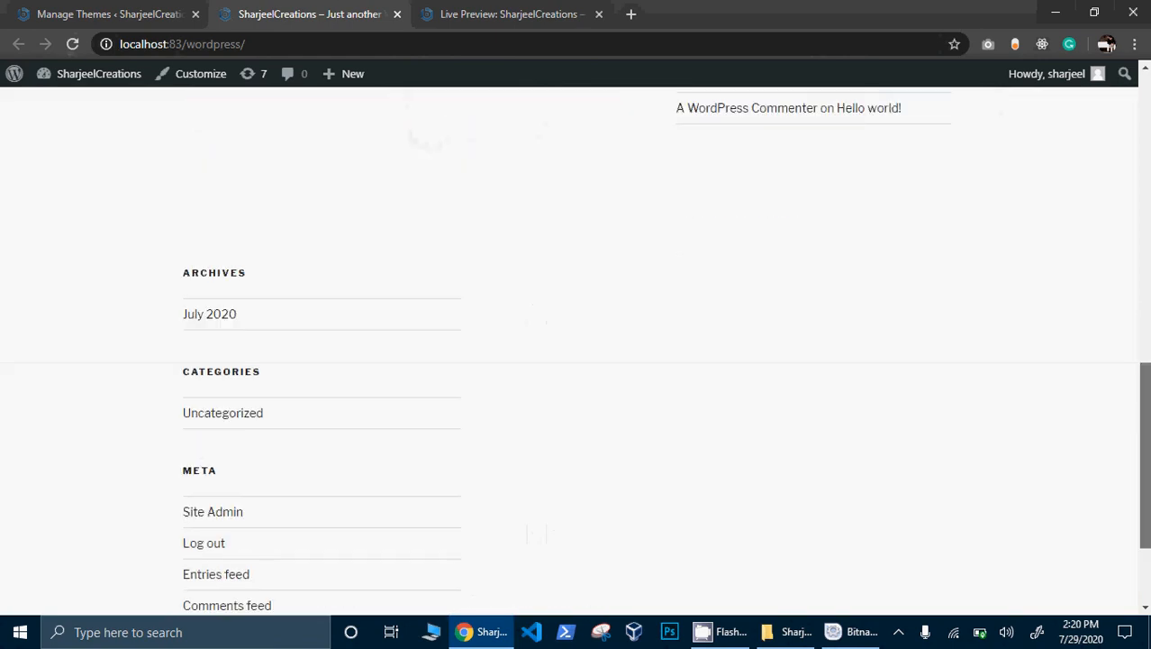
{"action": "left_click_drag", "start_coordinate": [1145, 451], "coordinate": [1142, 135]}
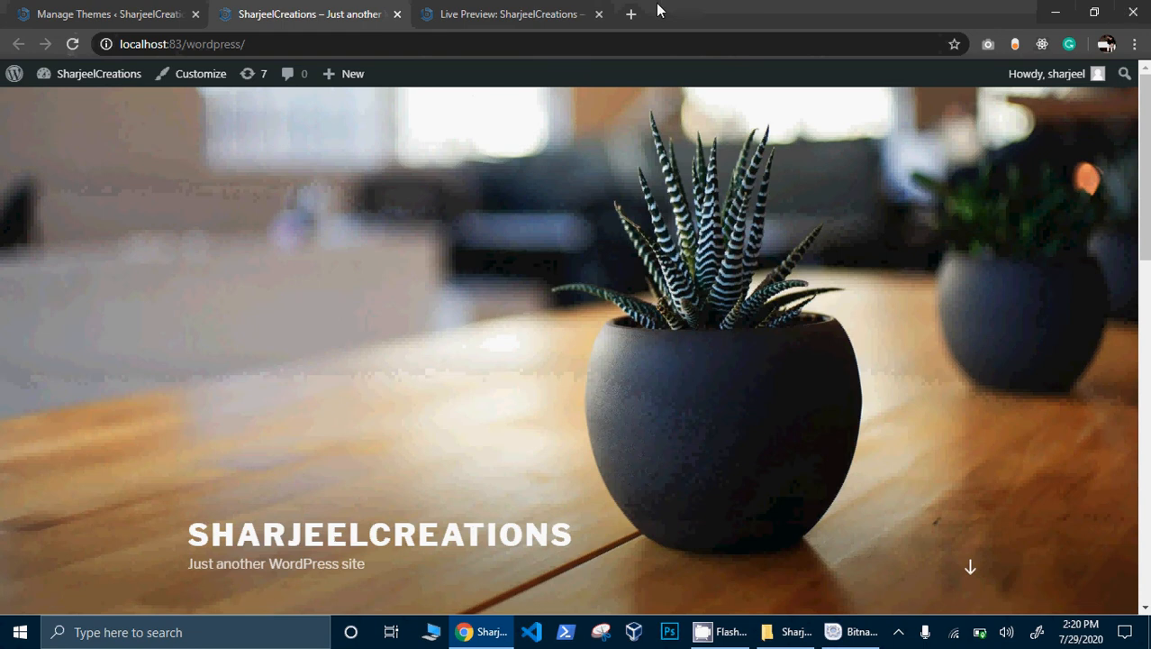
- Search Google for "wordpress themes" in the browser tab that holds the live preview
{"action": "left_click", "coordinate": [508, 14]}
{"action": "left_click", "coordinate": [500, 44]}
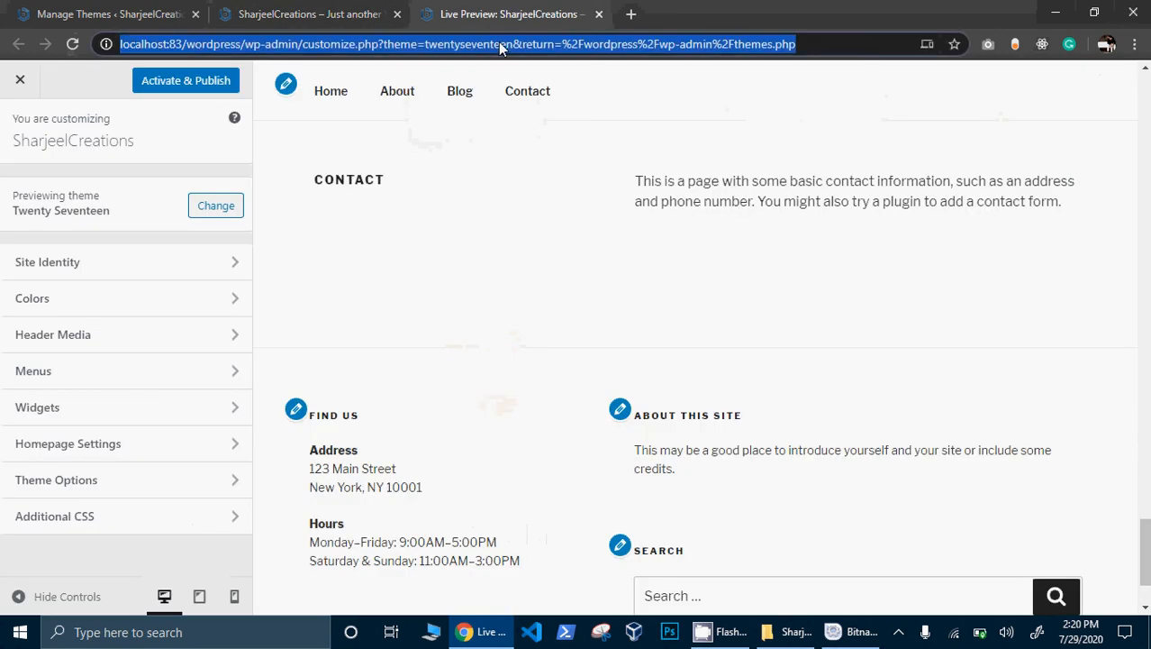
{"action": "type", "text": "word"}
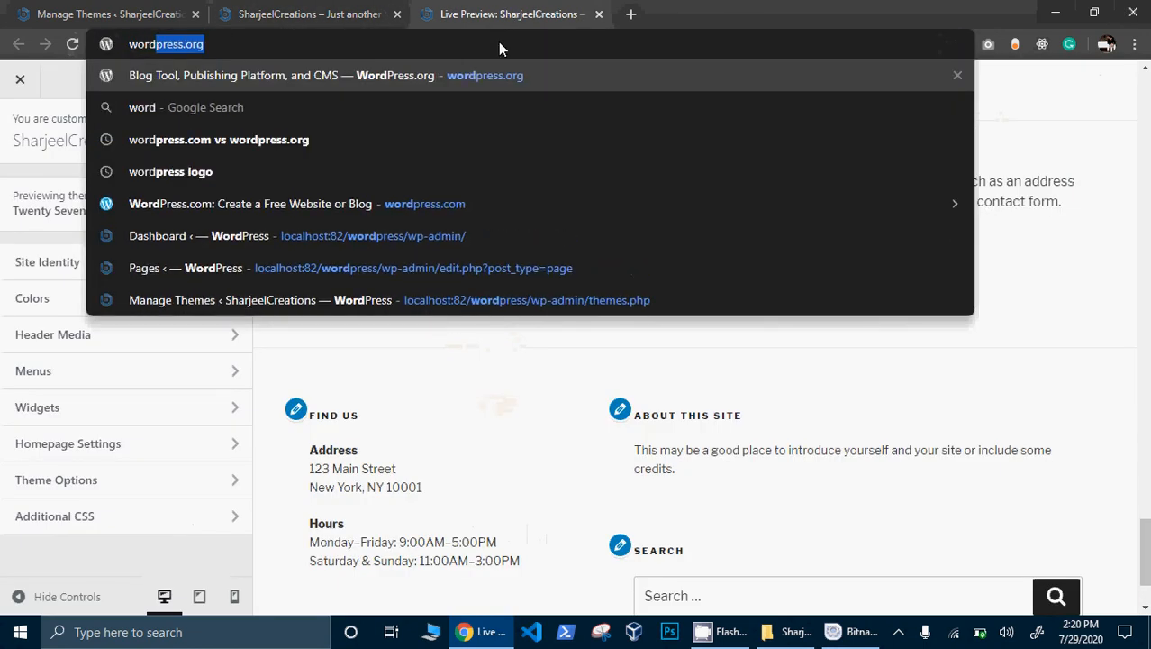
{"action": "key", "text": "Right"}
{"action": "key", "text": "BackSpace"}
{"action": "key", "text": "BackSpace"}
{"action": "key", "text": "BackSpace"}
{"action": "key", "text": "BackSpace"}
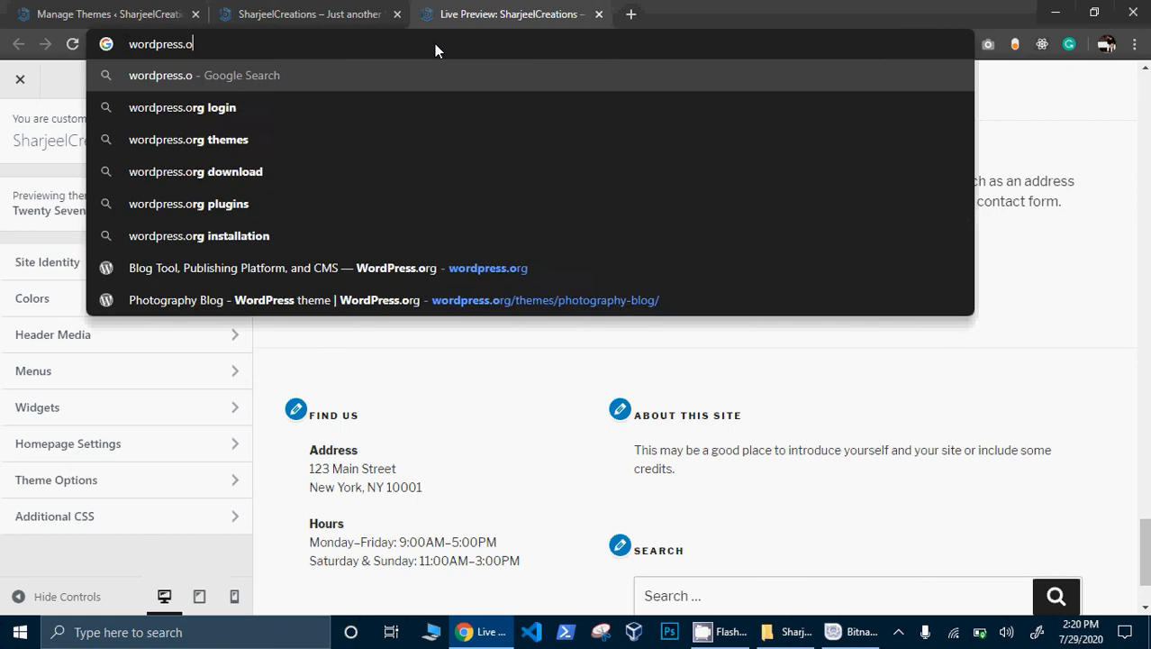
{"action": "type", "text": "the"}
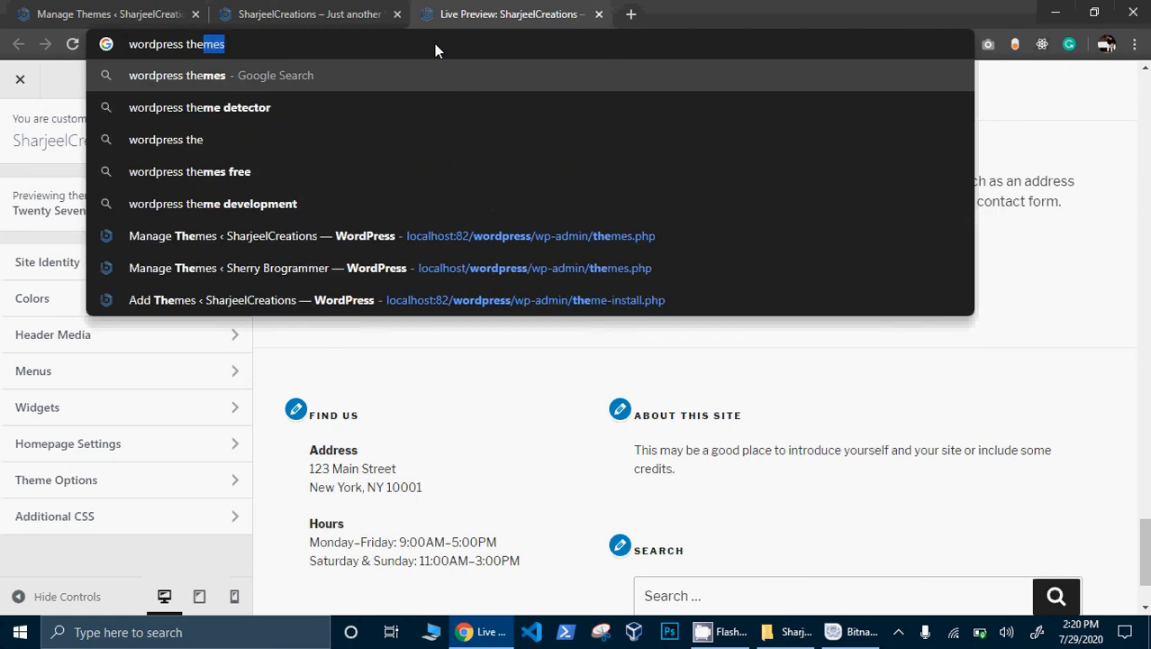
{"action": "key", "text": "Return"}
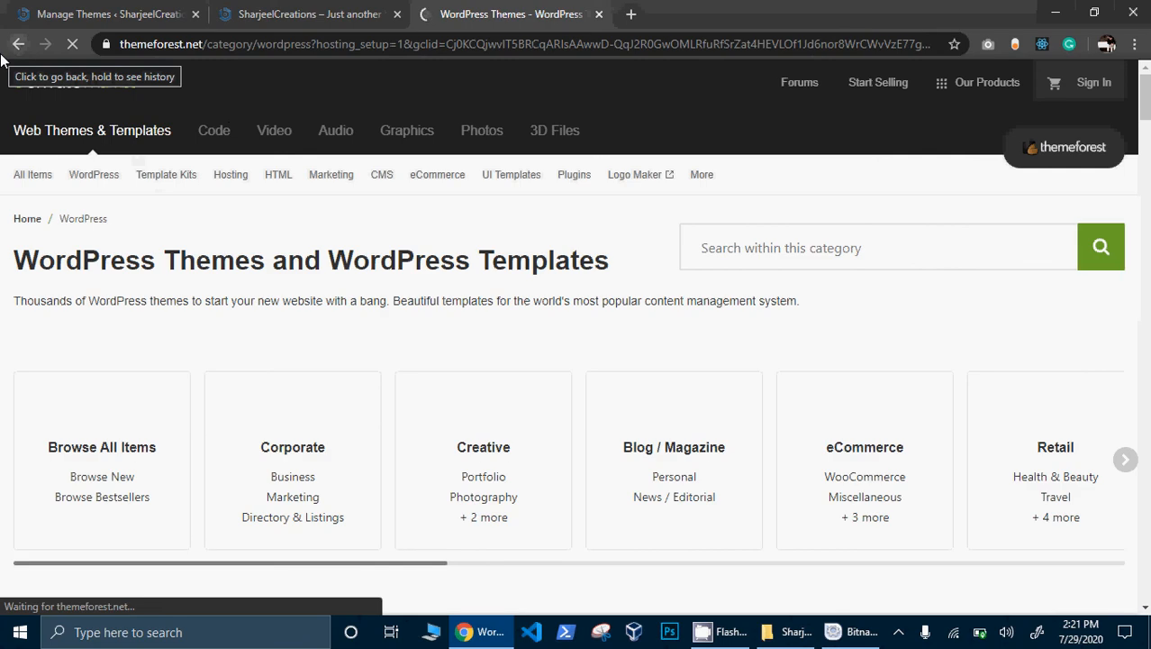
- Go back from ThemeForest to the Google results and open the WordPress.org Themes directory
{"action": "left_click", "coordinate": [6, 53]}
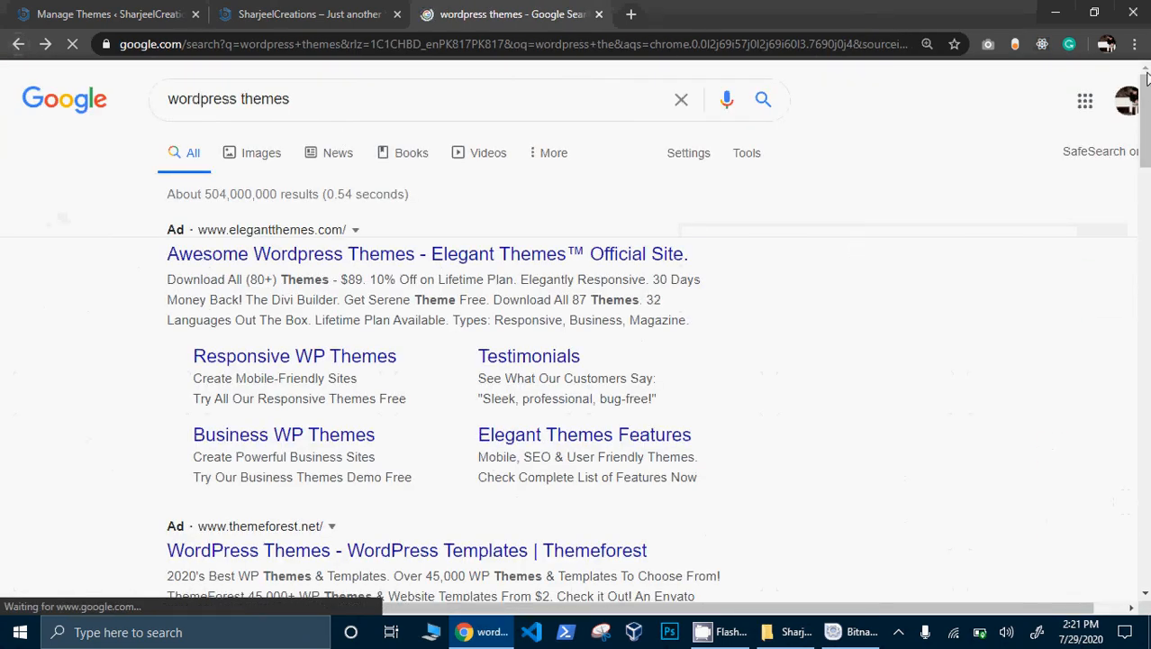
{"action": "scroll", "coordinate": [1146, 79], "scroll_direction": "down", "scroll_amount": 5}
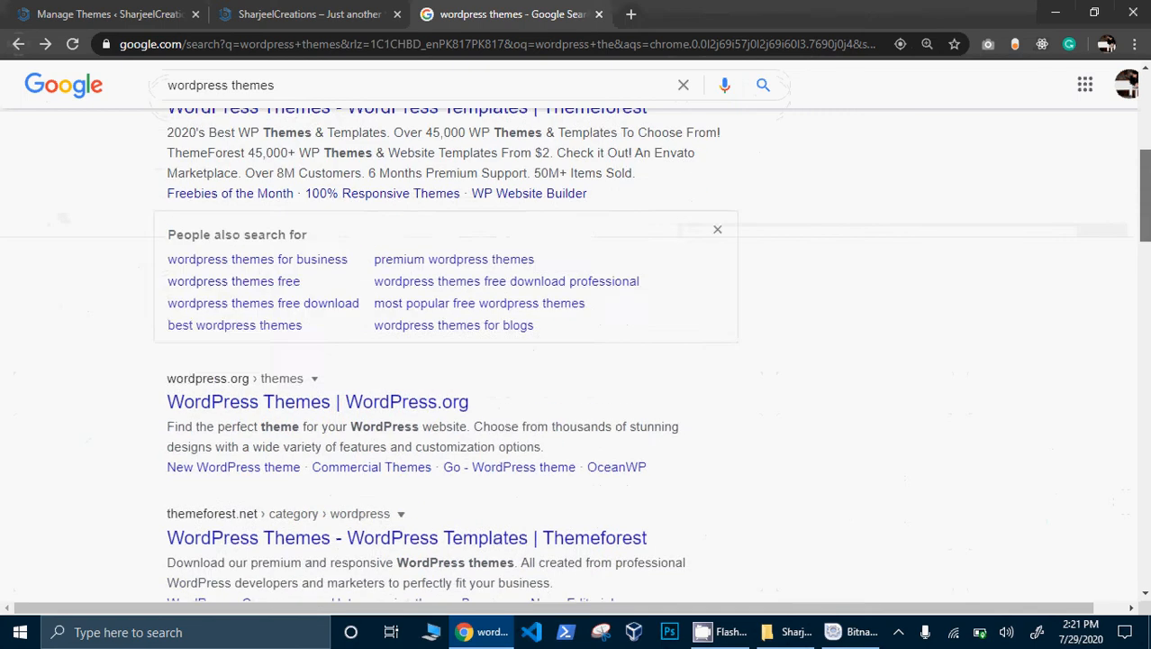
{"action": "scroll", "coordinate": [577, 351], "scroll_direction": "down", "scroll_amount": 2}
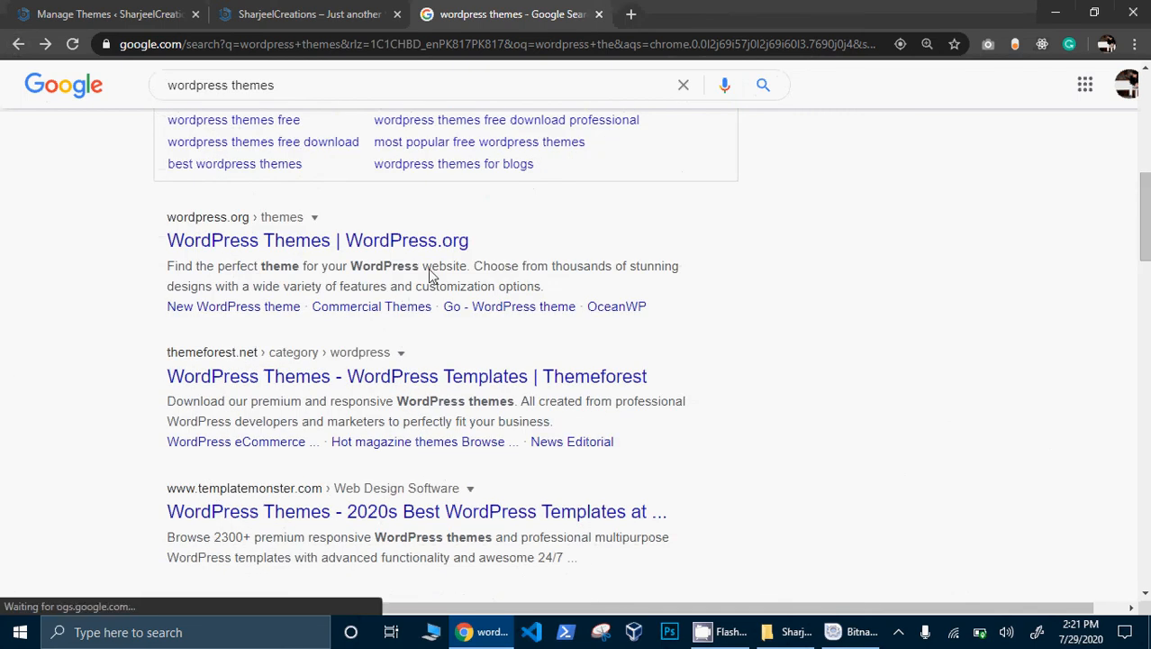
{"action": "left_click", "coordinate": [353, 245]}
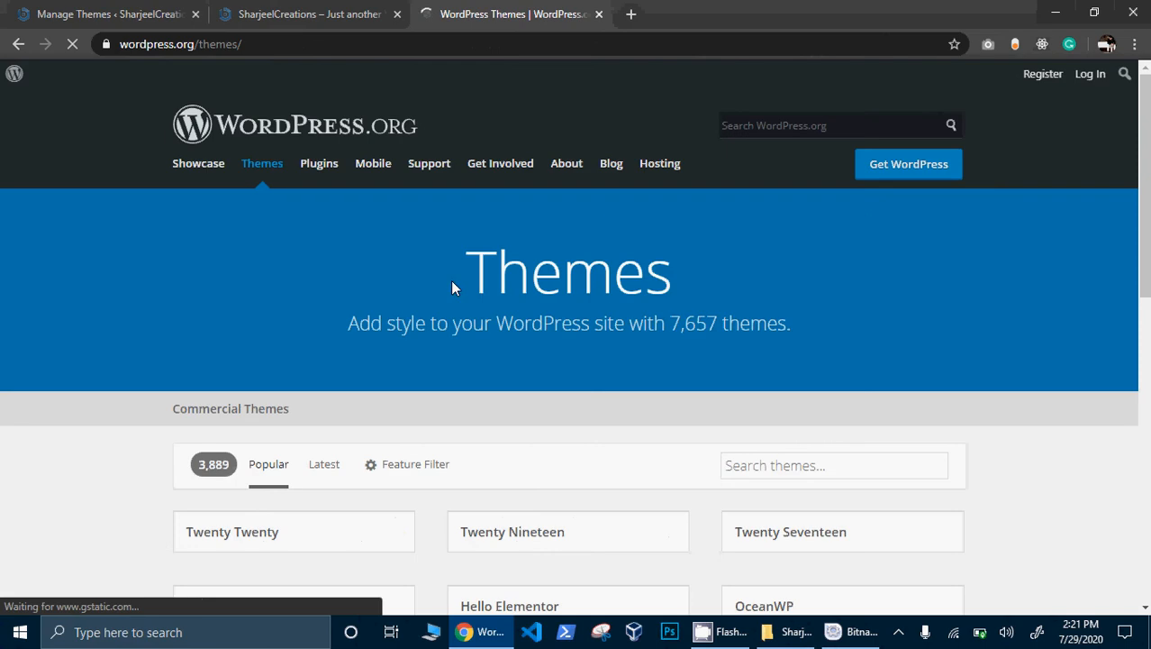
- Open the Astra theme's page from the popular themes list and read through its details
{"action": "scroll", "coordinate": [574, 343], "scroll_direction": "down", "scroll_amount": 5}
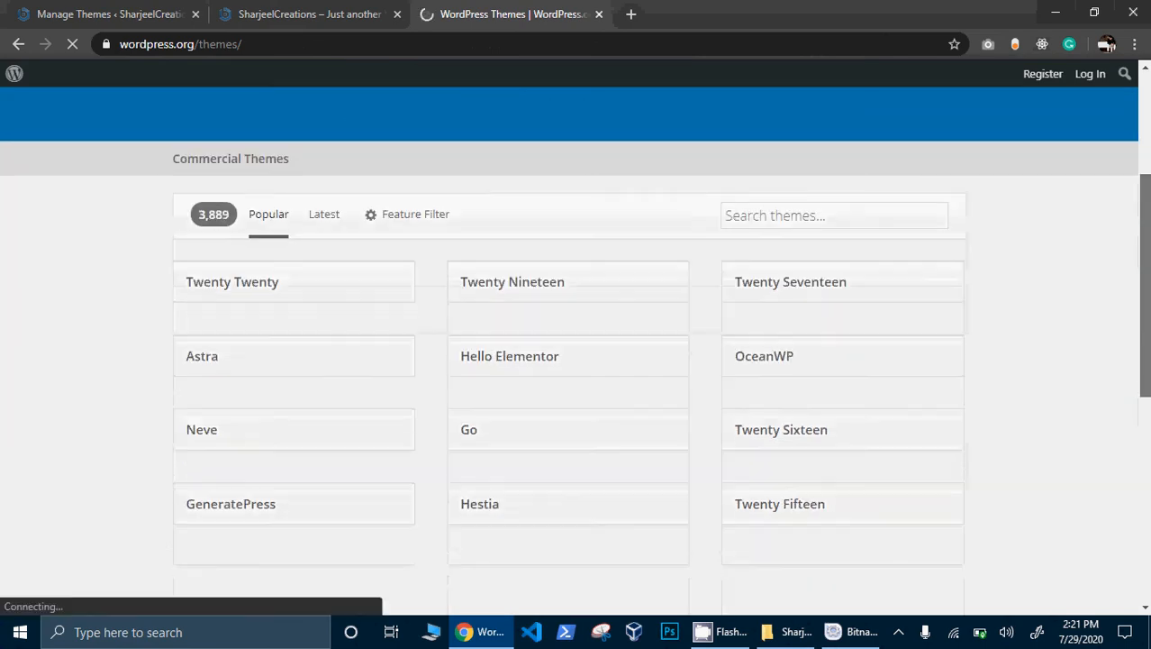
{"action": "left_click_drag", "start_coordinate": [1146, 292], "coordinate": [1146, 281]}
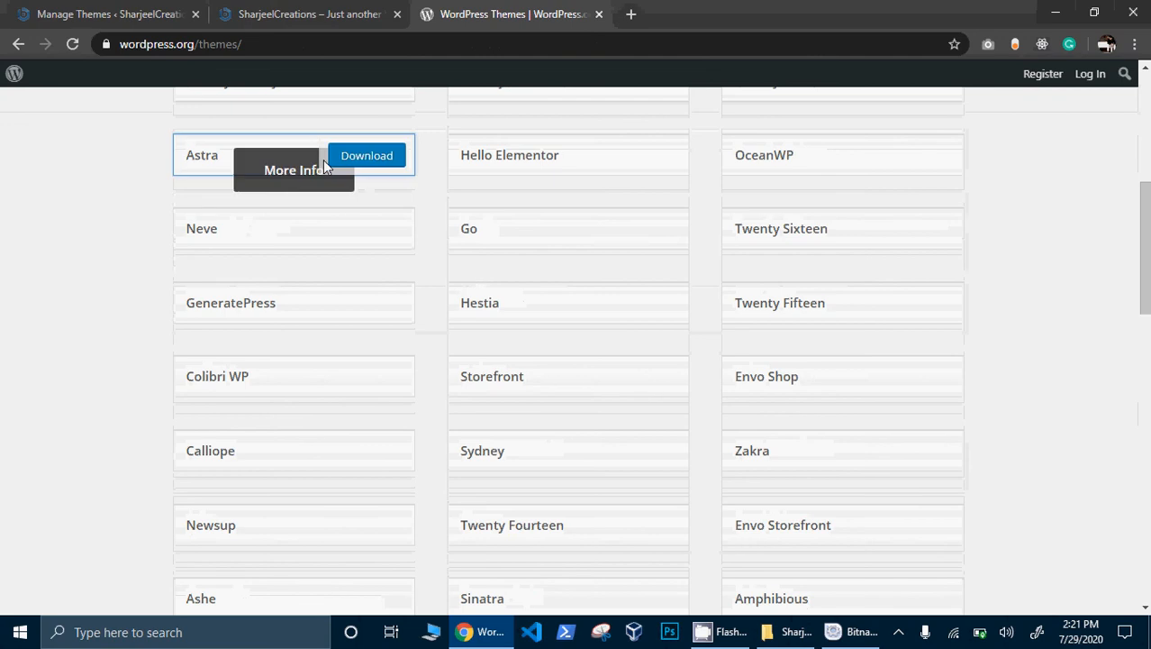
{"action": "left_click", "coordinate": [322, 159]}
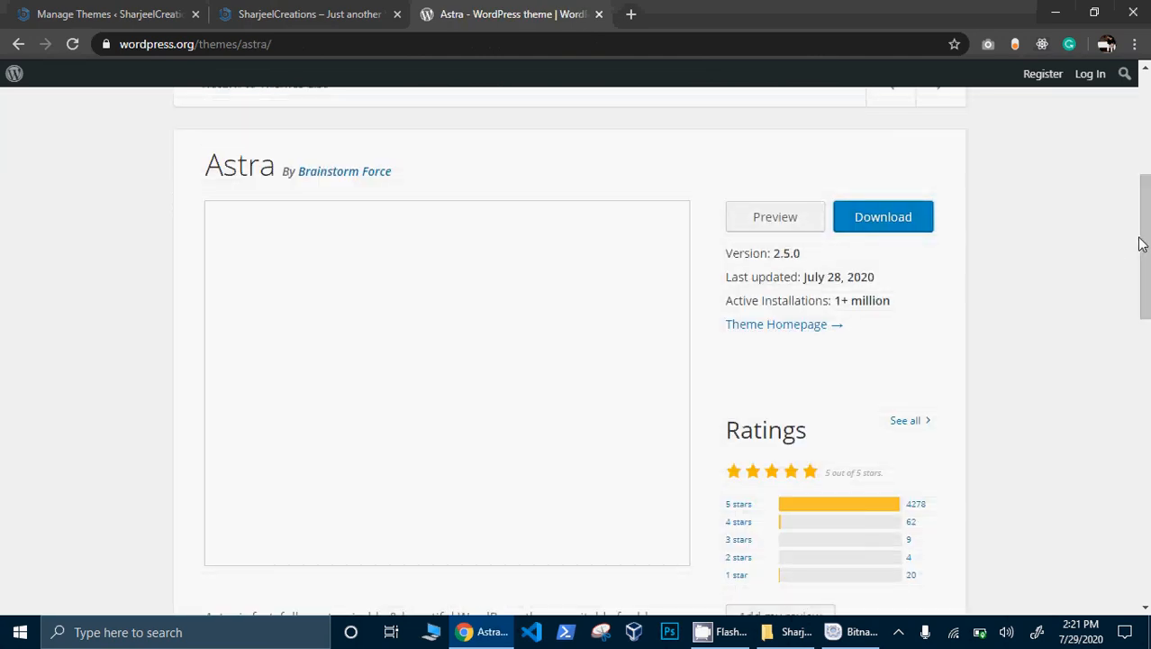
{"action": "scroll", "coordinate": [1141, 243], "scroll_direction": "down", "scroll_amount": 10}
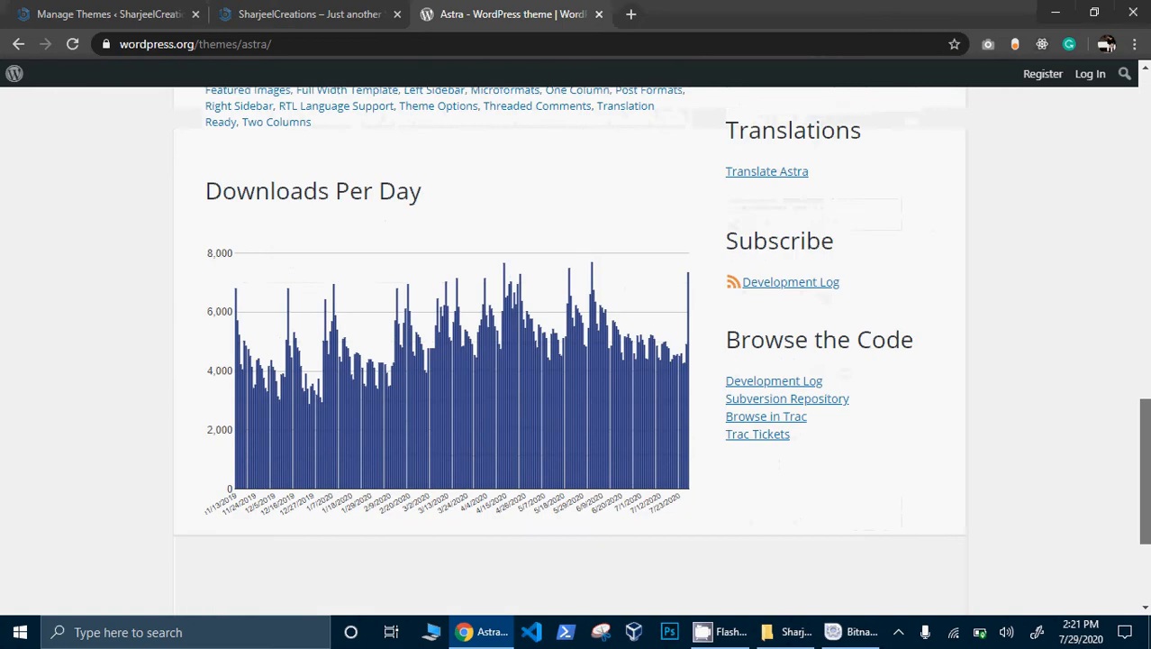
{"action": "scroll", "coordinate": [1133, 153], "scroll_direction": "up", "scroll_amount": 12}
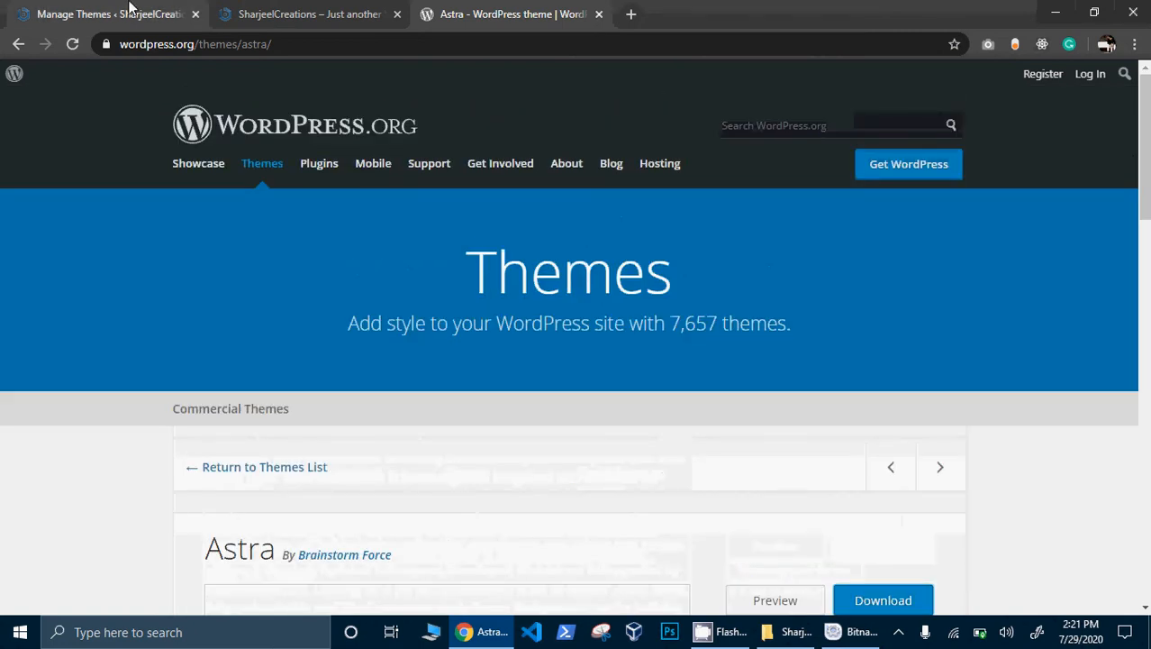
- Return to the Manage Themes page, then switch to File Explorer and open the installation's apps\wordpress\htdocs\wp-content\themes folder
{"action": "left_click", "coordinate": [108, 13]}
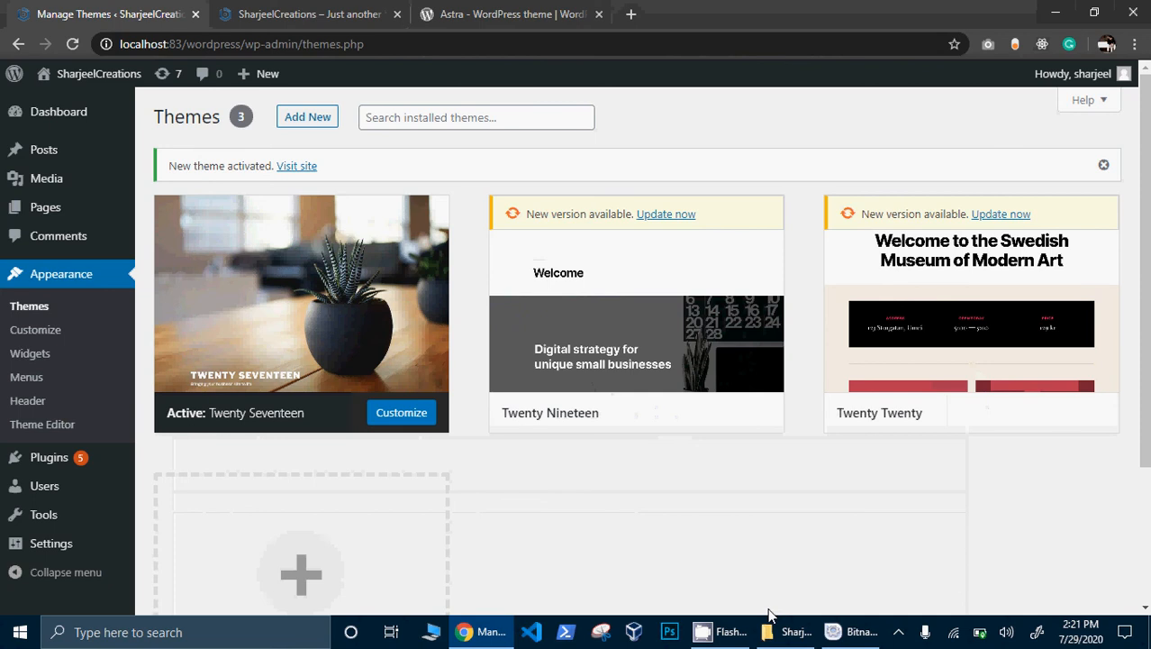
{"action": "left_click", "coordinate": [786, 631]}
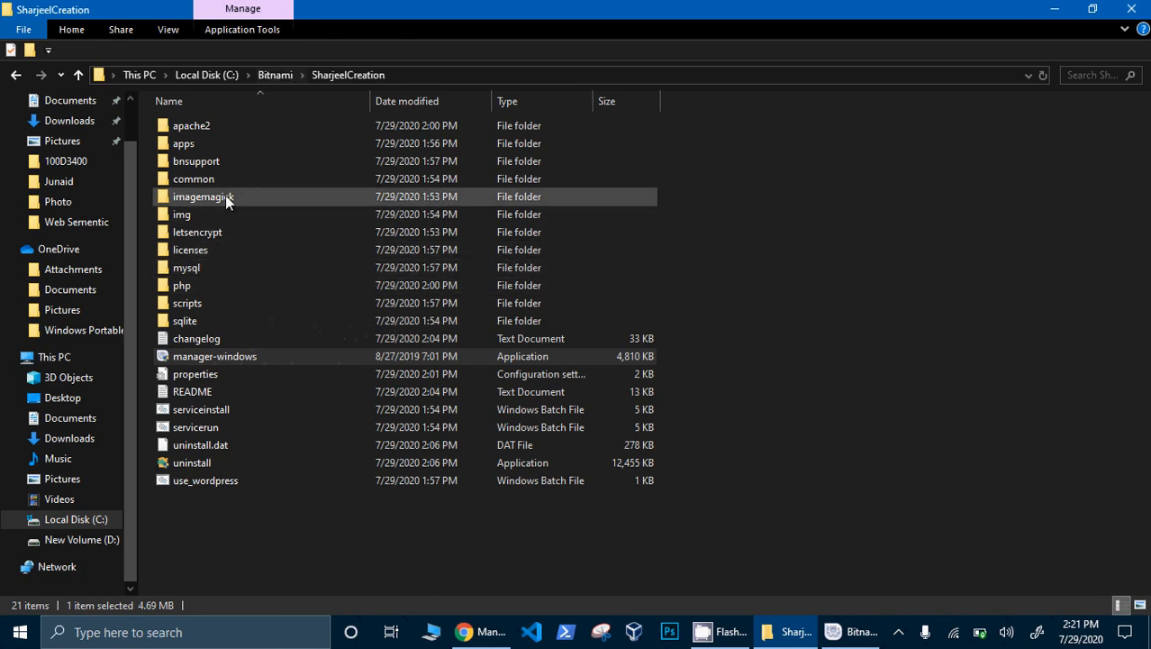
{"action": "left_click", "coordinate": [192, 146]}
{"action": "double_click", "coordinate": [193, 146]}
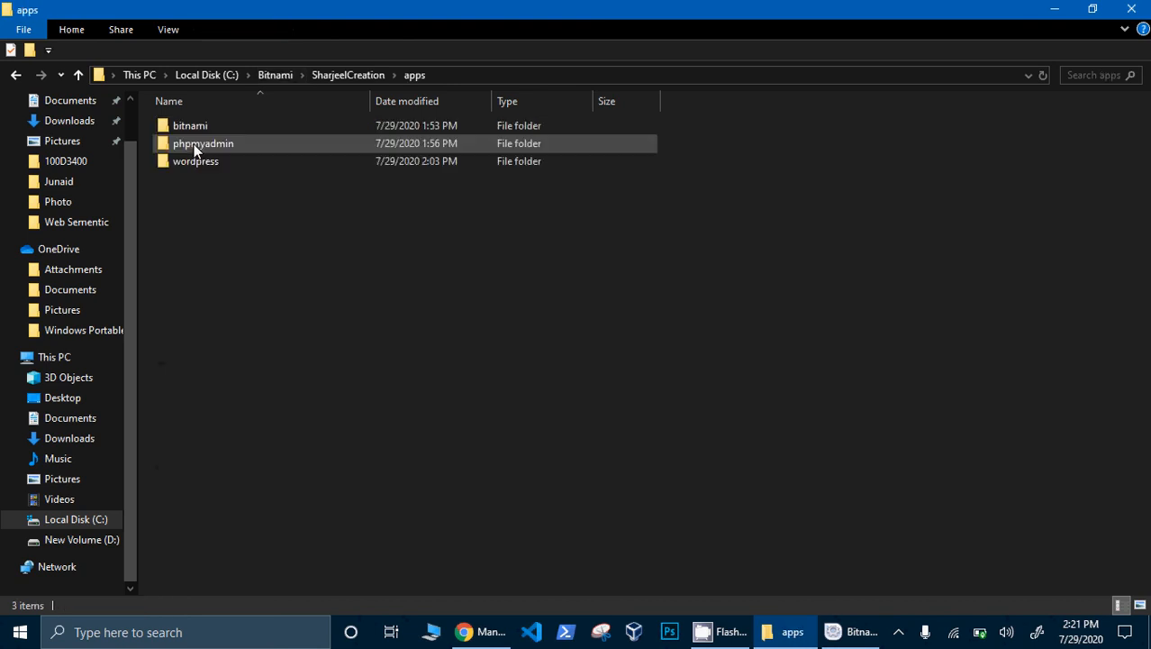
{"action": "double_click", "coordinate": [246, 162]}
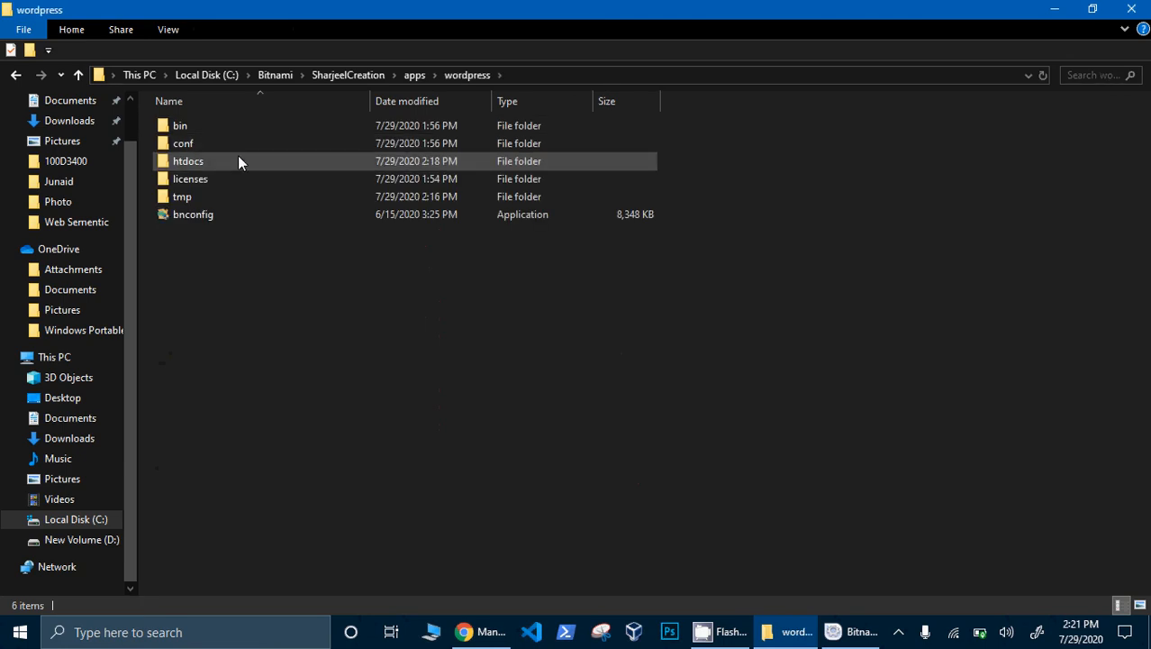
{"action": "double_click", "coordinate": [238, 159]}
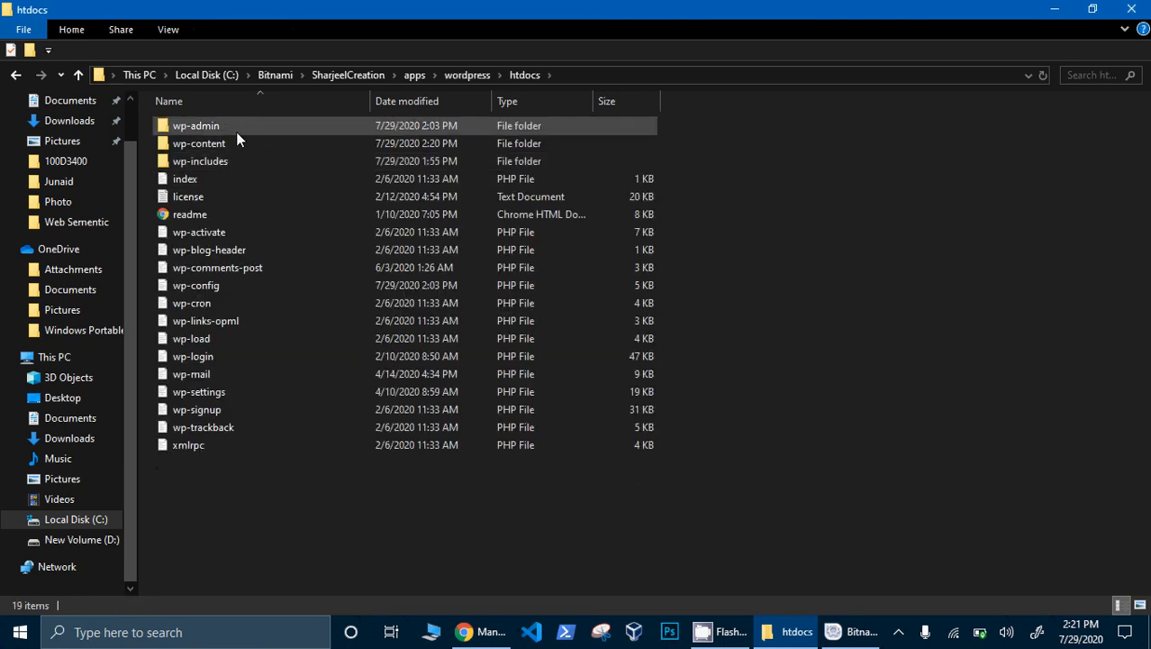
{"action": "double_click", "coordinate": [236, 142]}
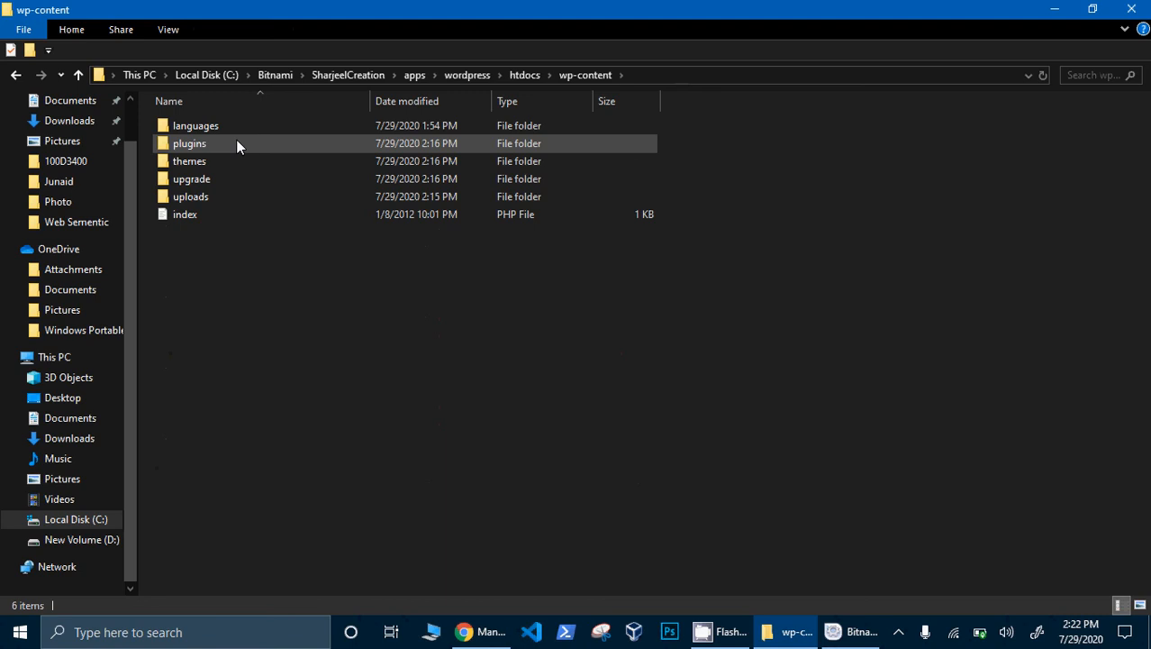
{"action": "double_click", "coordinate": [235, 163]}
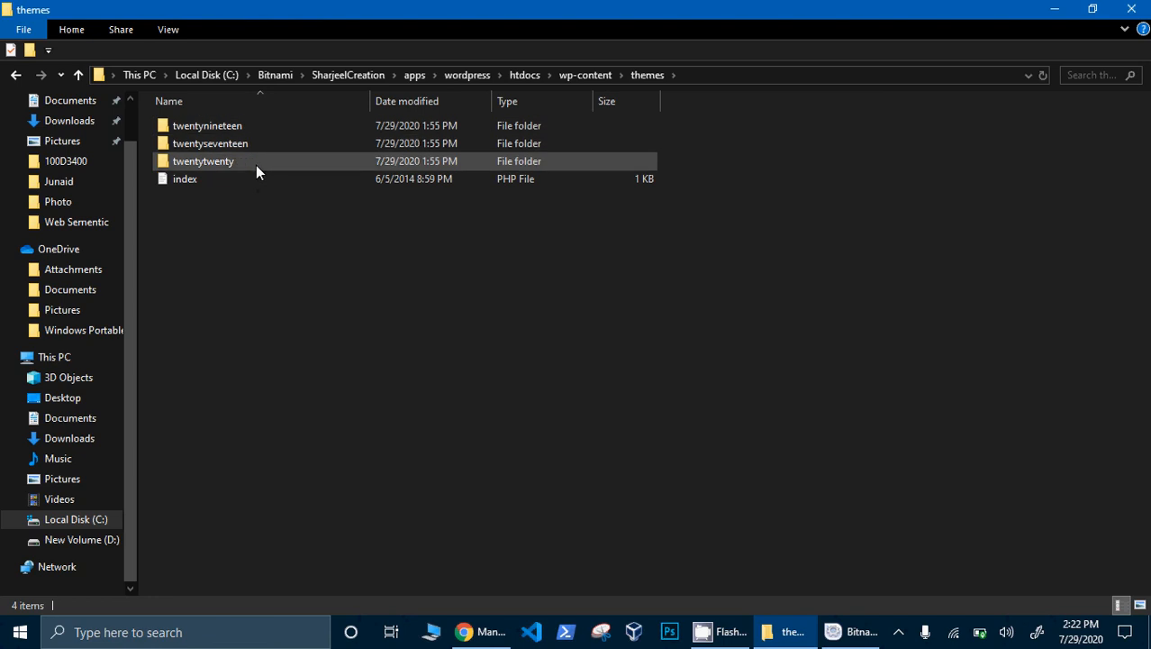
- Compare the folders in the themes directory with the themes installed in WordPress, and open the Twenty Twenty theme's details
{"action": "key", "text": "alt+Tab"}
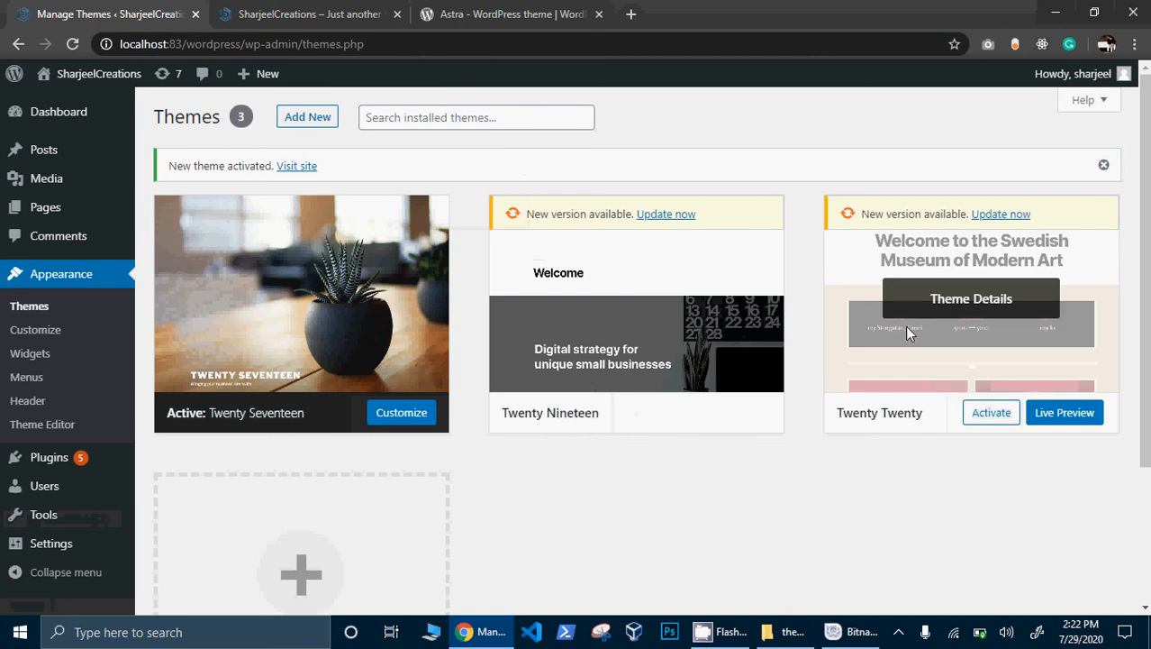
{"action": "key", "text": "alt+Tab"}
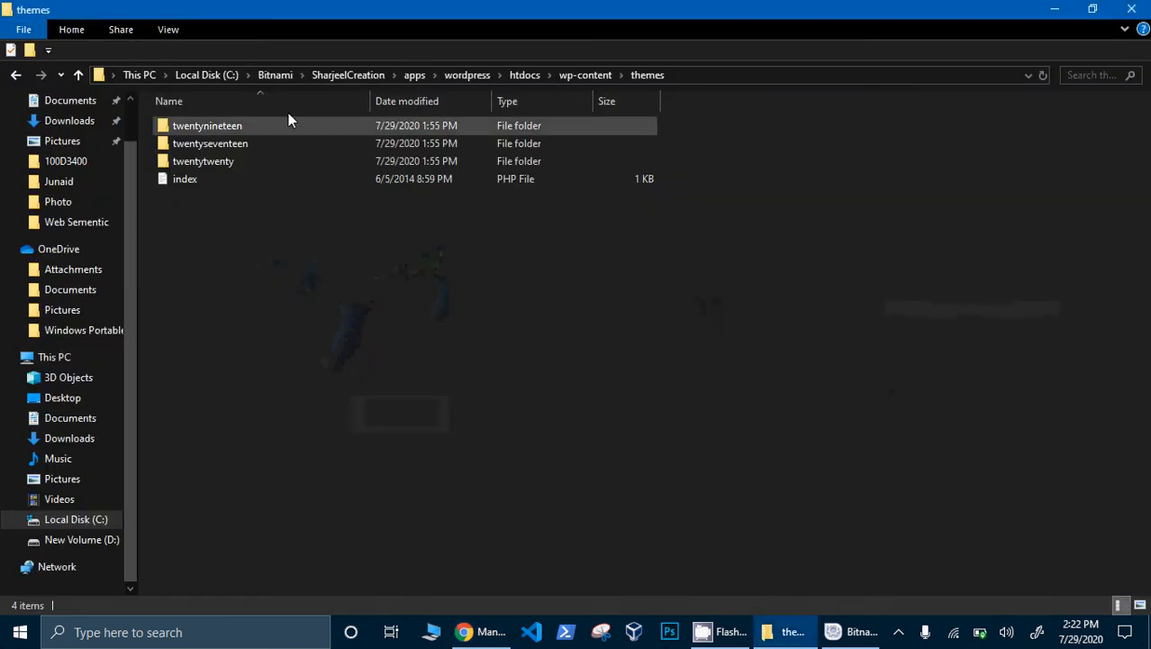
{"action": "key", "text": "alt+Tab"}
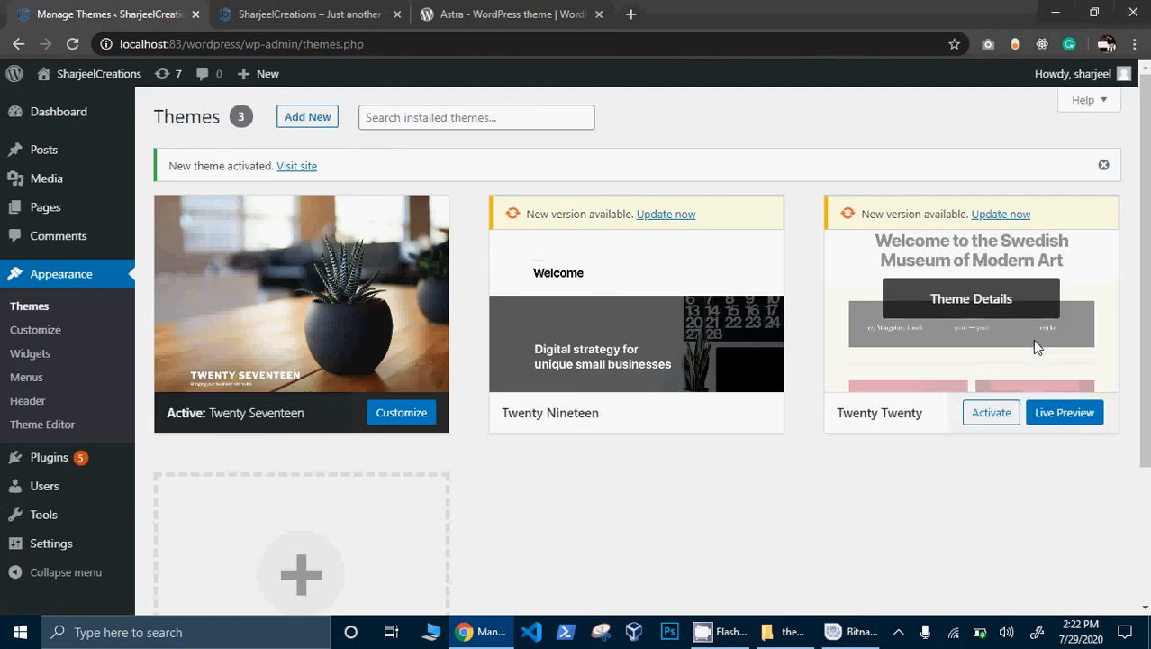
{"action": "left_click", "coordinate": [1044, 358]}
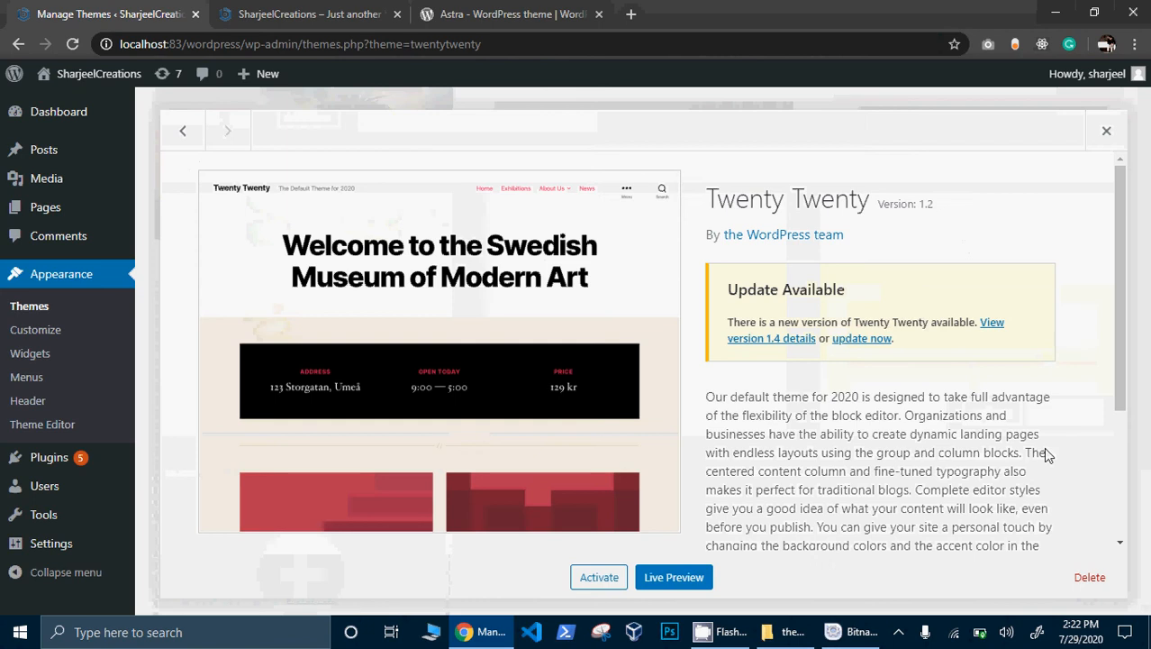
- Delete the twentytwenty folder from the themes directory in File Explorer, then return to Chrome and reload the Manage Themes page
{"action": "key", "text": "alt+Tab"}
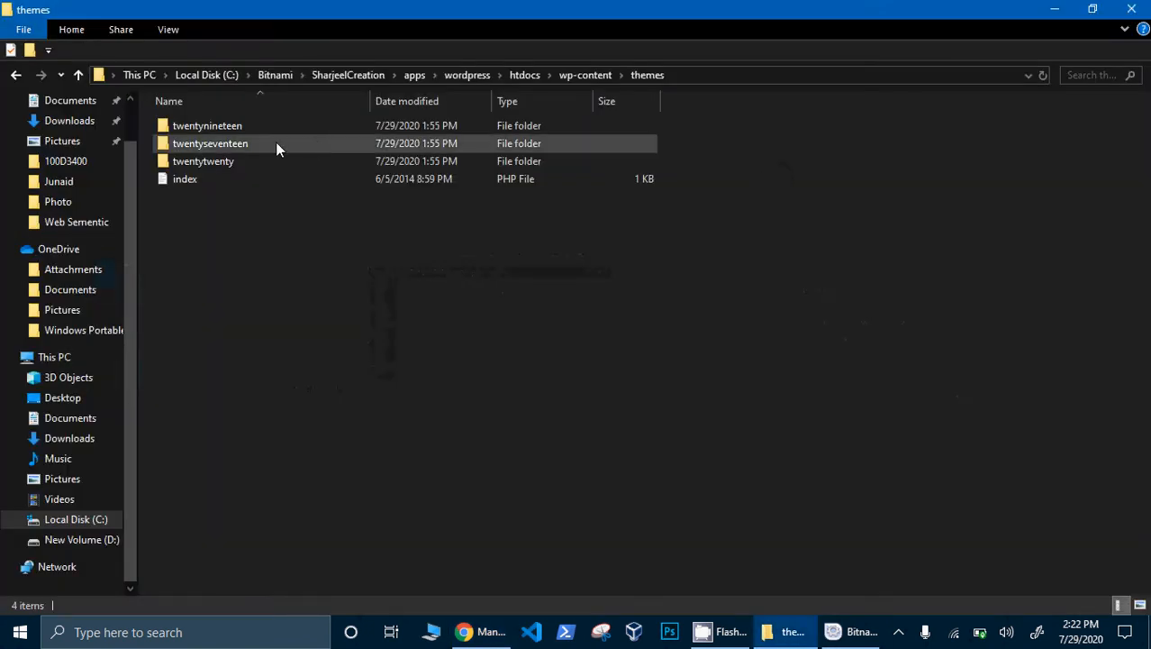
{"action": "left_click", "coordinate": [275, 162]}
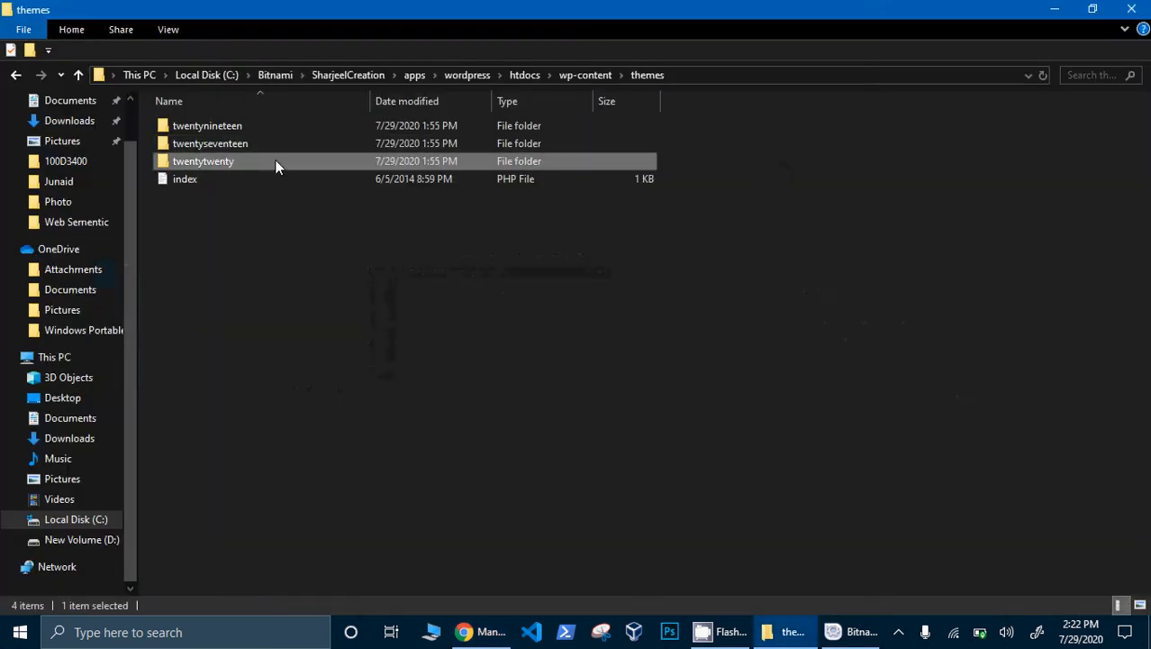
{"action": "right_click", "coordinate": [277, 166]}
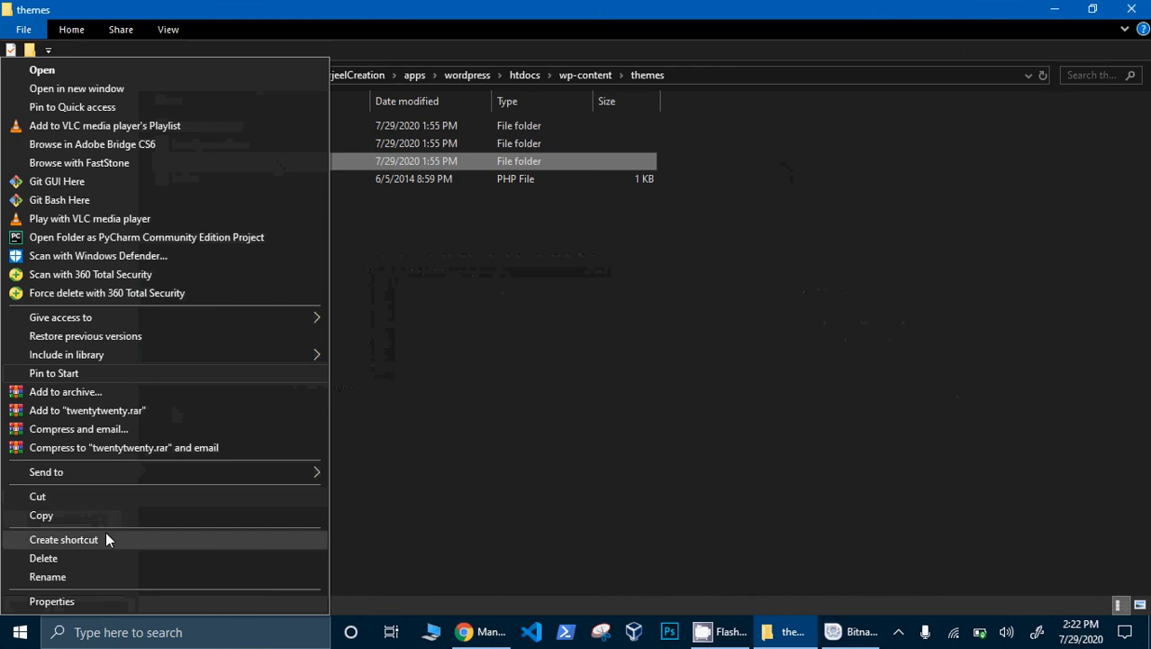
{"action": "left_click", "coordinate": [97, 556]}
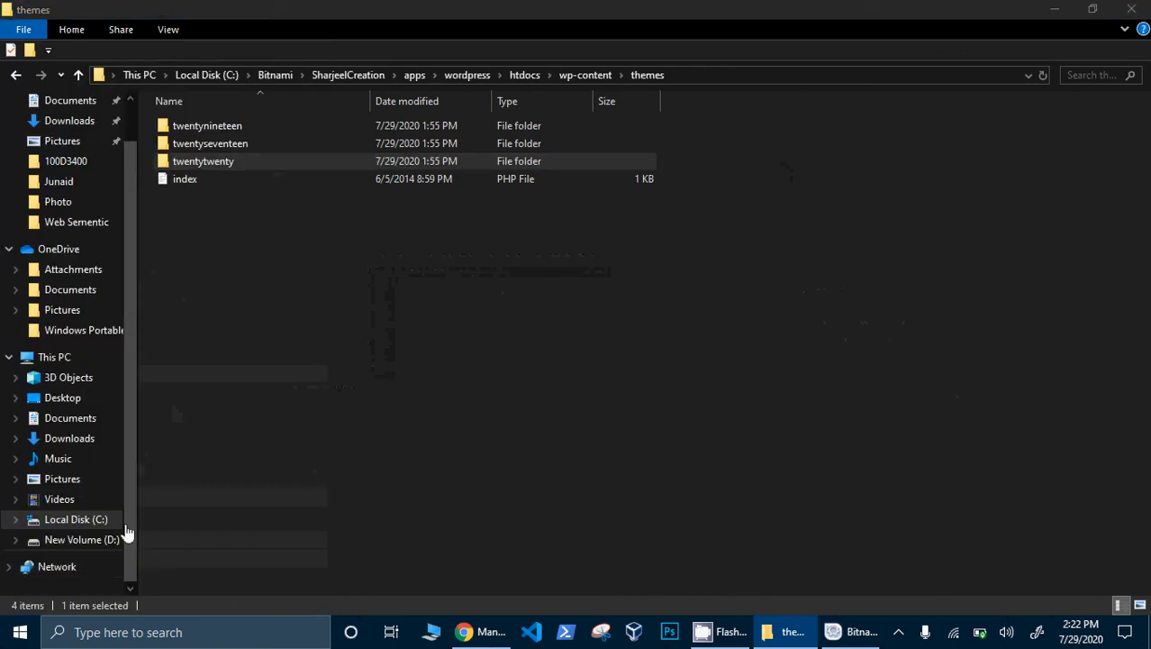
{"action": "key", "text": "alt+Tab"}
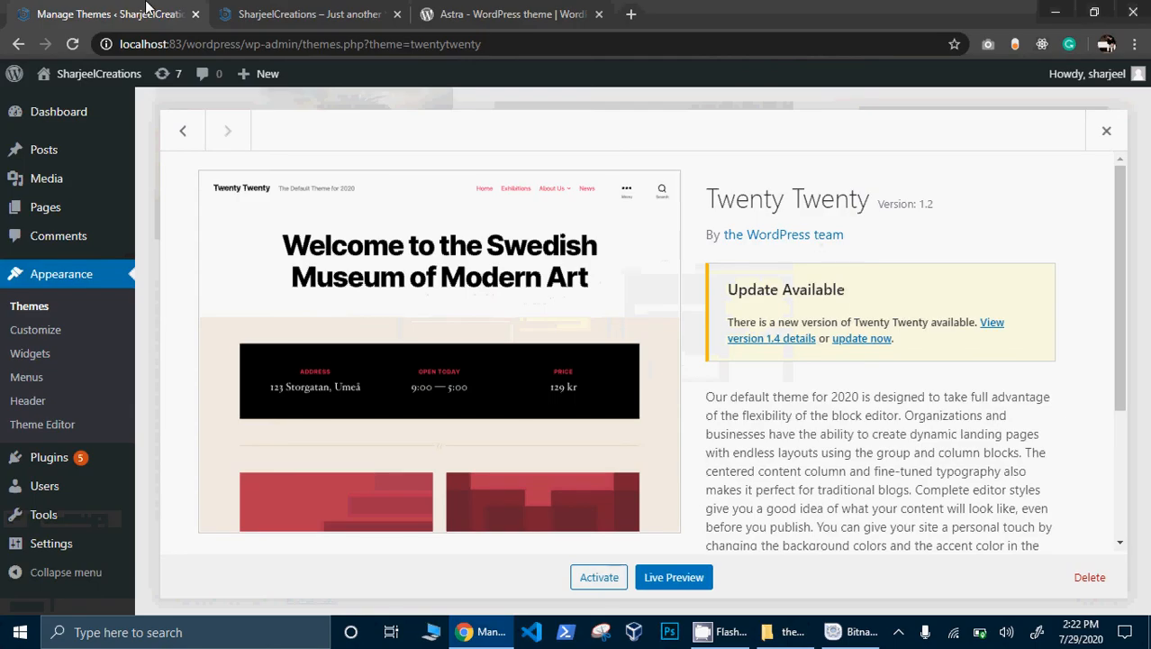
{"action": "left_click", "coordinate": [73, 44]}
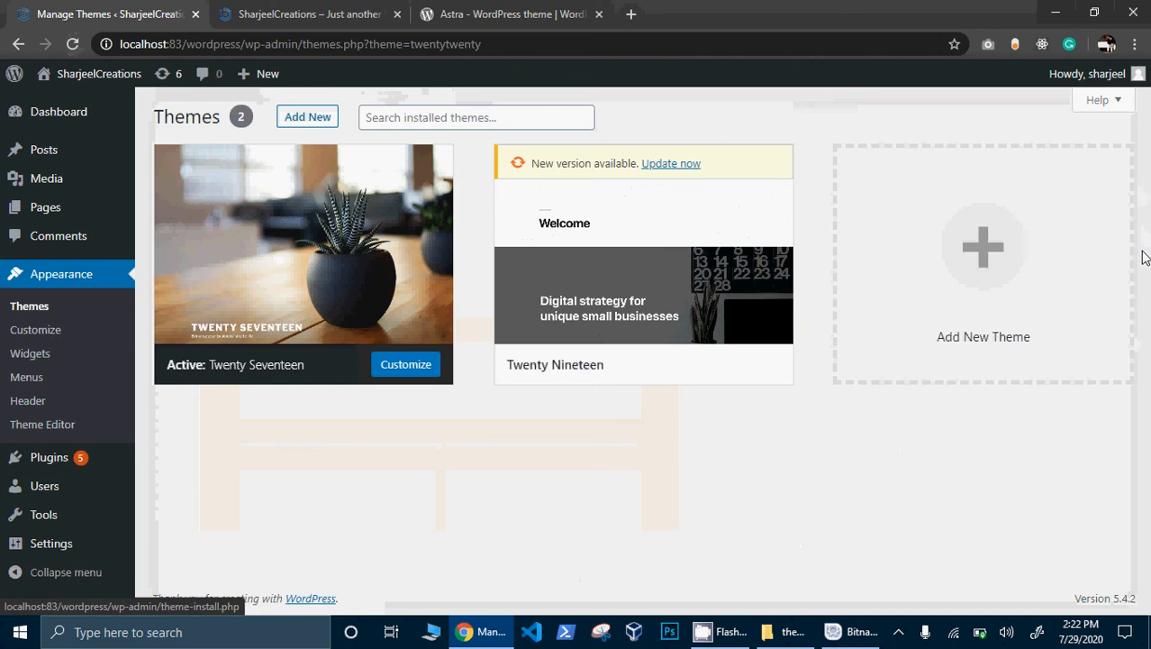
- Delete the Twenty Nineteen theme from its details in WordPress, and open the Add Themes page
{"action": "left_click", "coordinate": [748, 214]}
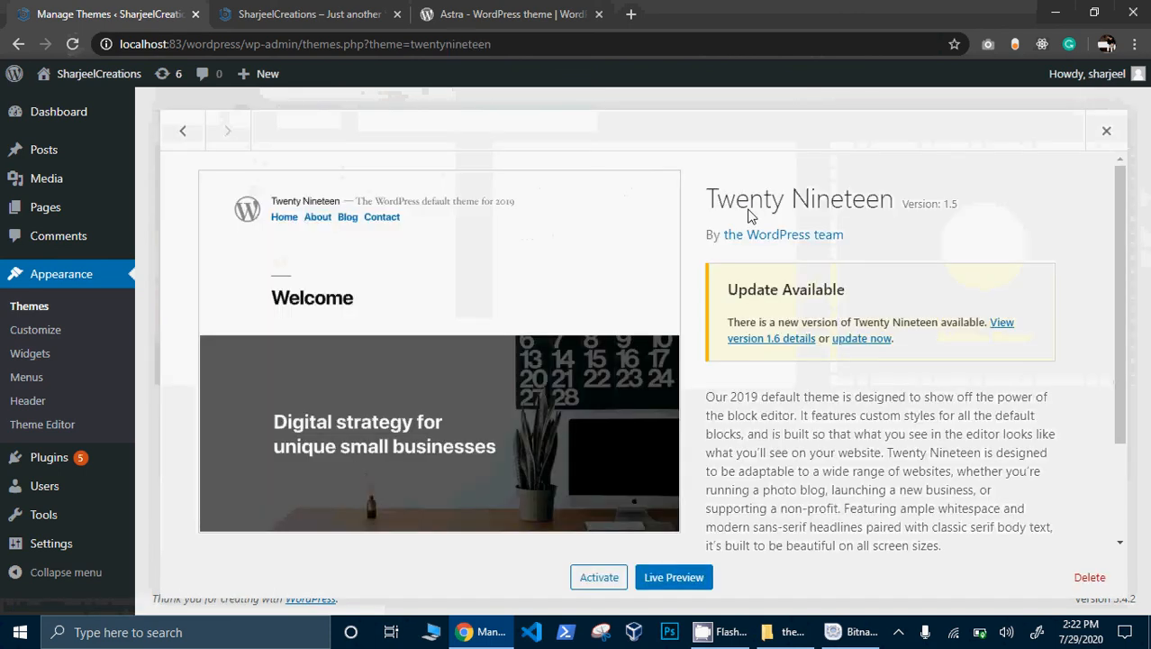
{"action": "left_click", "coordinate": [1093, 578]}
{"action": "left_click", "coordinate": [655, 173]}
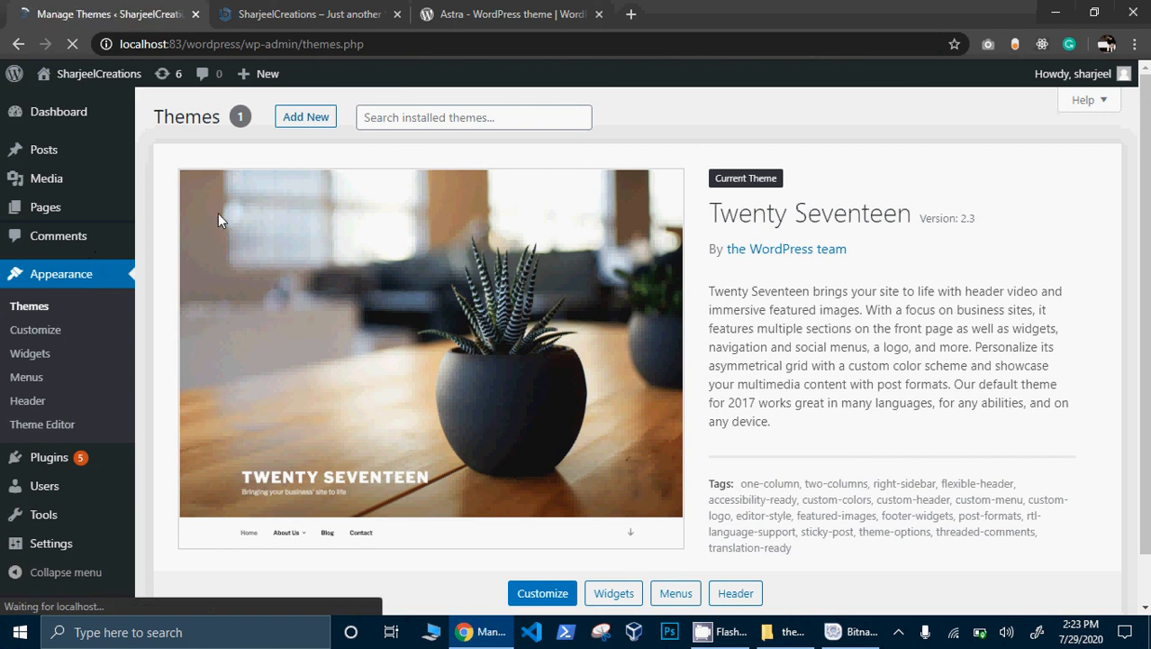
{"action": "left_click", "coordinate": [306, 117]}
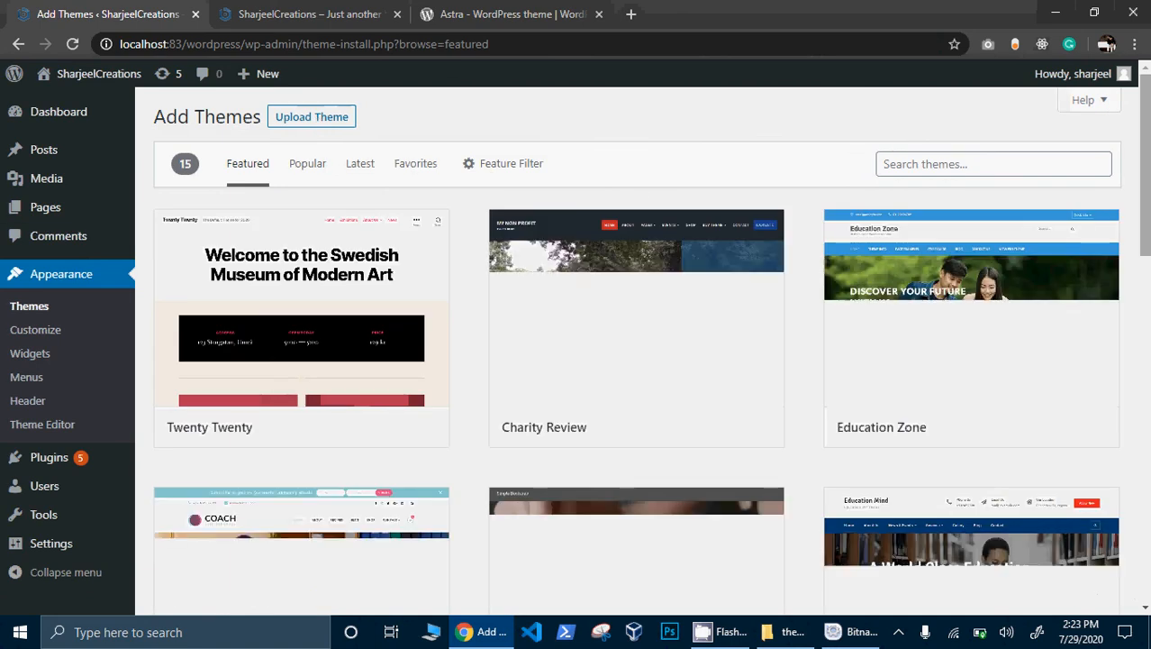
- Change the Astra page's address to wordpress.org/themes/ and look over the popular themes in the directory
{"action": "left_click", "coordinate": [491, 14]}
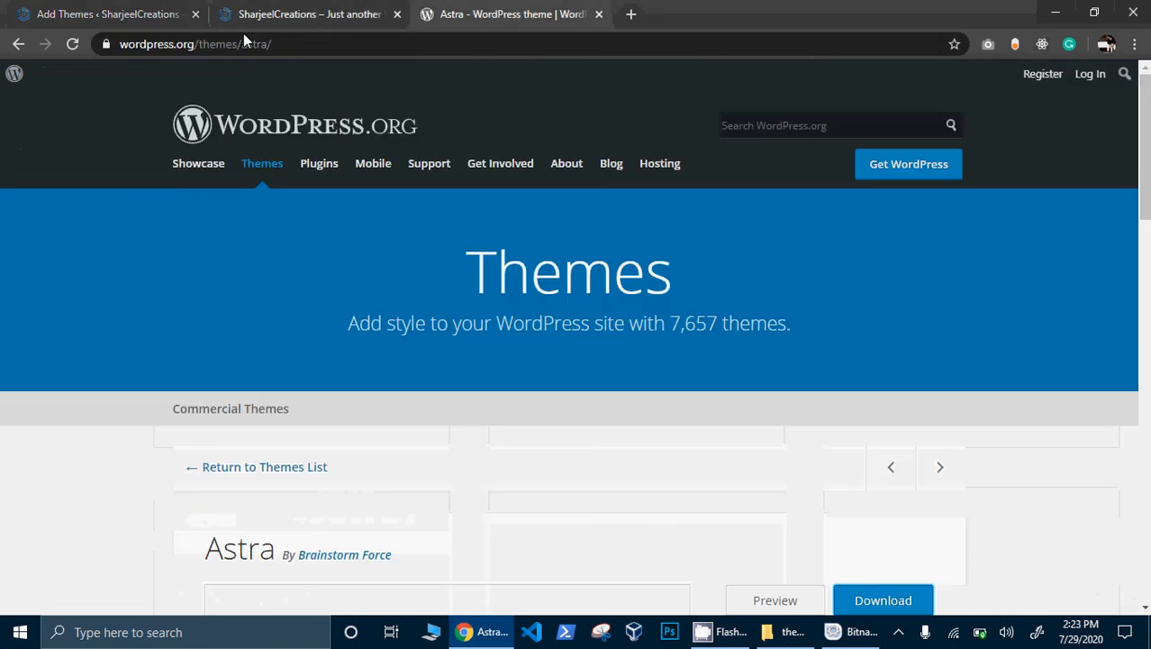
{"action": "left_click", "coordinate": [314, 40]}
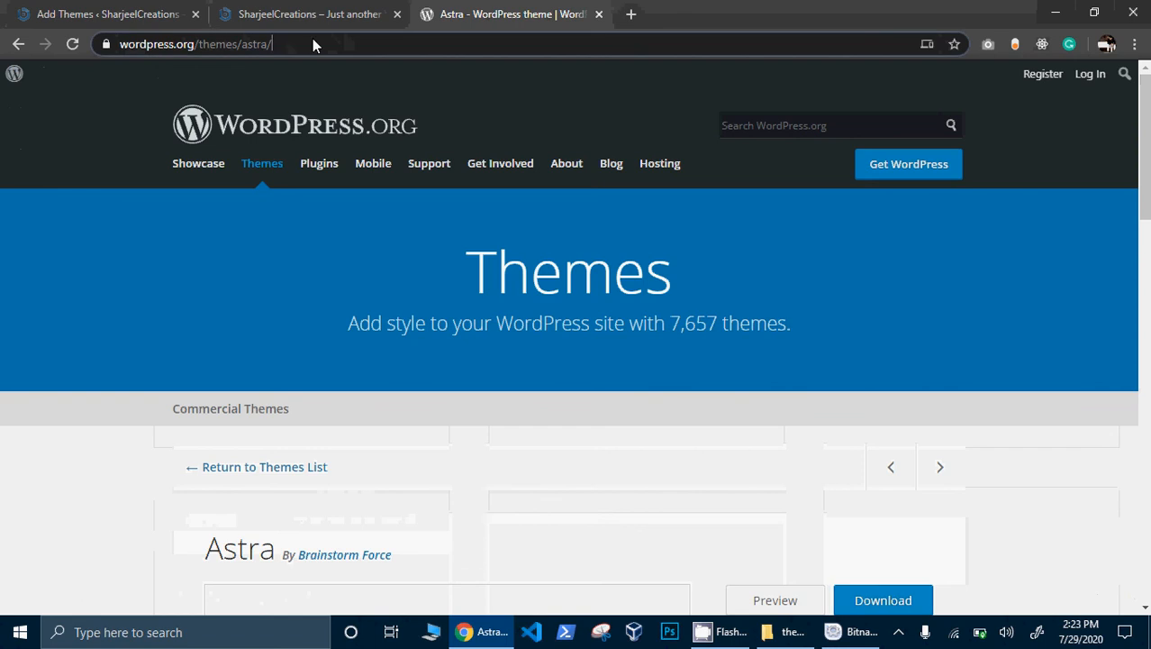
{"action": "left_click_drag", "start_coordinate": [251, 38], "coordinate": [242, 38]}
{"action": "key", "text": "BackSpace"}
{"action": "key", "text": "BackSpace"}
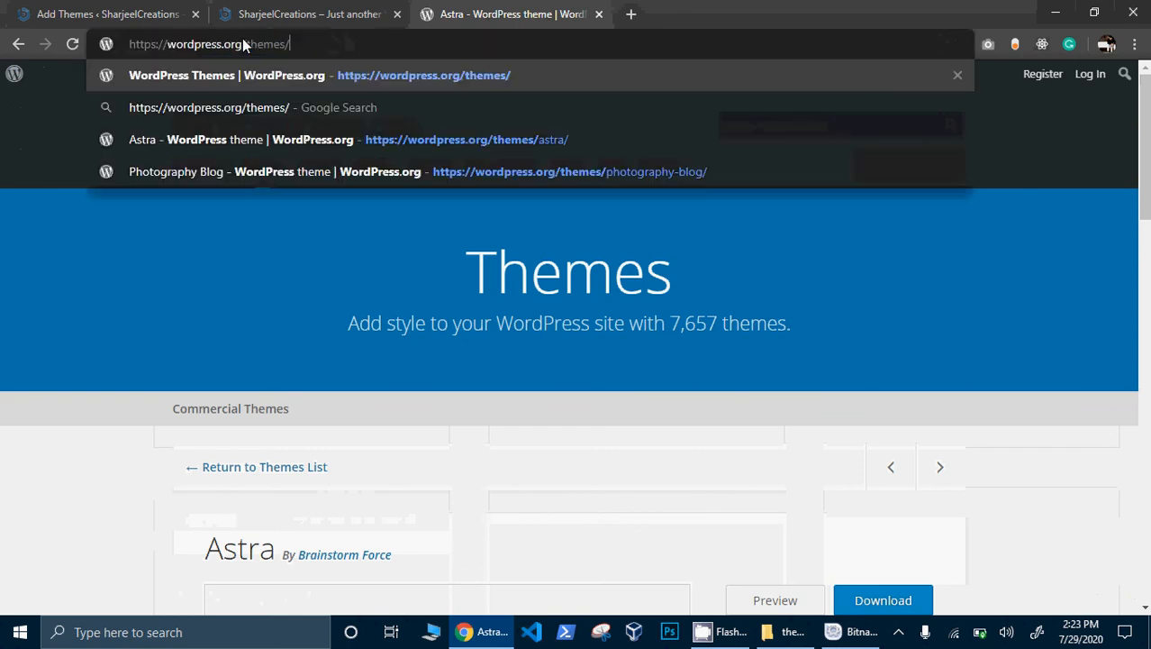
{"action": "key", "text": "Return"}
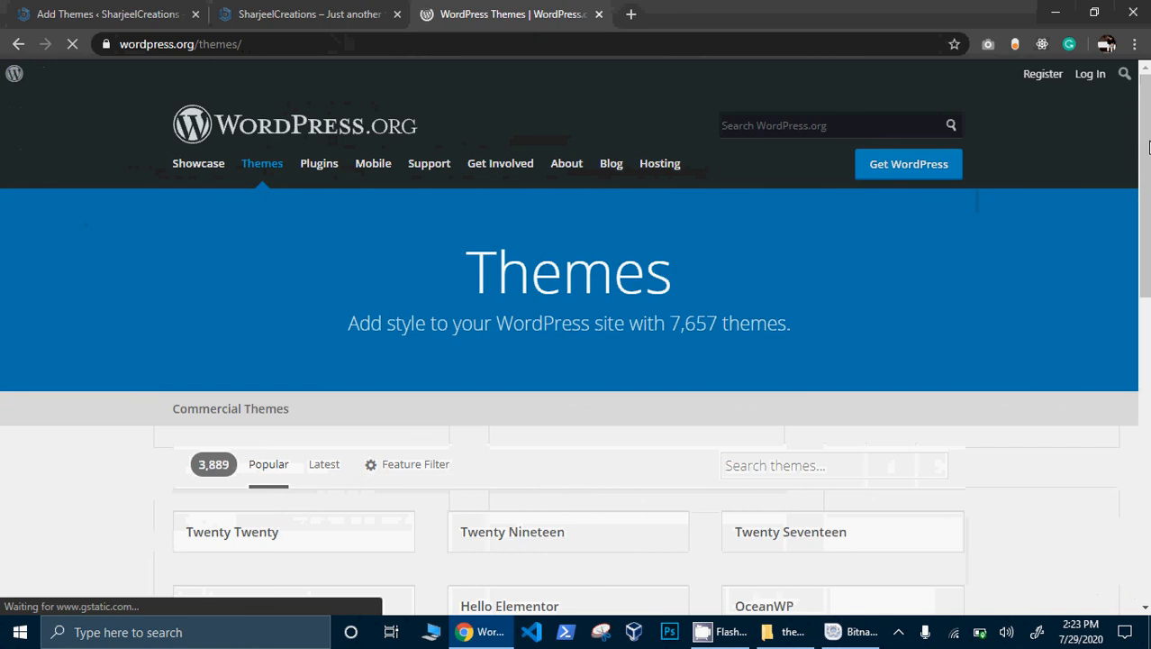
{"action": "left_click_drag", "start_coordinate": [1146, 149], "coordinate": [1137, 243]}
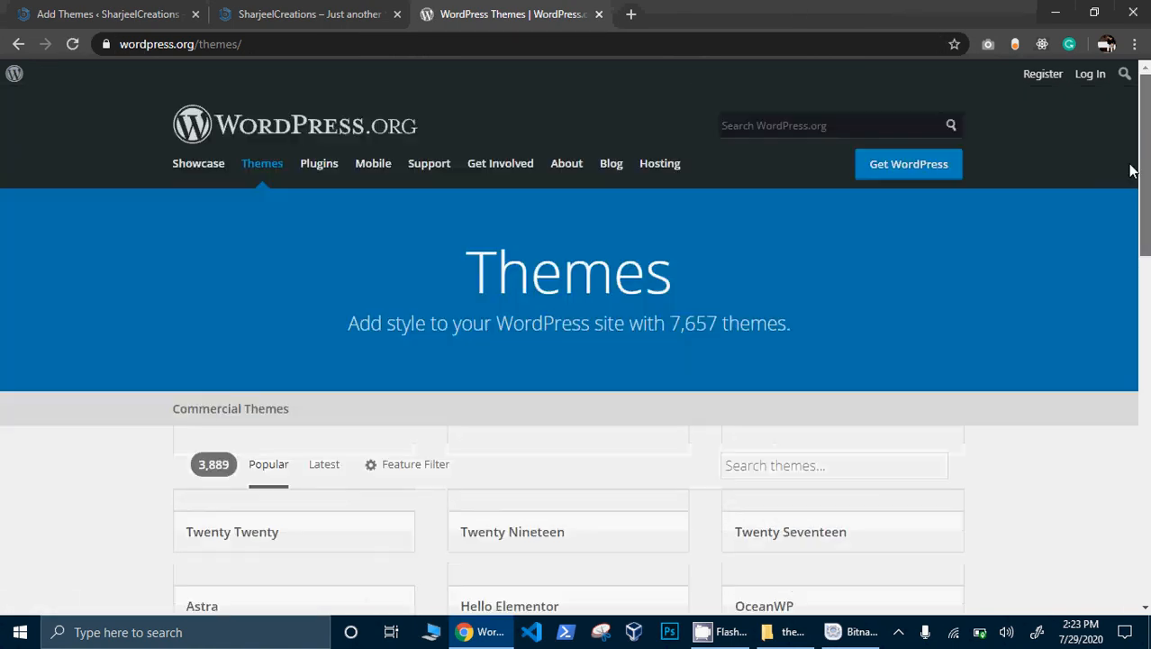
{"action": "left_click", "coordinate": [278, 470]}
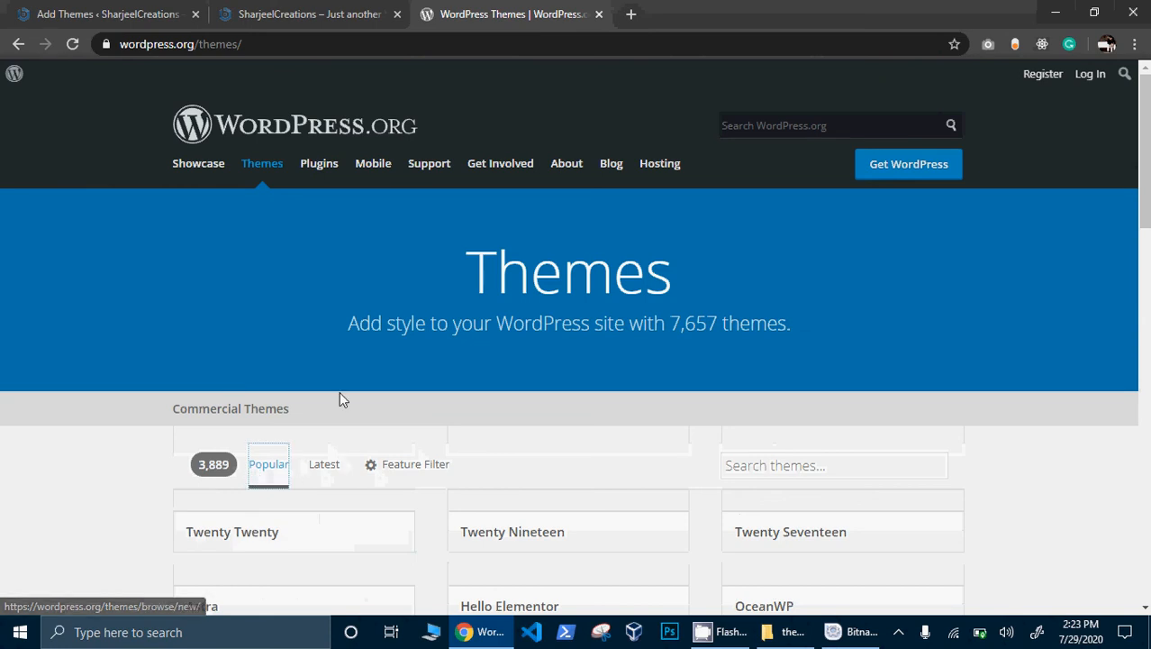
- Return to the site's Add Themes page and browse through the featured themes
{"action": "left_click", "coordinate": [256, 11]}
{"action": "left_click", "coordinate": [162, 13]}
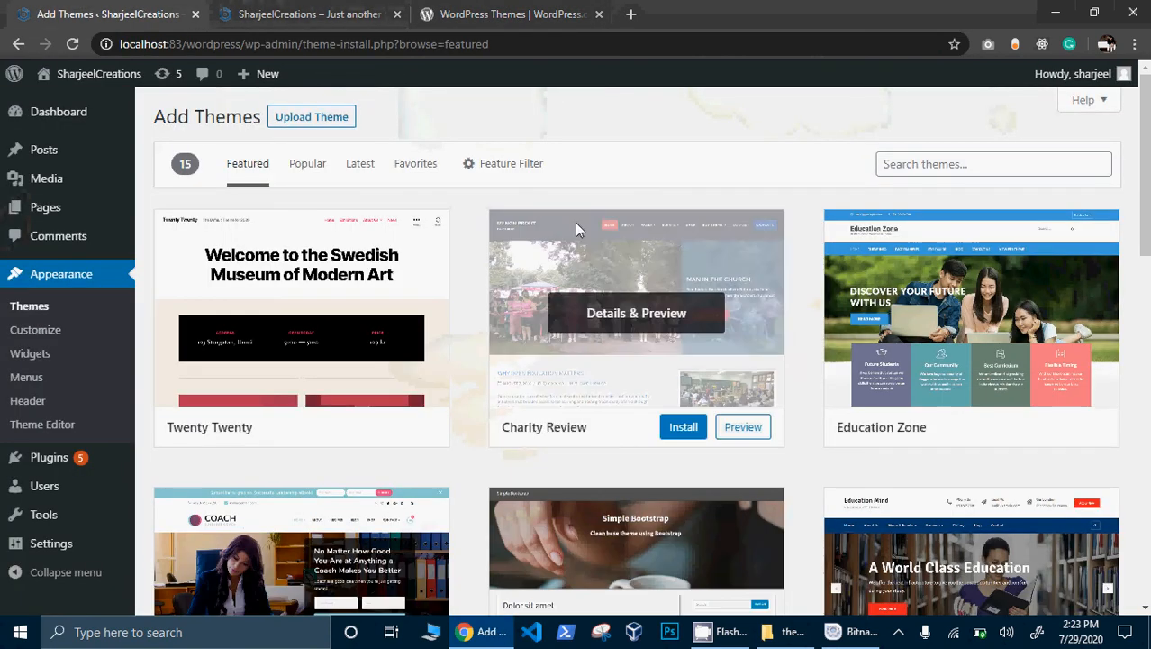
{"action": "scroll", "coordinate": [1136, 180], "scroll_direction": "down", "scroll_amount": 2}
{"action": "scroll", "coordinate": [651, 345], "scroll_direction": "down", "scroll_amount": 10}
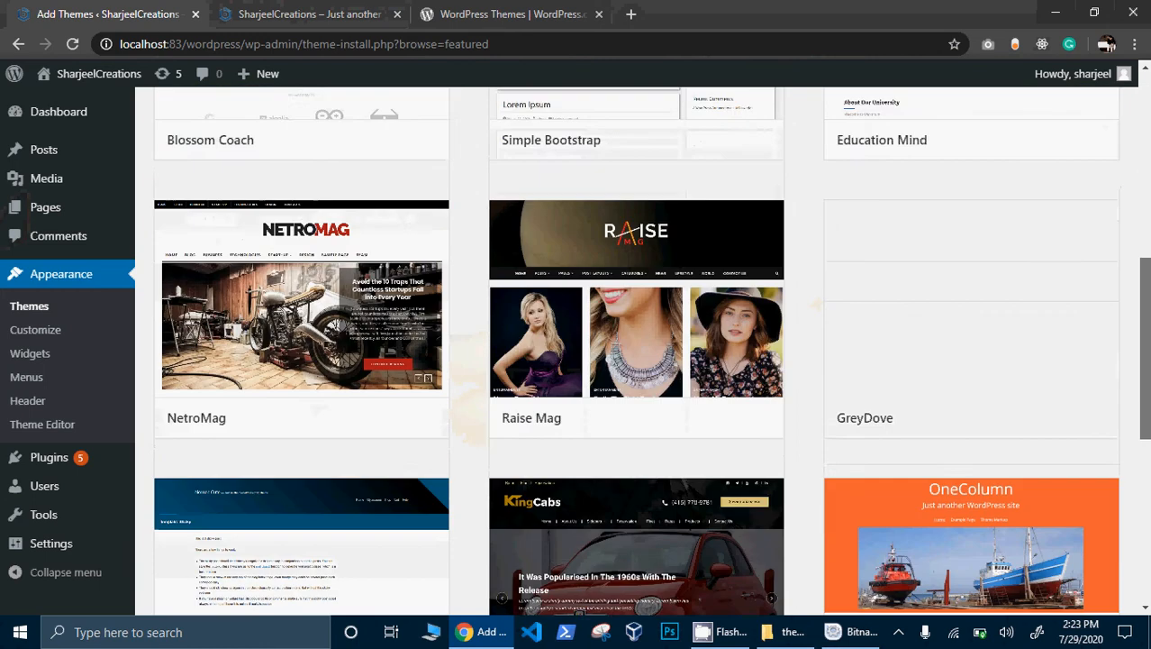
{"action": "scroll", "coordinate": [1123, 314], "scroll_direction": "up", "scroll_amount": 9}
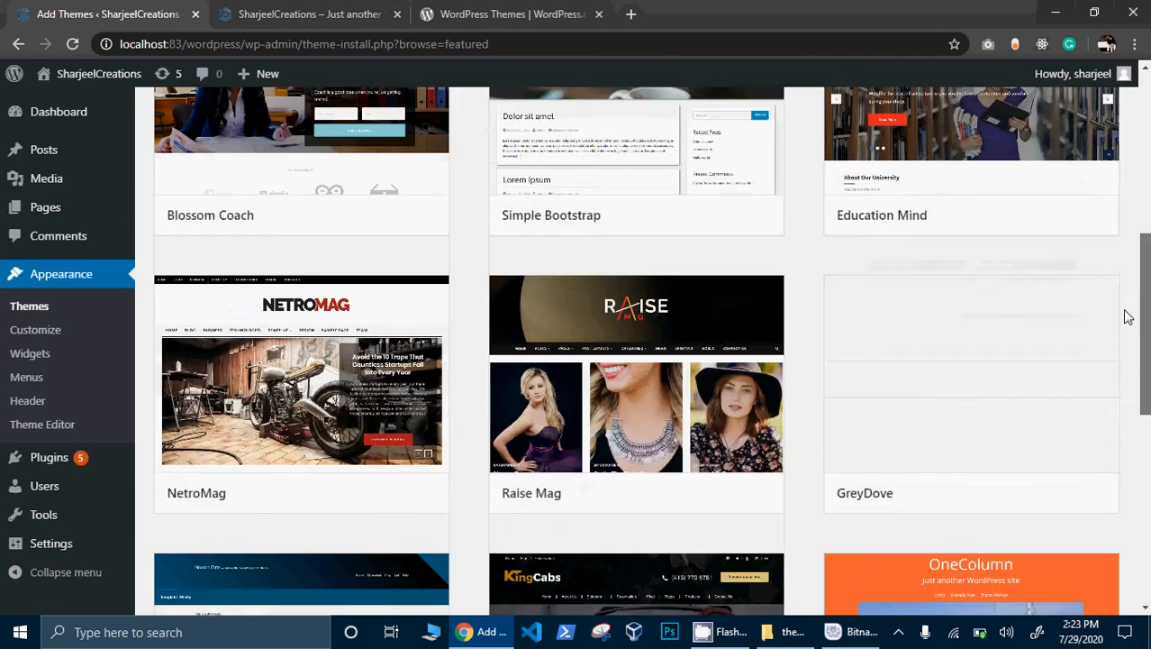
{"action": "scroll", "coordinate": [1108, 216], "scroll_direction": "up", "scroll_amount": 2}
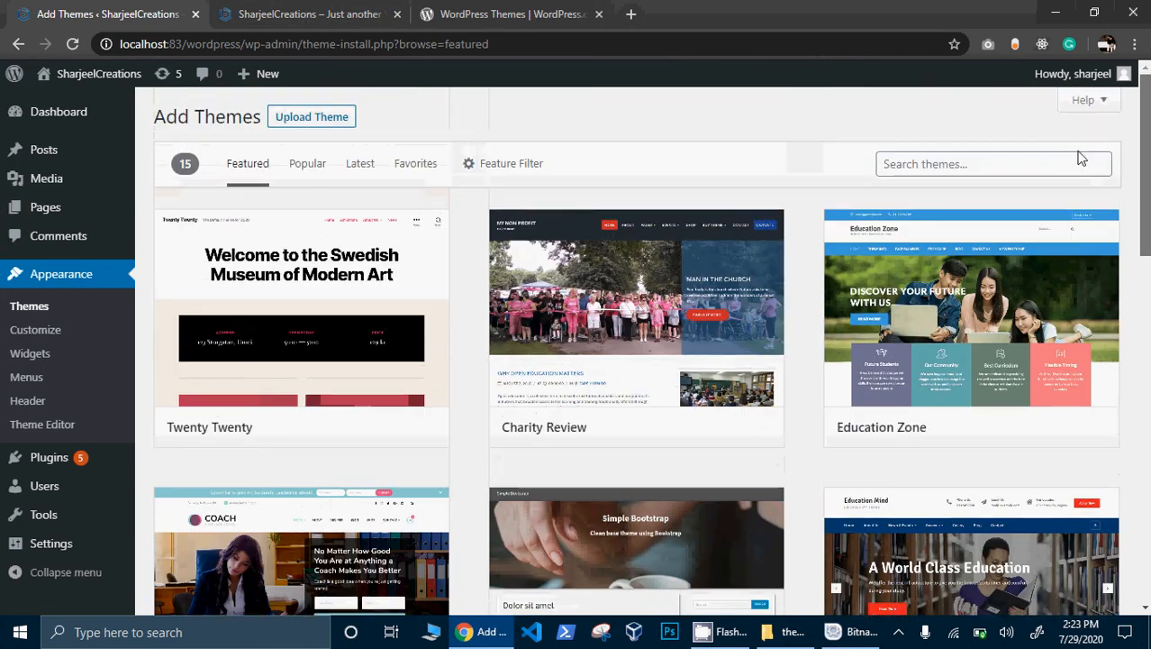
- Search the available themes on the Add Themes page for "photography"
{"action": "left_click", "coordinate": [924, 163]}
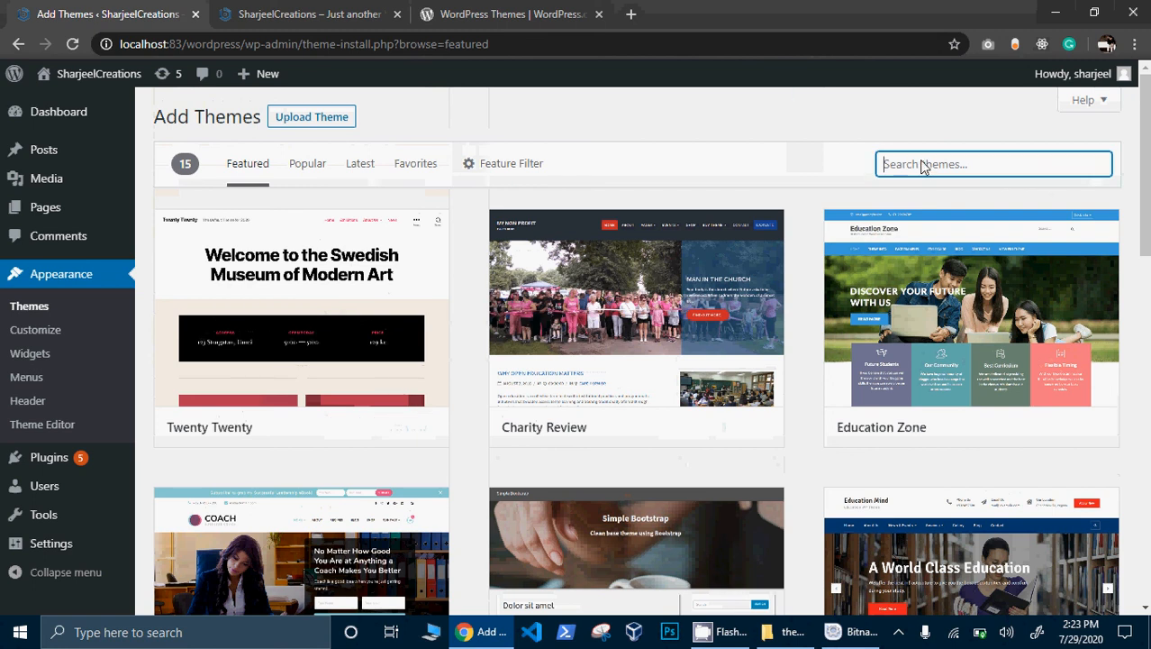
{"action": "type", "text": "photogra"}
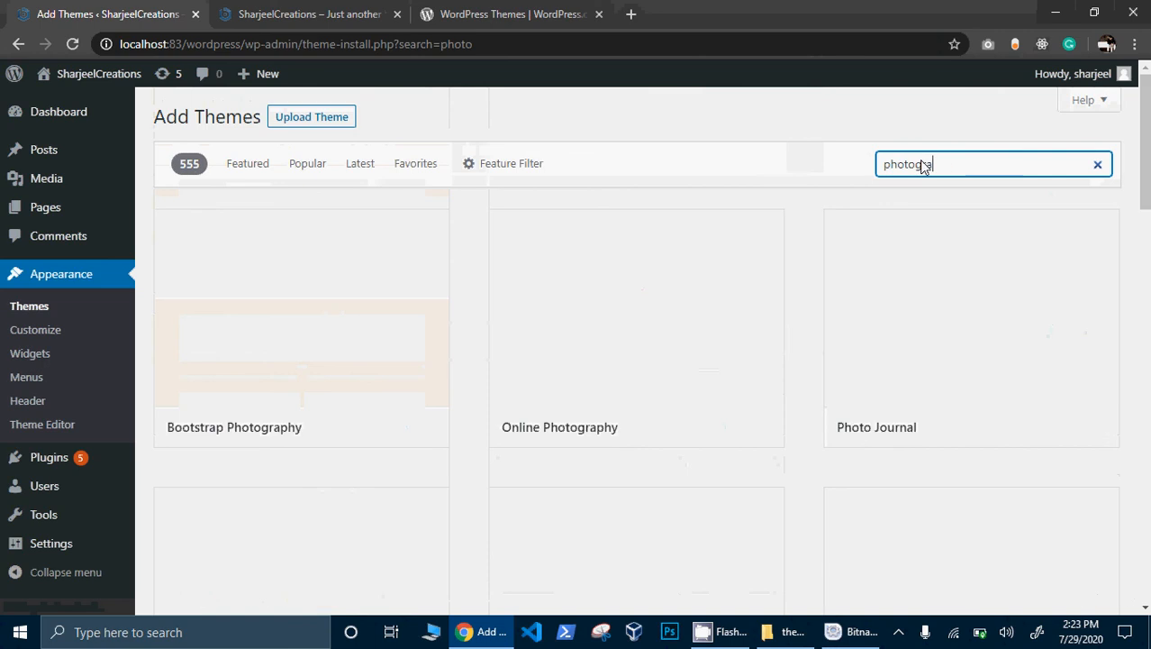
{"action": "type", "text": "phy"}
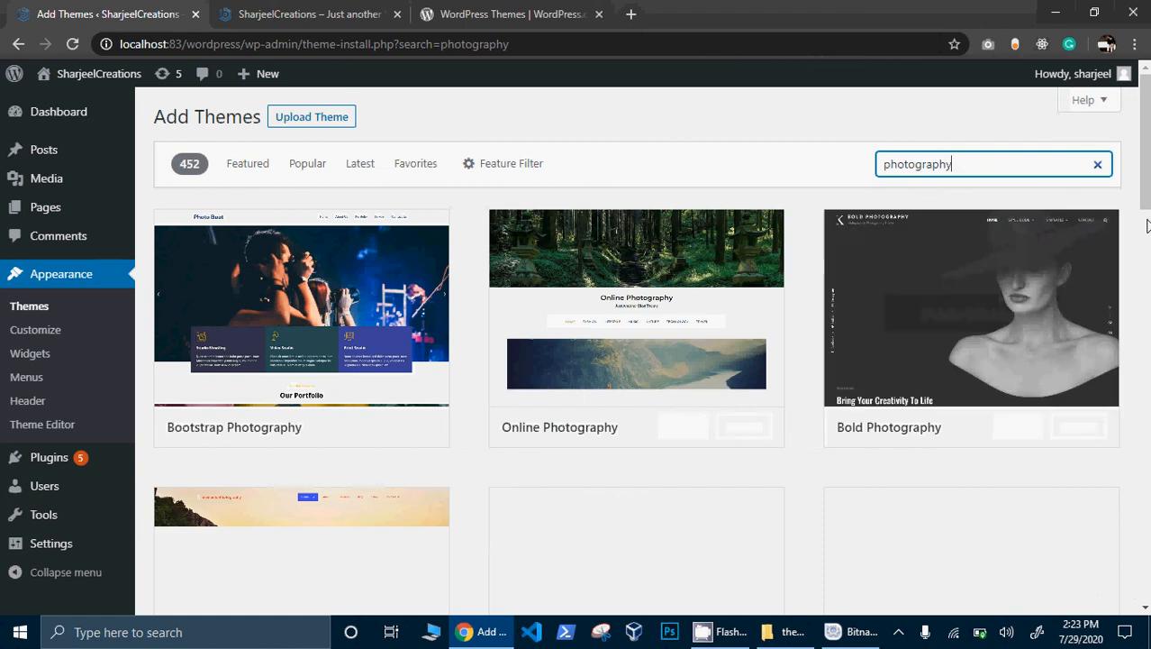
- Open the preview of the Multipurpose Photography theme, then go back to the photography search results
{"action": "left_click_drag", "start_coordinate": [1148, 174], "coordinate": [1149, 214]}
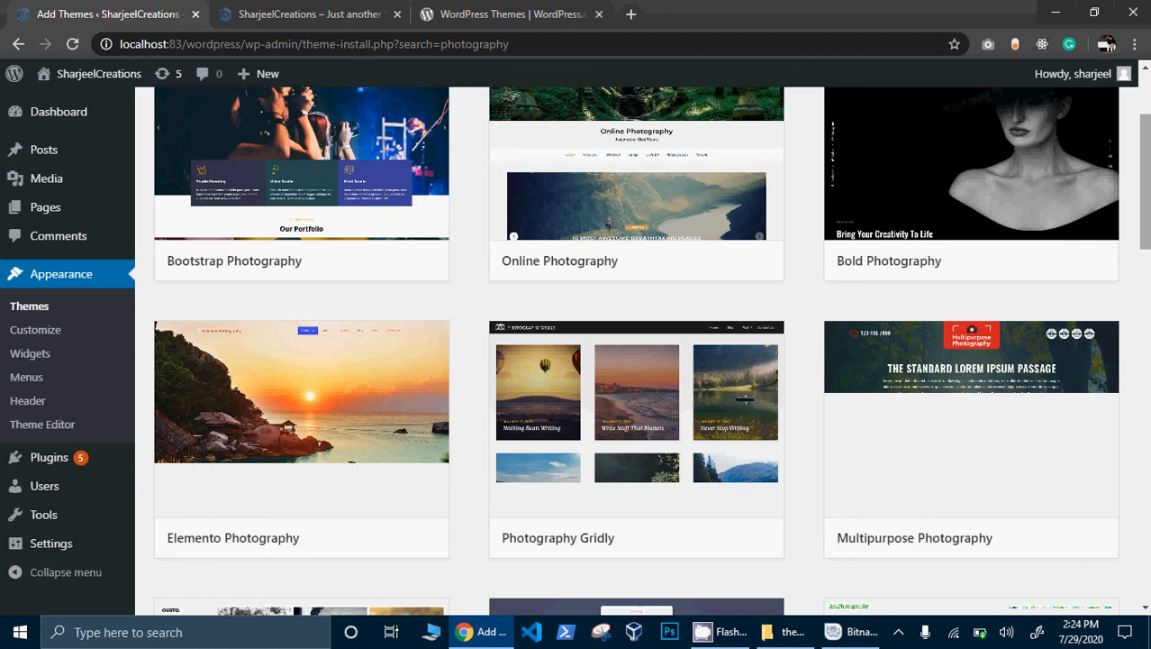
{"action": "scroll", "coordinate": [971, 243], "scroll_direction": "down", "scroll_amount": 3}
{"action": "left_click", "coordinate": [971, 244]}
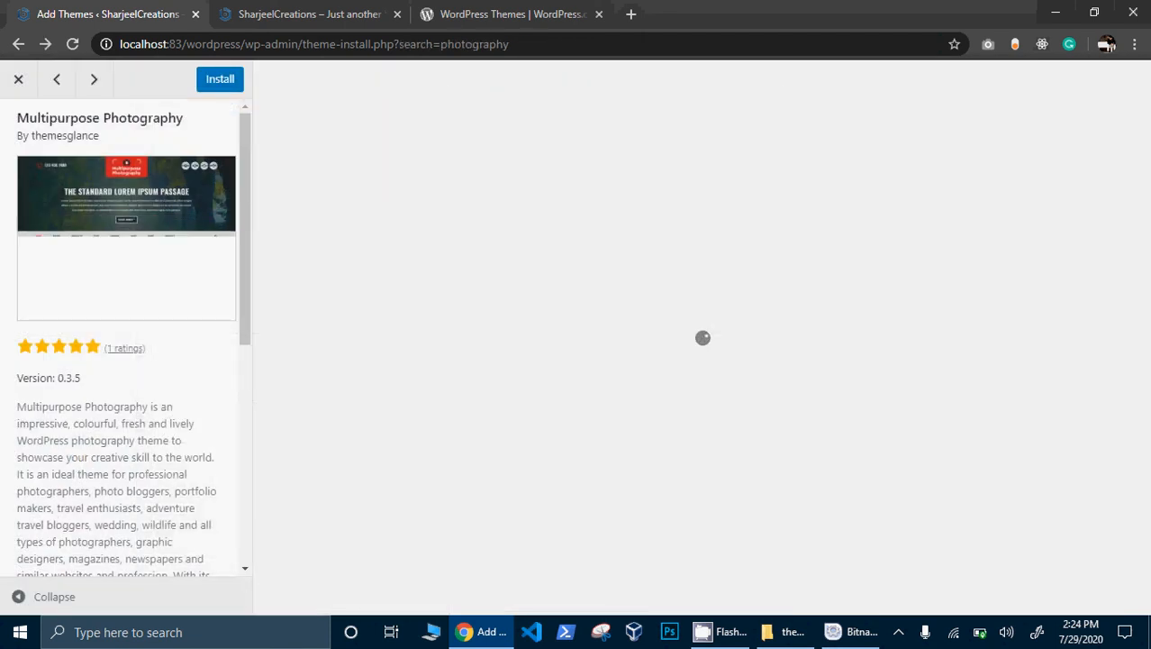
{"action": "left_click", "coordinate": [11, 56]}
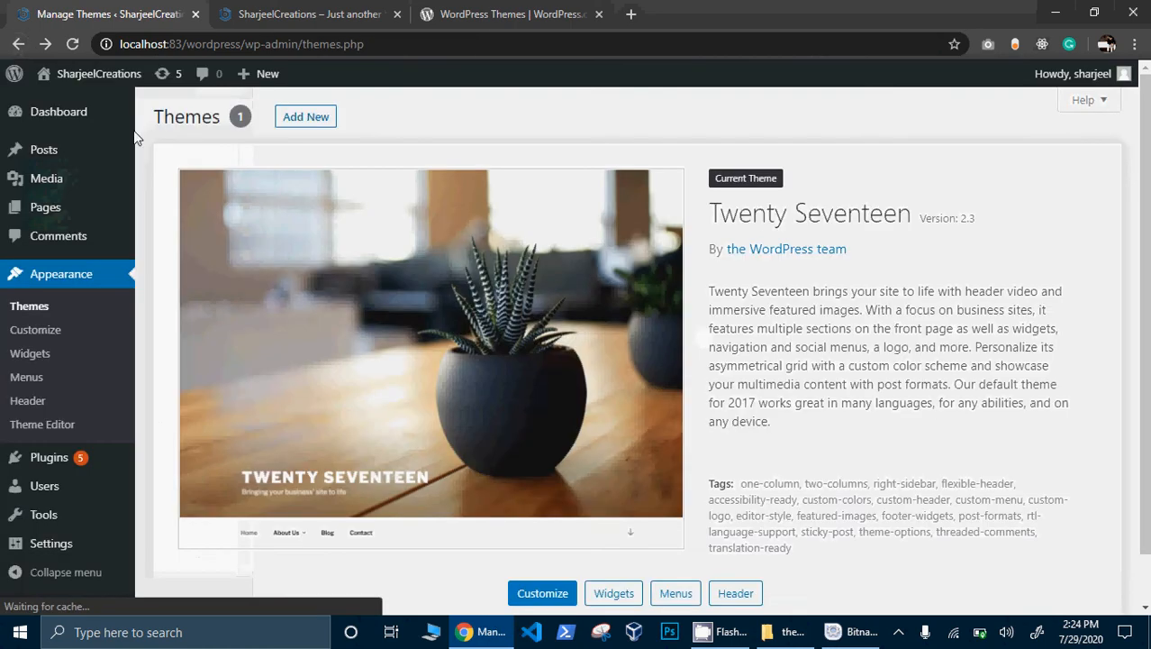
{"action": "left_click", "coordinate": [55, 50]}
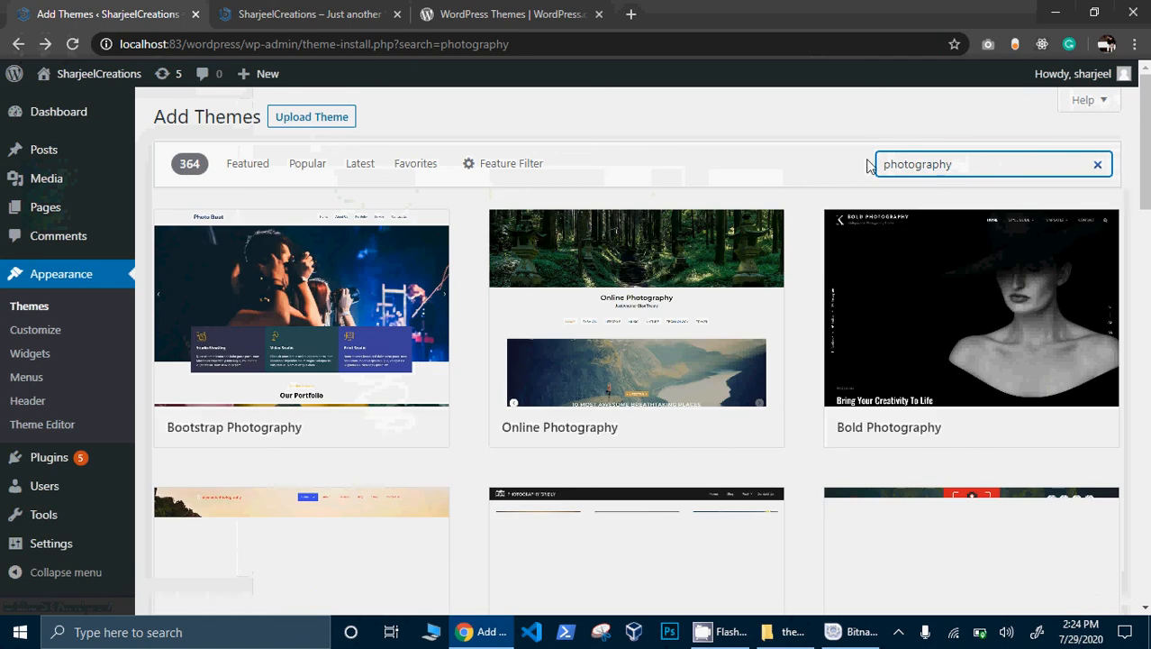
- Browse the photography search results and open the preview of the Infinite Photography theme
{"action": "scroll", "coordinate": [1114, 177], "scroll_direction": "down", "scroll_amount": 5}
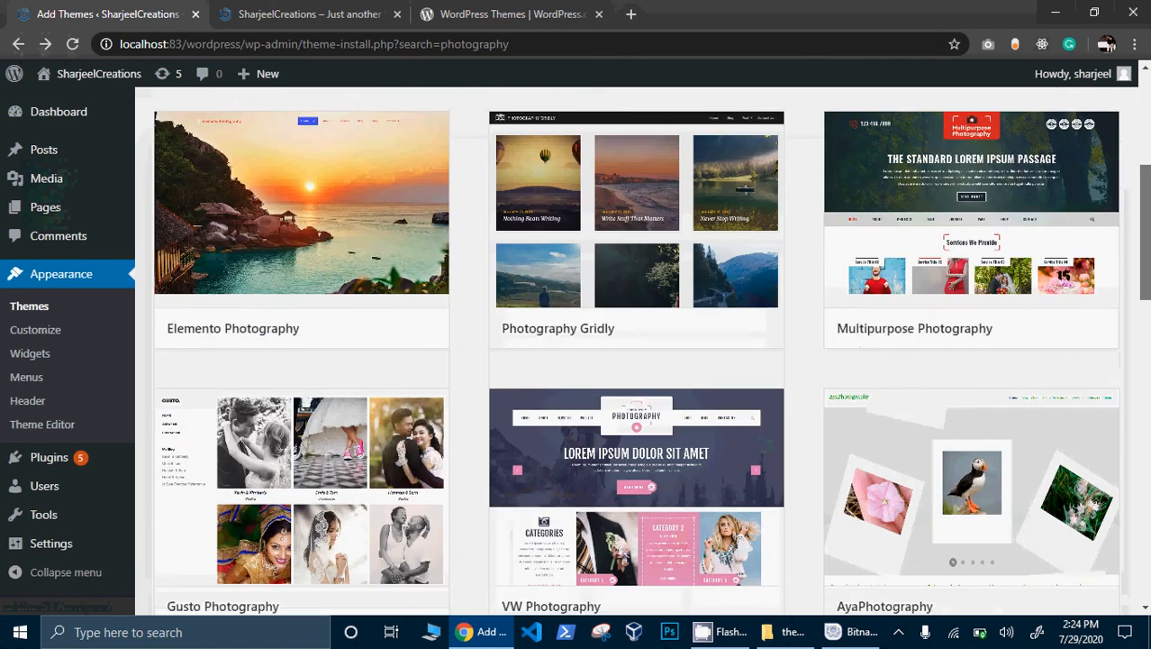
{"action": "scroll", "coordinate": [636, 352], "scroll_direction": "down", "scroll_amount": 3}
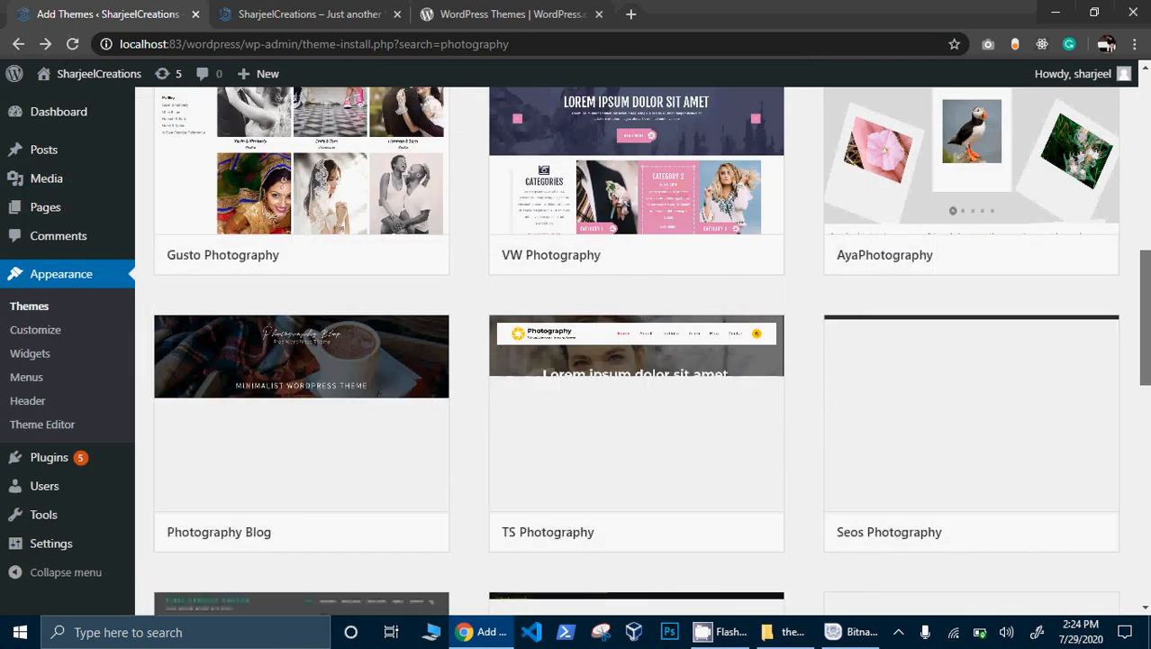
{"action": "scroll", "coordinate": [636, 351], "scroll_direction": "down", "scroll_amount": 3}
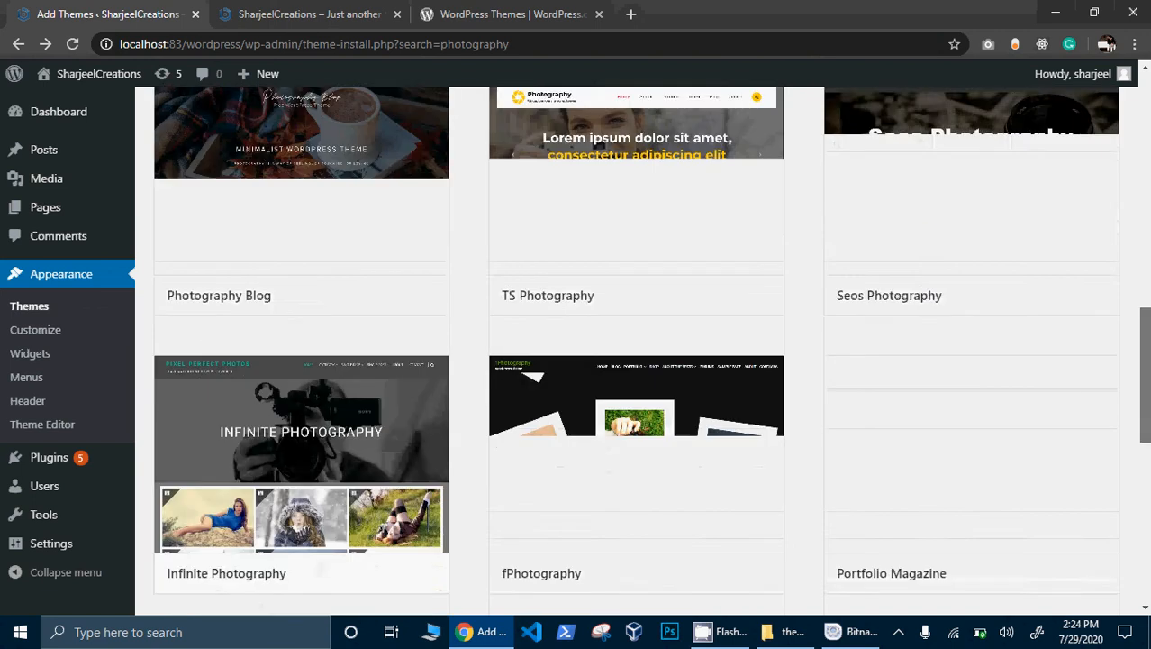
{"action": "scroll", "coordinate": [330, 380], "scroll_direction": "down", "scroll_amount": 1}
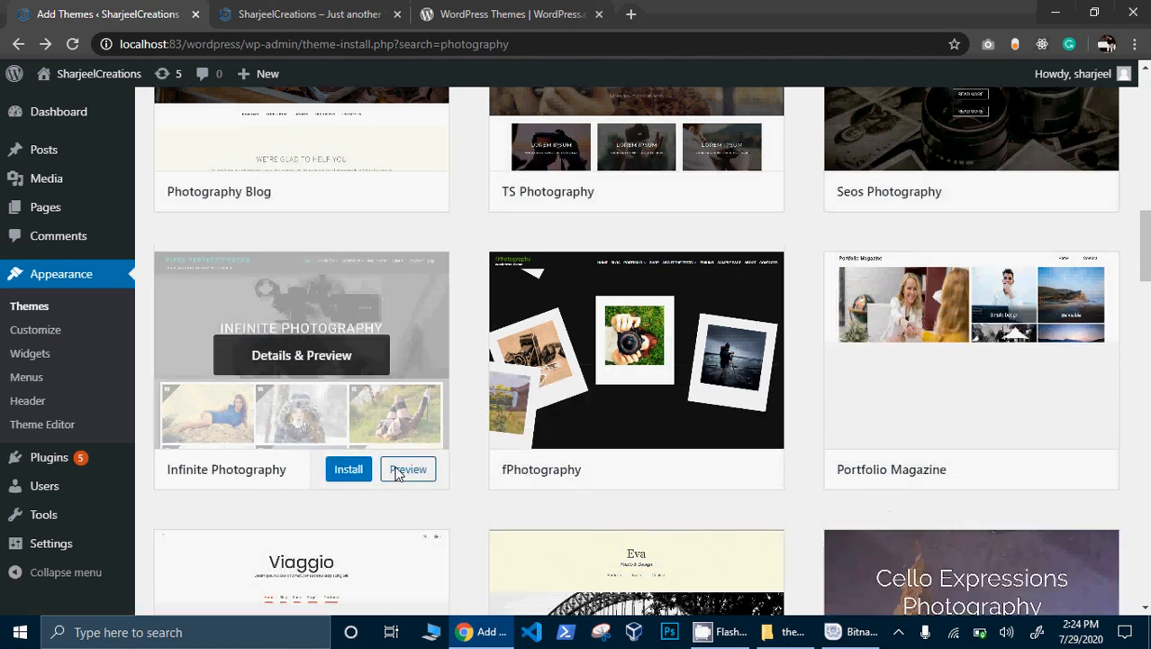
{"action": "right_click", "coordinate": [396, 469]}
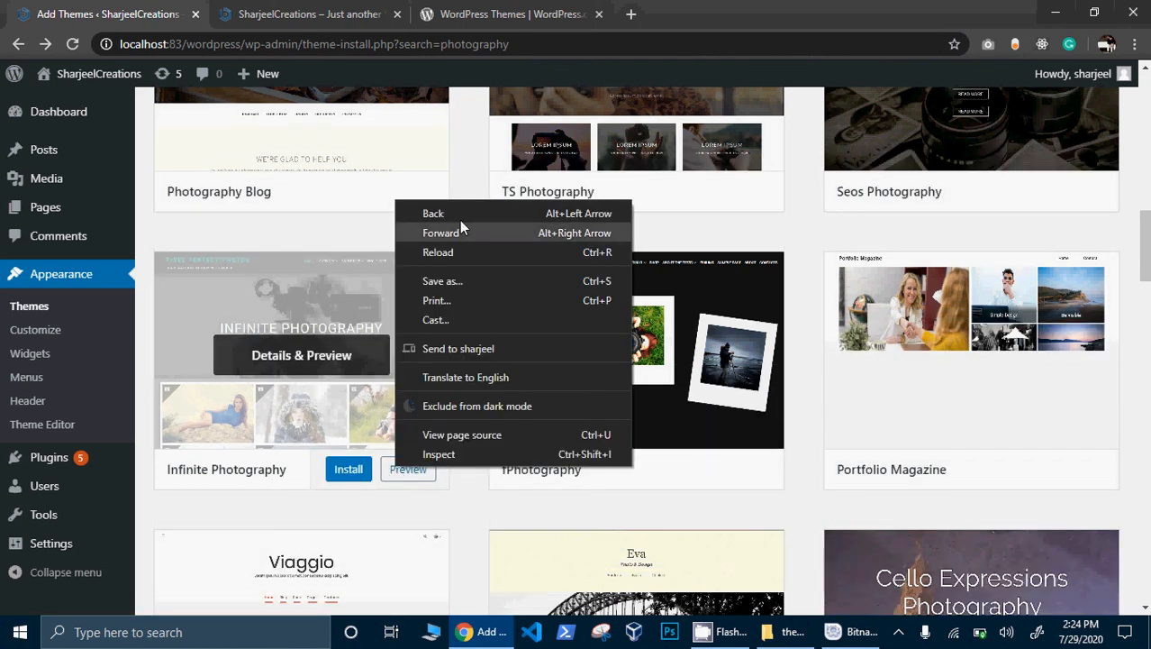
{"action": "left_click", "coordinate": [395, 474]}
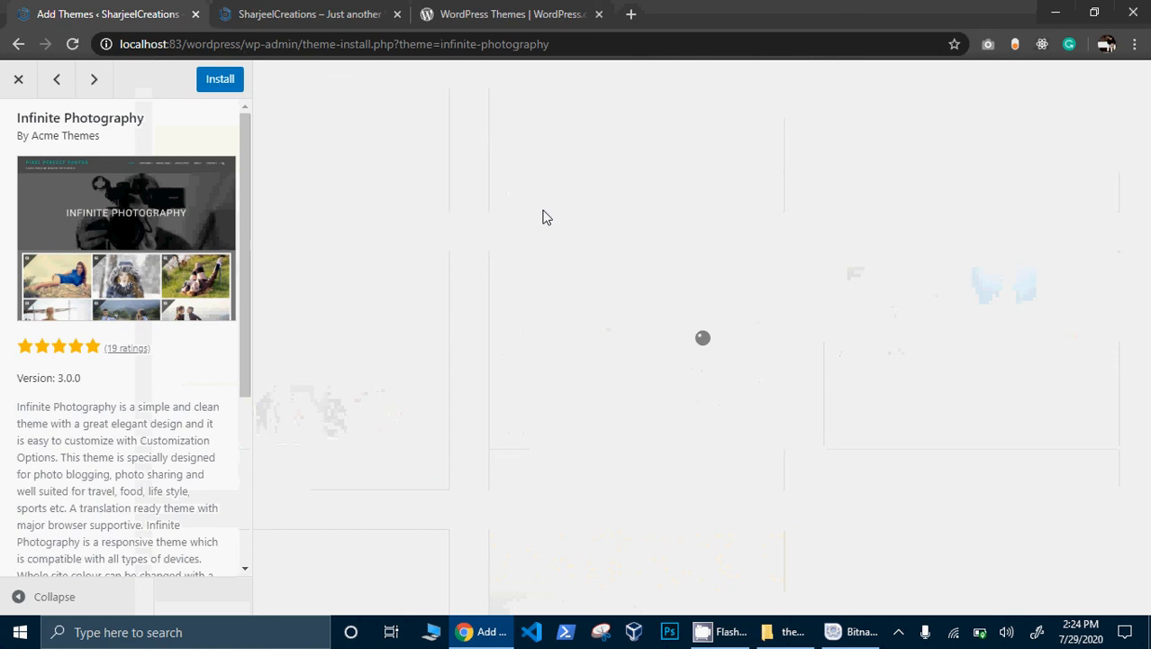
- Switch to the WordPress.org themes directory and look over its popular themes
{"action": "key", "text": "alt+Tab"}
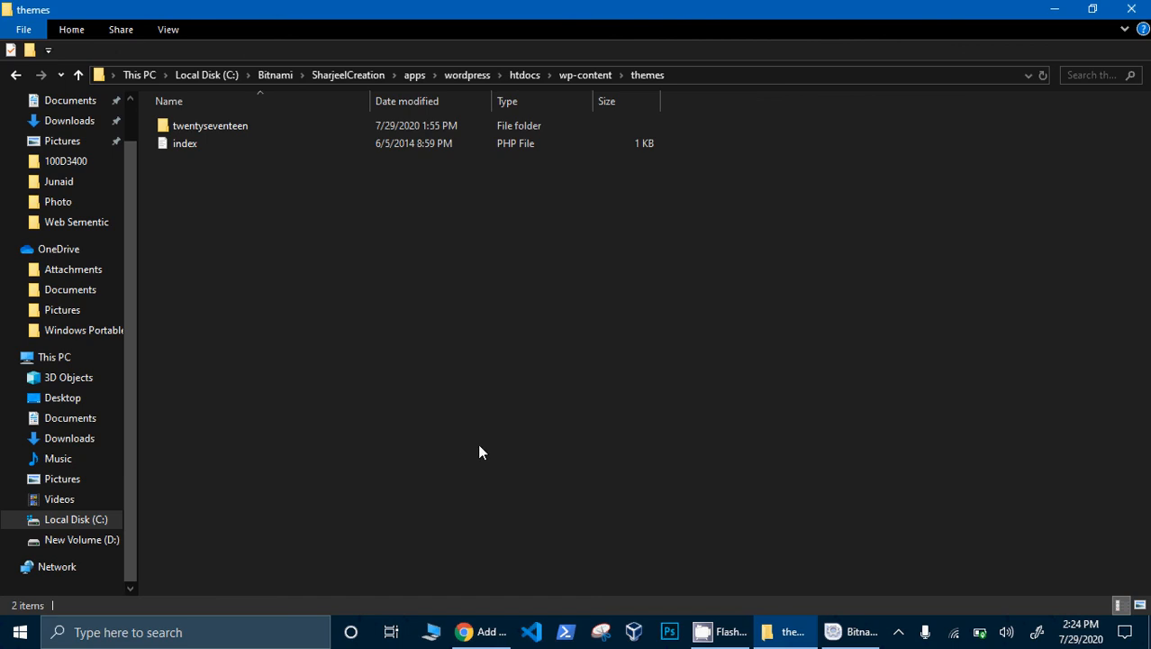
{"action": "key", "text": "alt+Tab"}
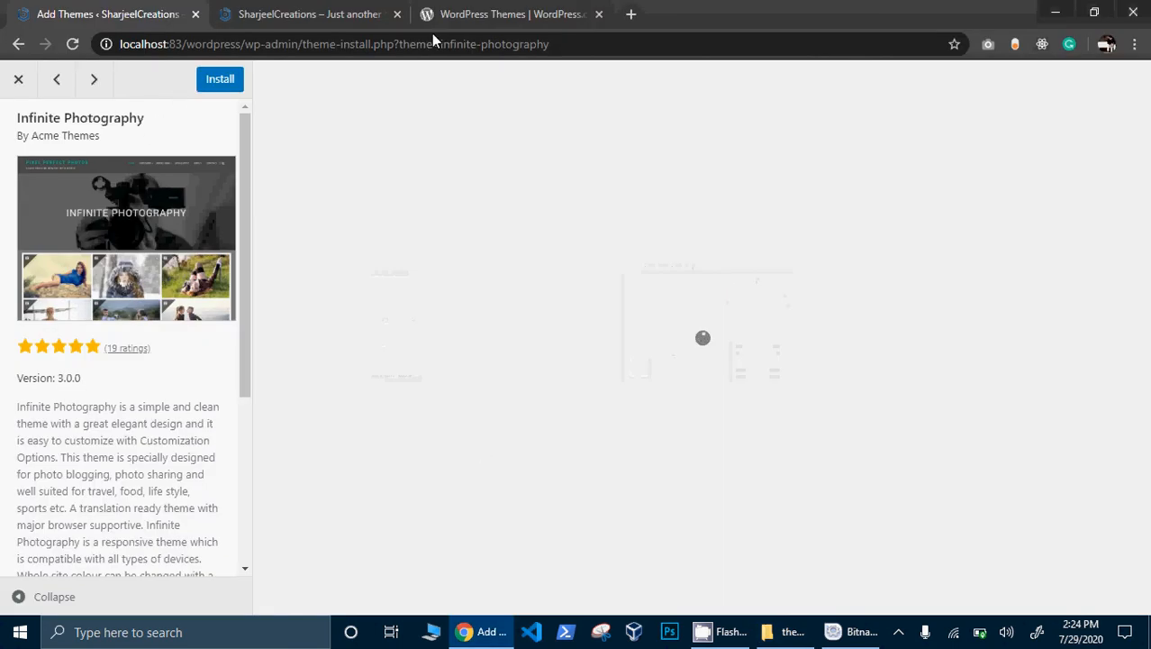
{"action": "left_click", "coordinate": [334, 9]}
{"action": "left_click", "coordinate": [472, 9]}
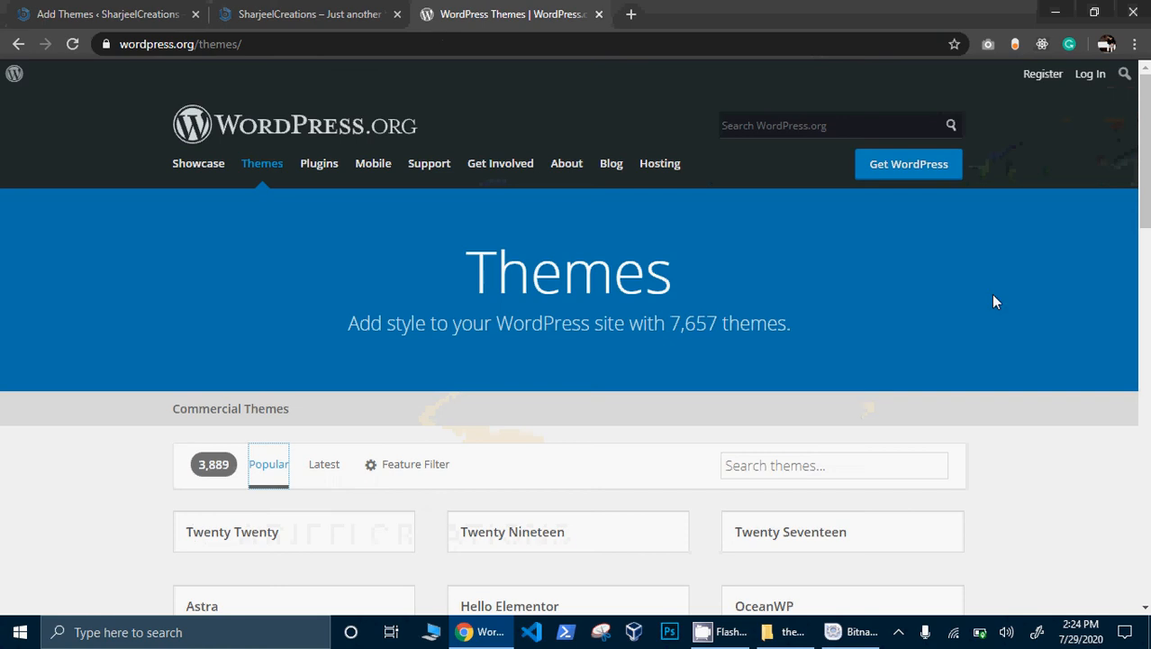
{"action": "scroll", "coordinate": [577, 351], "scroll_direction": "down", "scroll_amount": 5}
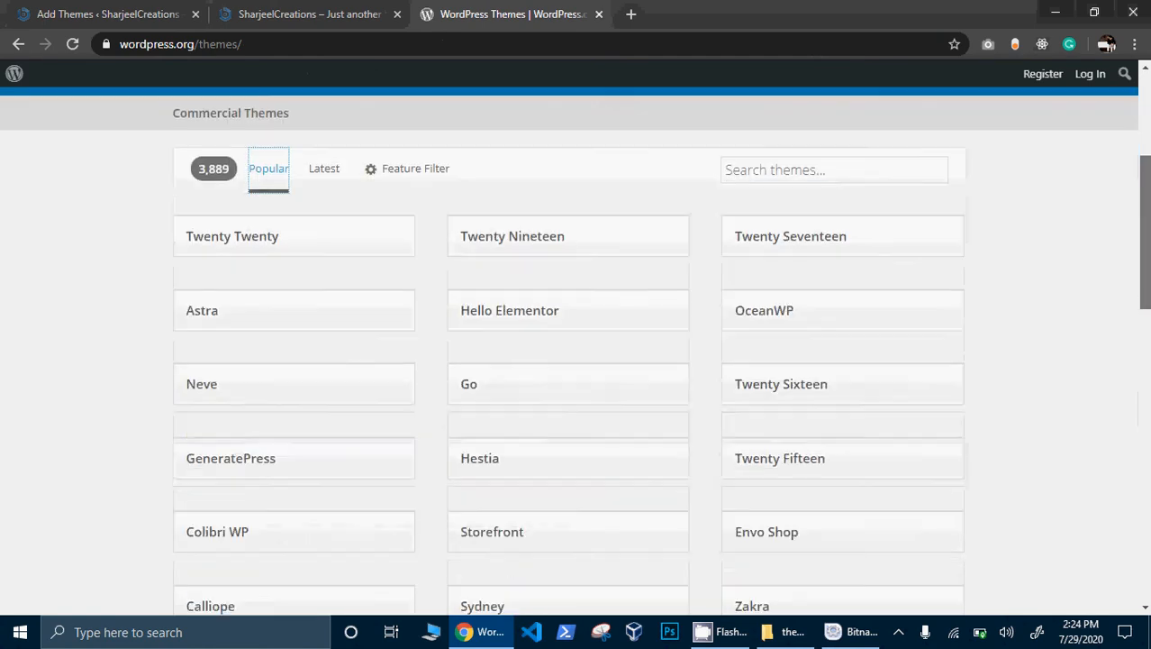
{"action": "scroll", "coordinate": [1065, 78], "scroll_direction": "up", "scroll_amount": 5}
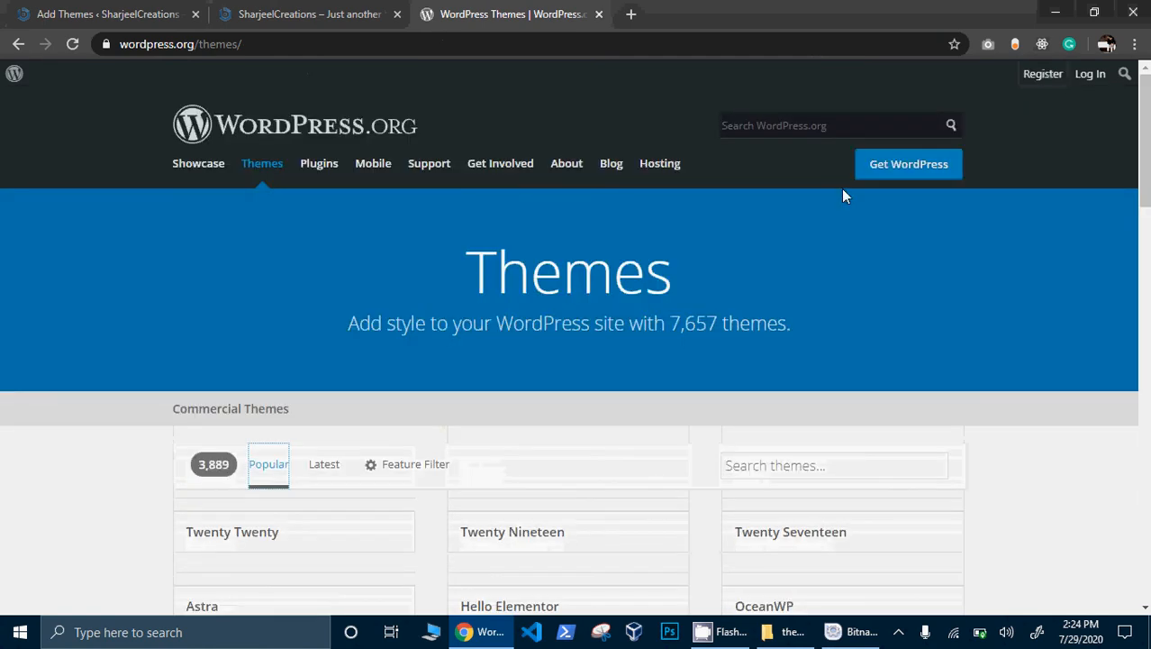
{"action": "left_click", "coordinate": [796, 134]}
{"action": "type", "text": "pho"}
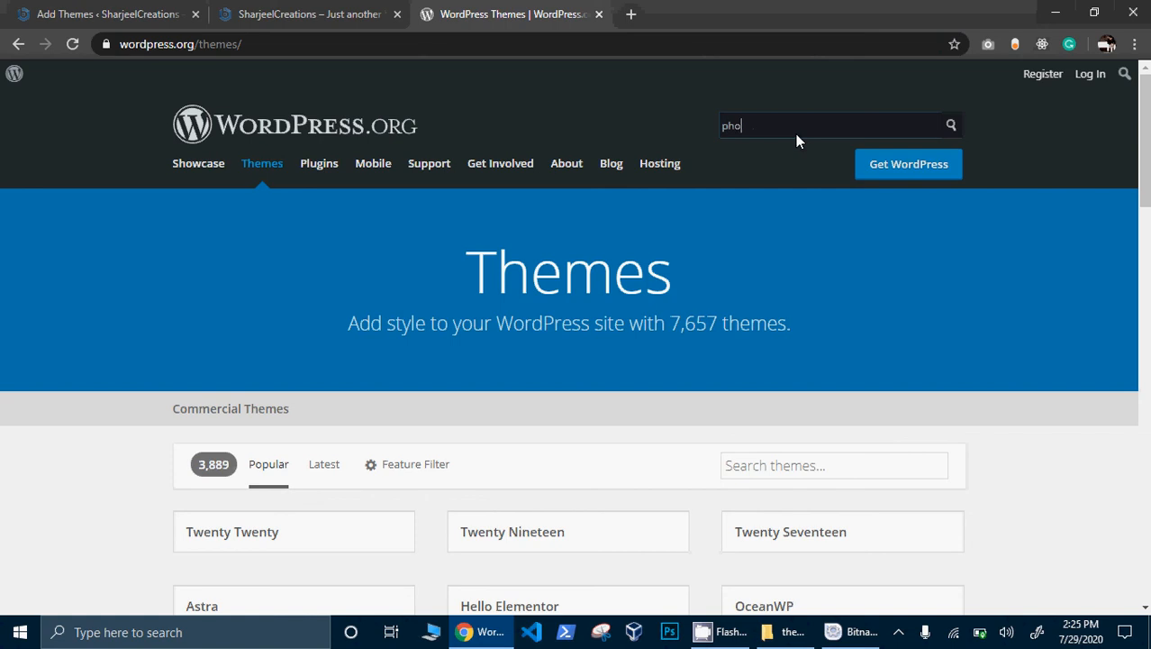
{"action": "type", "text": "tography"}
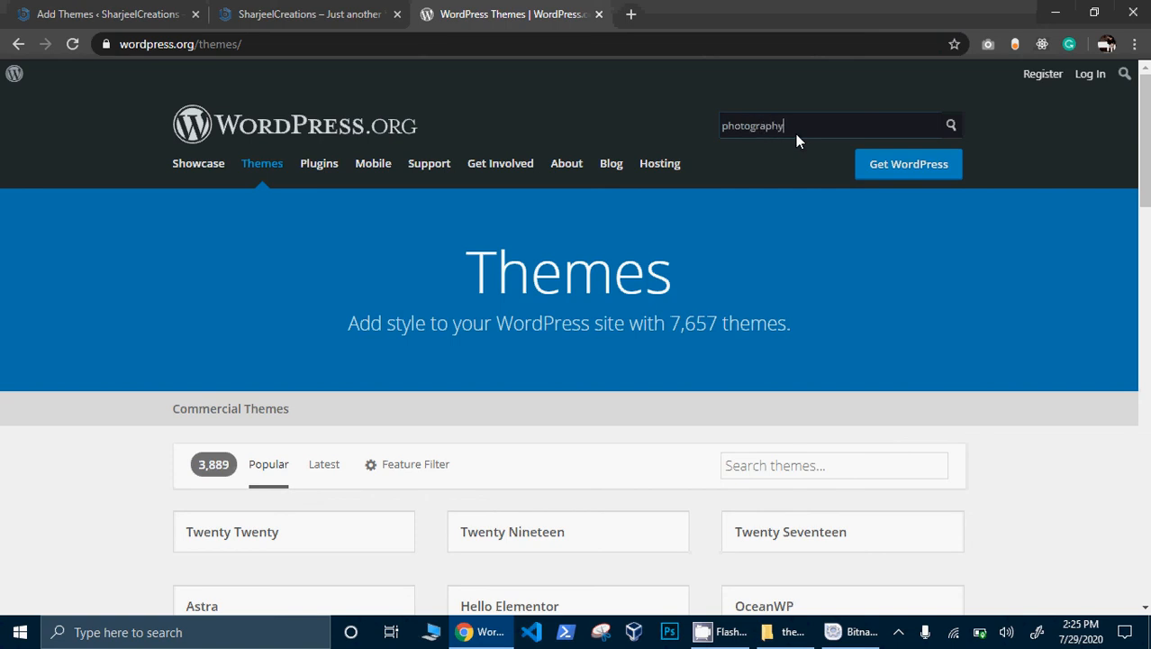
{"action": "left_click", "coordinate": [904, 172]}
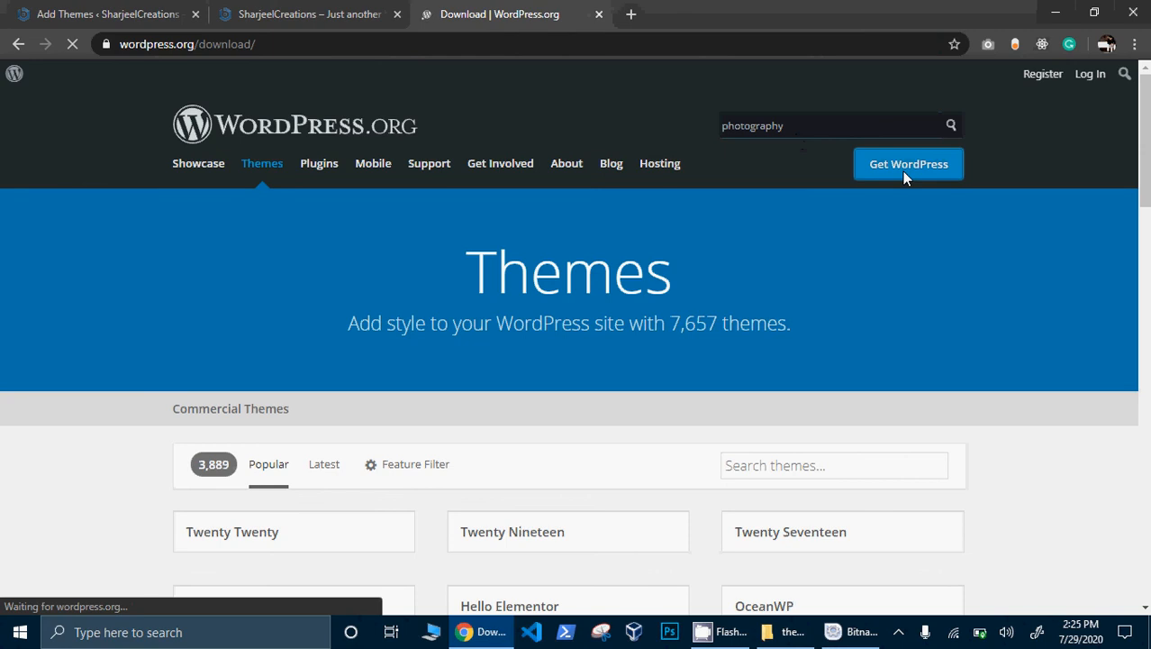
{"action": "scroll", "coordinate": [577, 343], "scroll_direction": "down", "scroll_amount": 5}
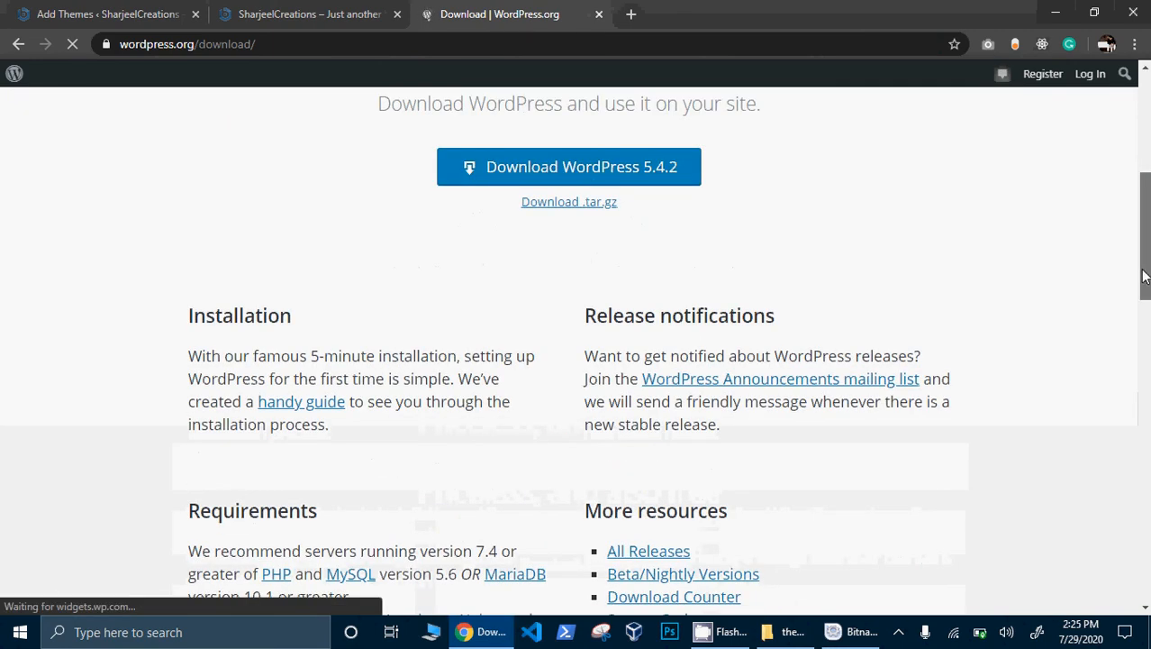
{"action": "left_click_drag", "start_coordinate": [1144, 276], "coordinate": [1108, 99]}
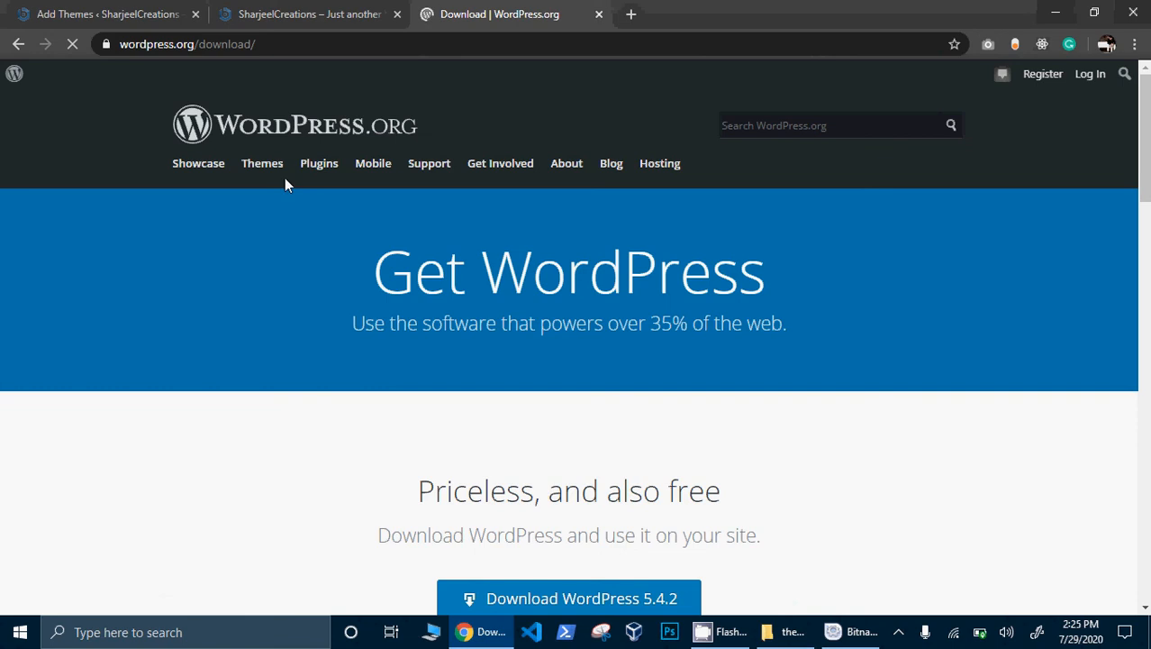
{"action": "left_click", "coordinate": [256, 174]}
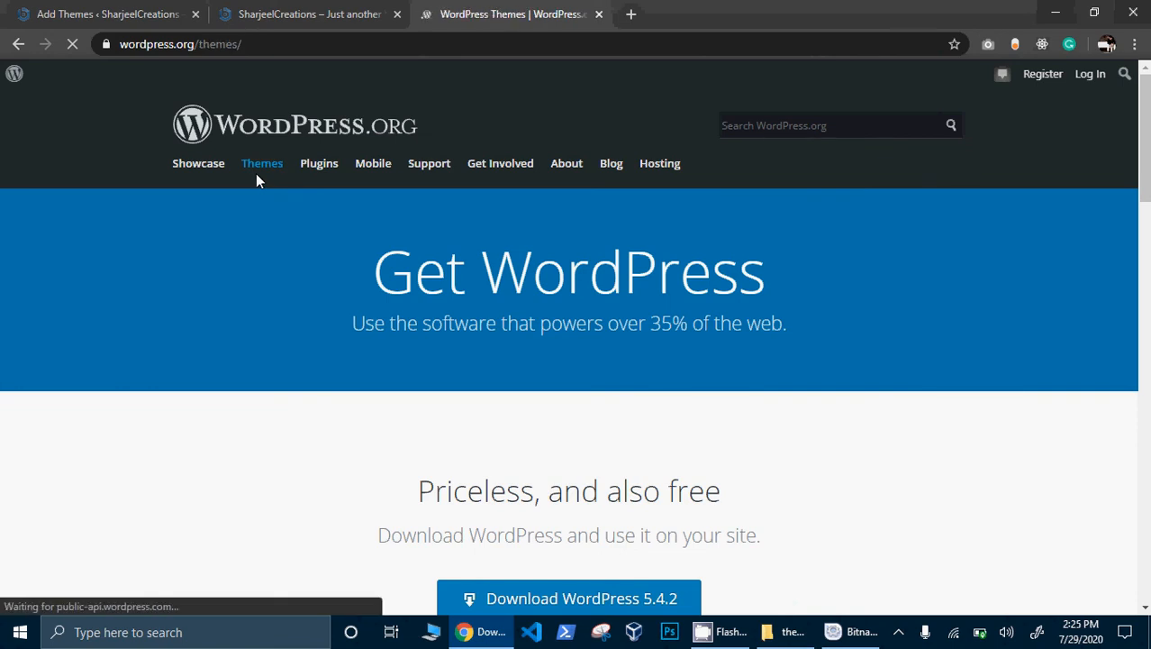
- Search the WordPress.org themes directory for "photography"
{"action": "left_click", "coordinate": [870, 474]}
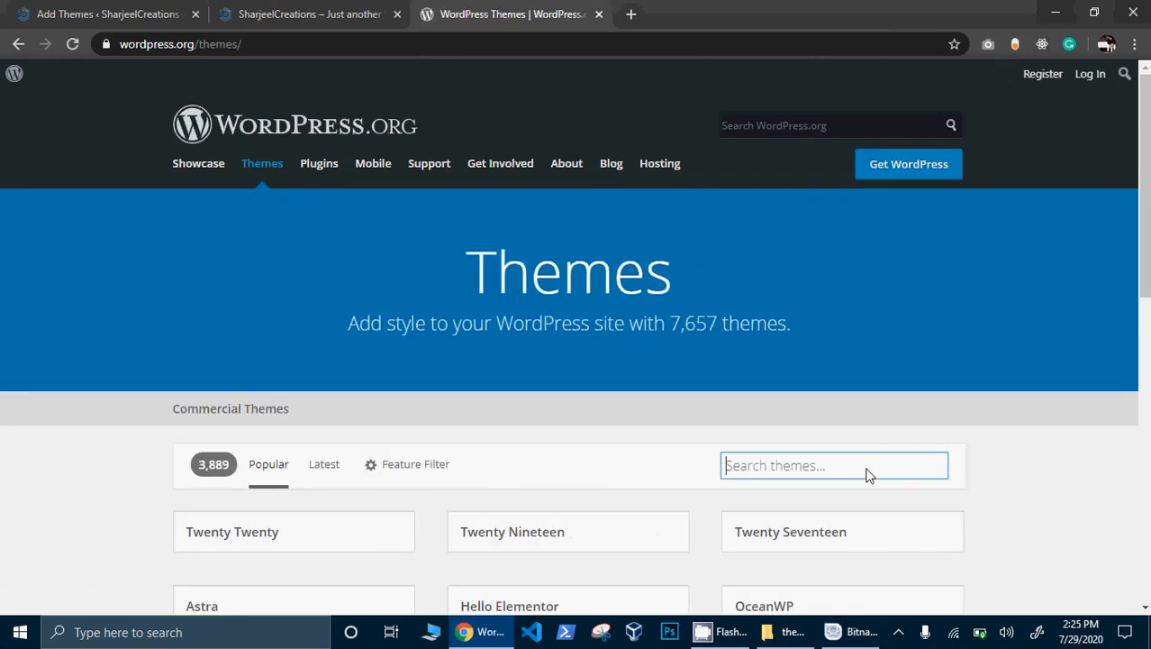
{"action": "type", "text": "photo"}
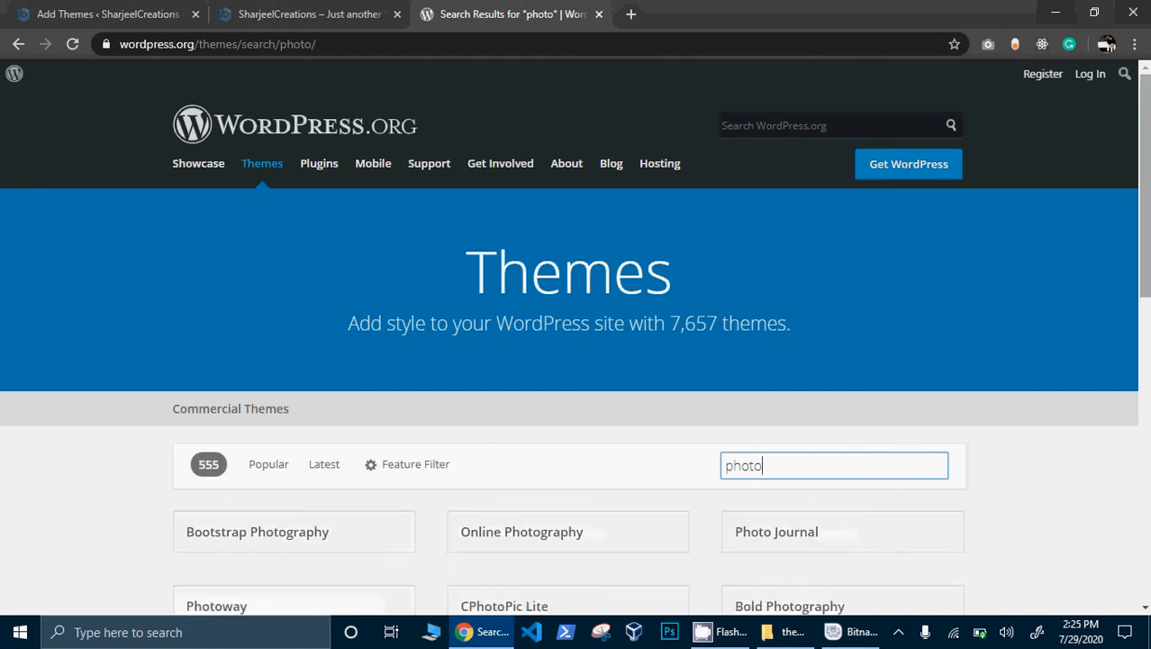
{"action": "left_click_drag", "start_coordinate": [1145, 236], "coordinate": [1146, 321]}
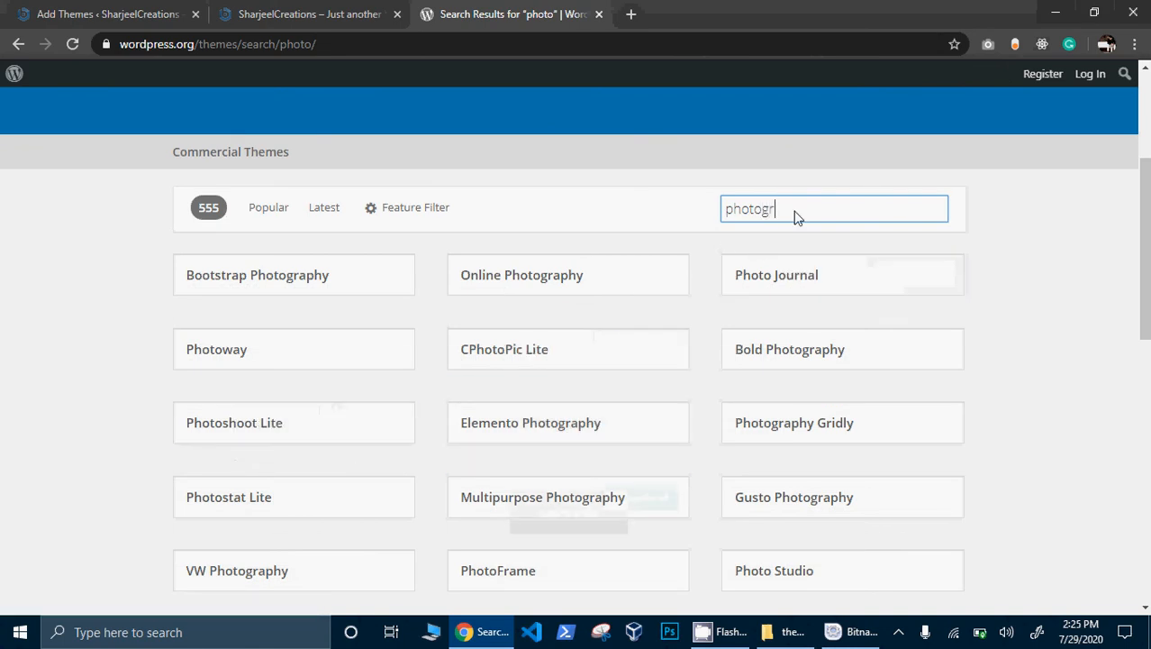
{"action": "type", "text": "phy"}
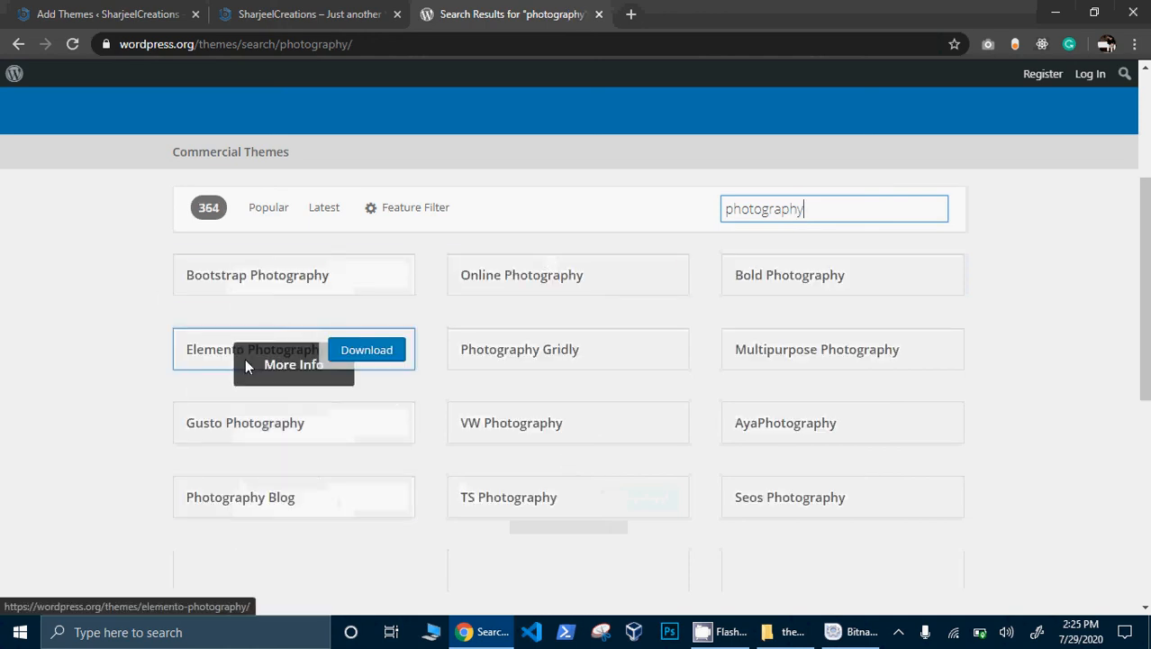
- Open the Gusto Photography theme's page from the search results and download the theme
{"action": "left_click", "coordinate": [218, 429]}
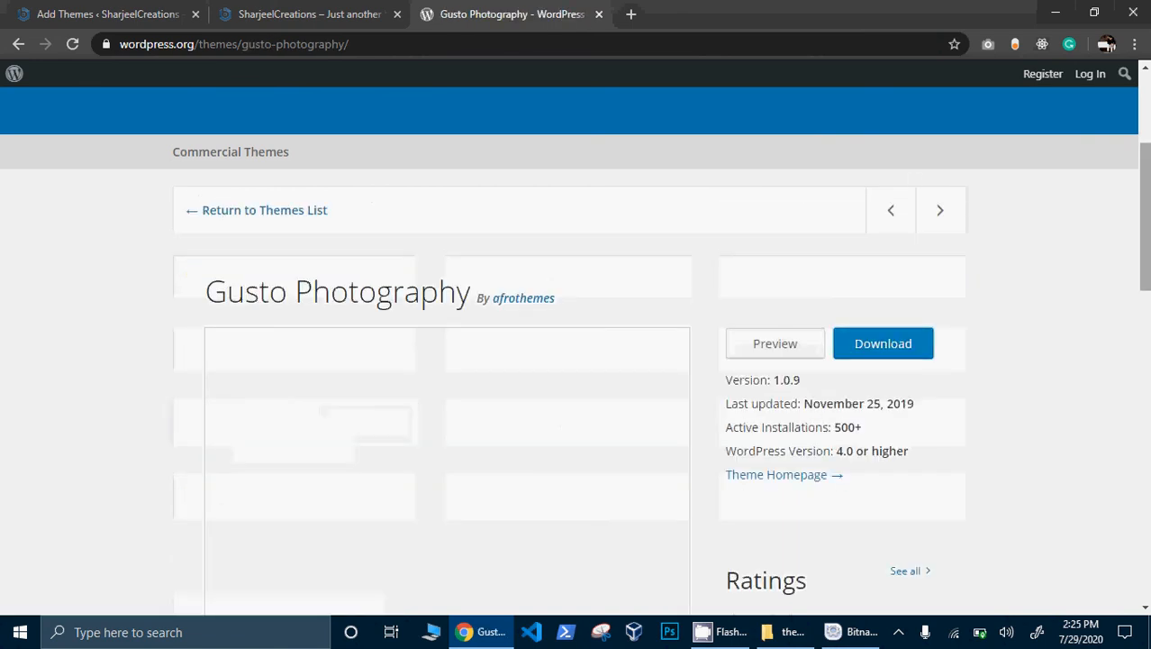
{"action": "left_click_drag", "start_coordinate": [1147, 154], "coordinate": [1149, 178]}
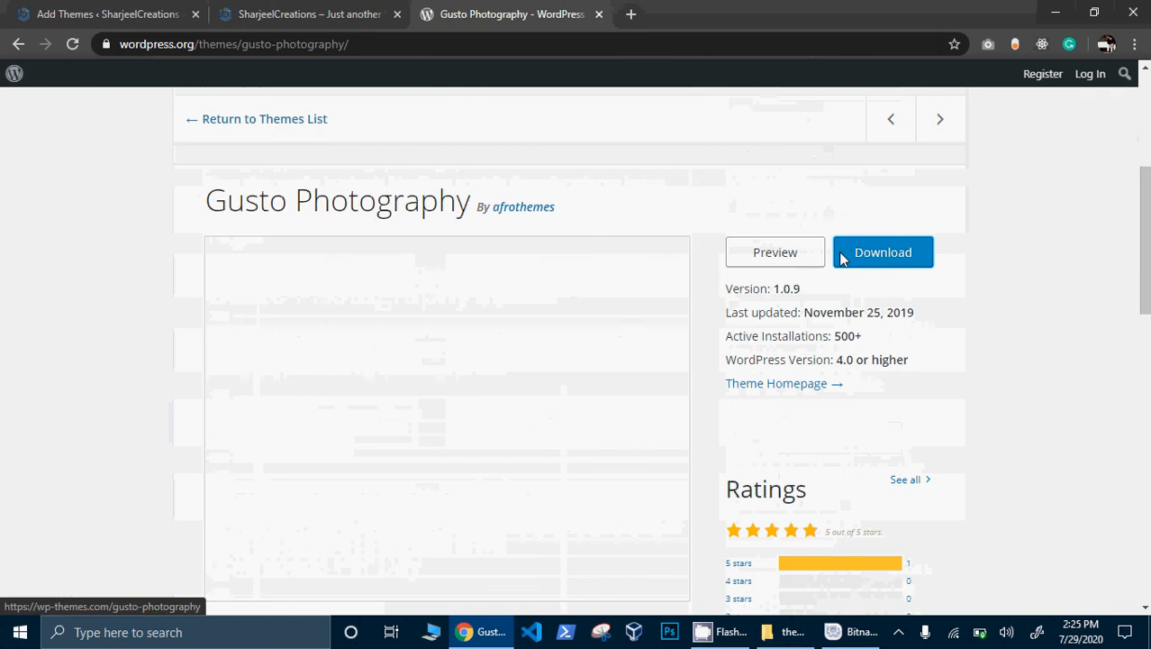
{"action": "left_click", "coordinate": [869, 267]}
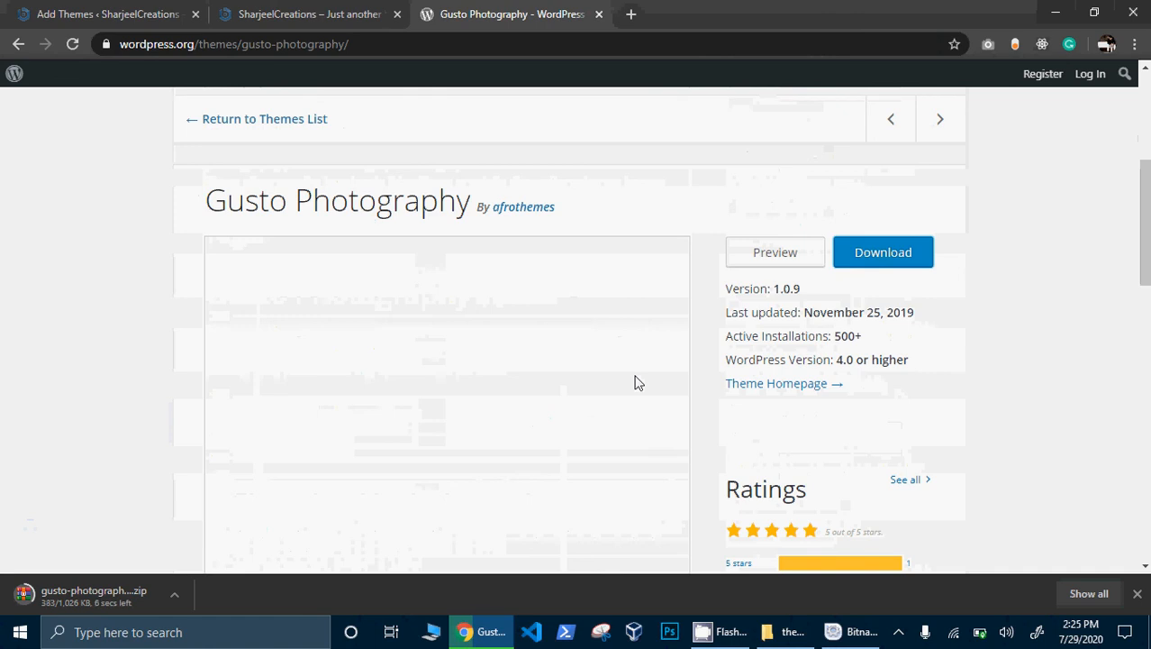
{"action": "left_click", "coordinate": [1091, 603]}
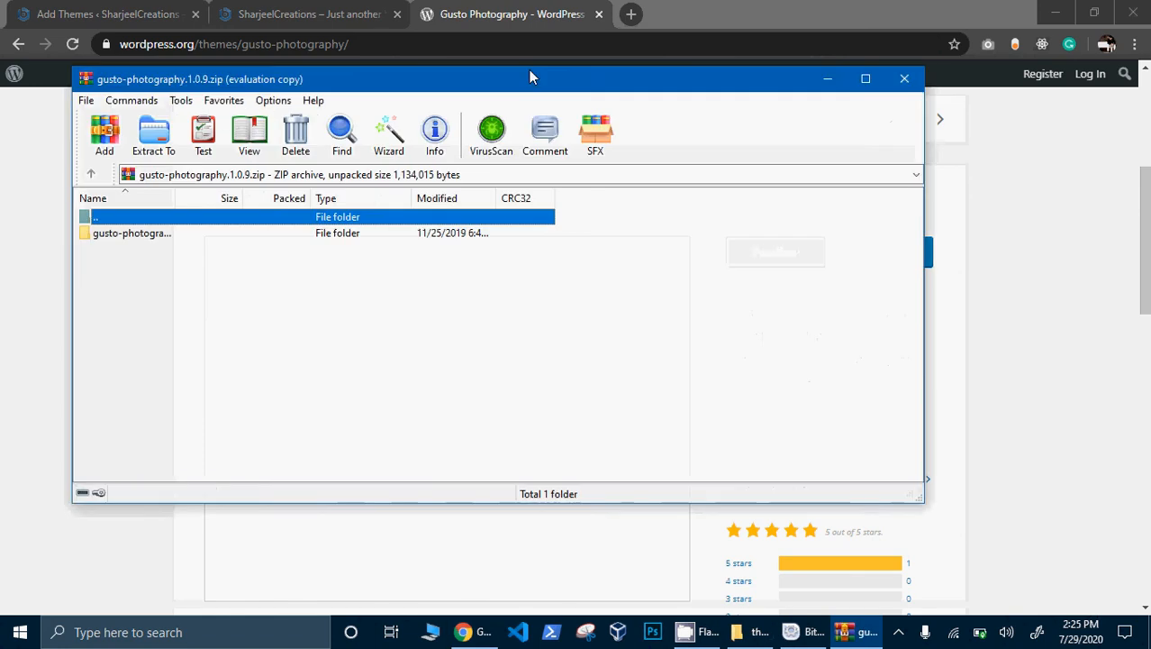
{"action": "key", "text": "Escape"}
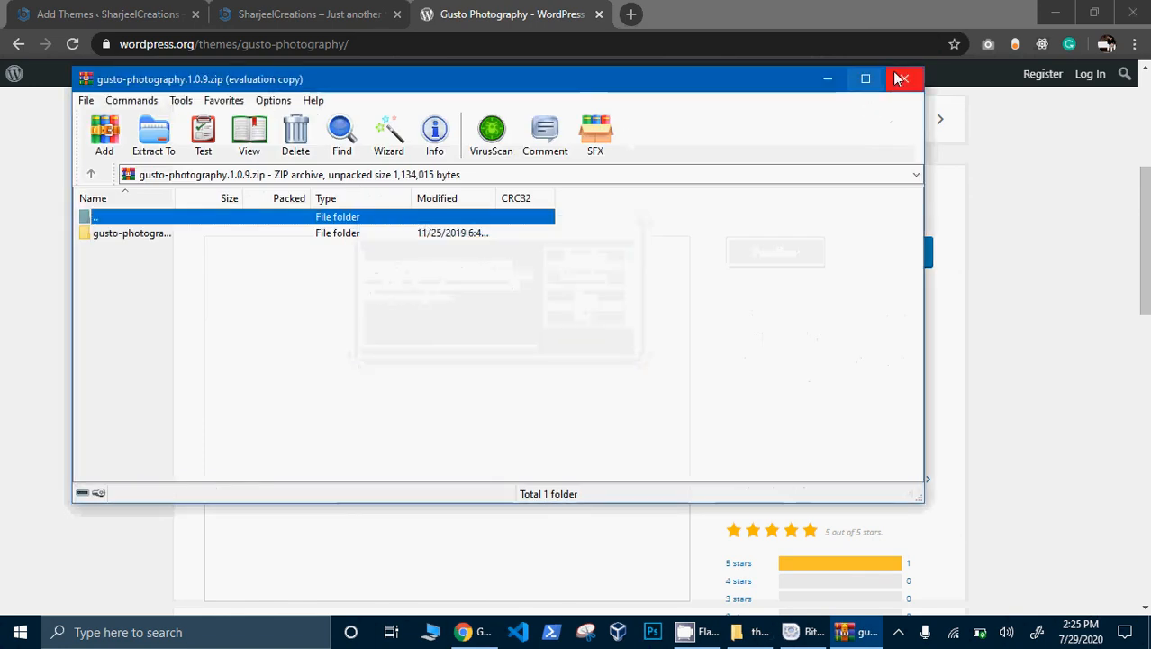
{"action": "left_click", "coordinate": [903, 79]}
- Open the browser's download list and show gusto-photography.1.0.9.zip in its folder
{"action": "key", "text": "ctrl+j"}
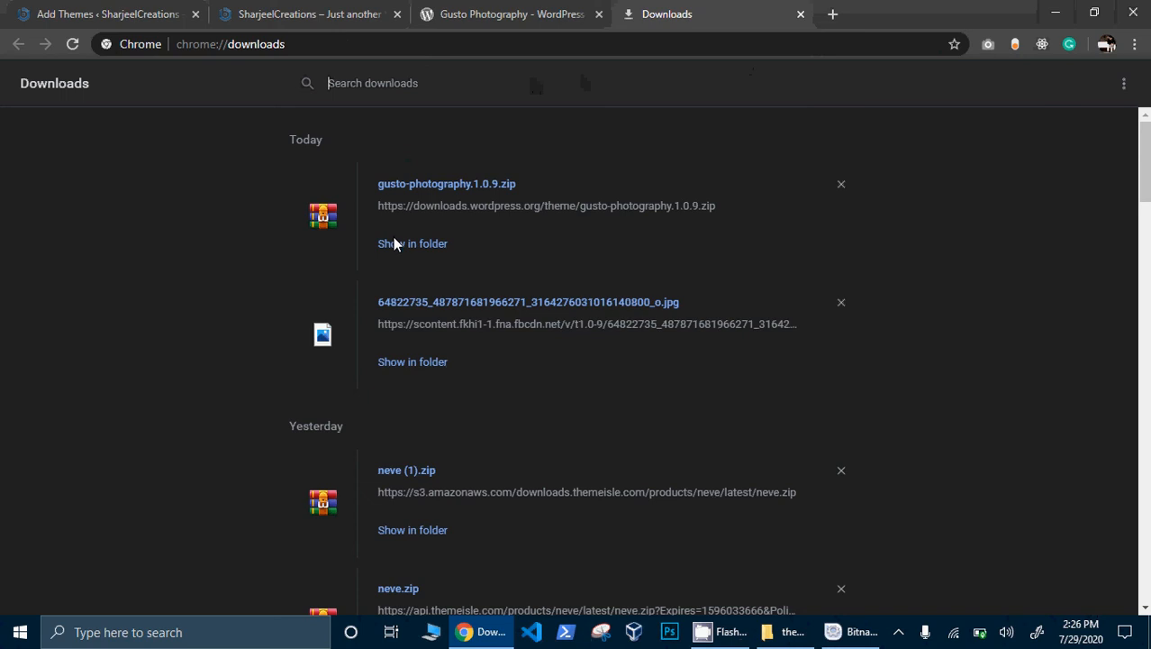
{"action": "left_click", "coordinate": [396, 241]}
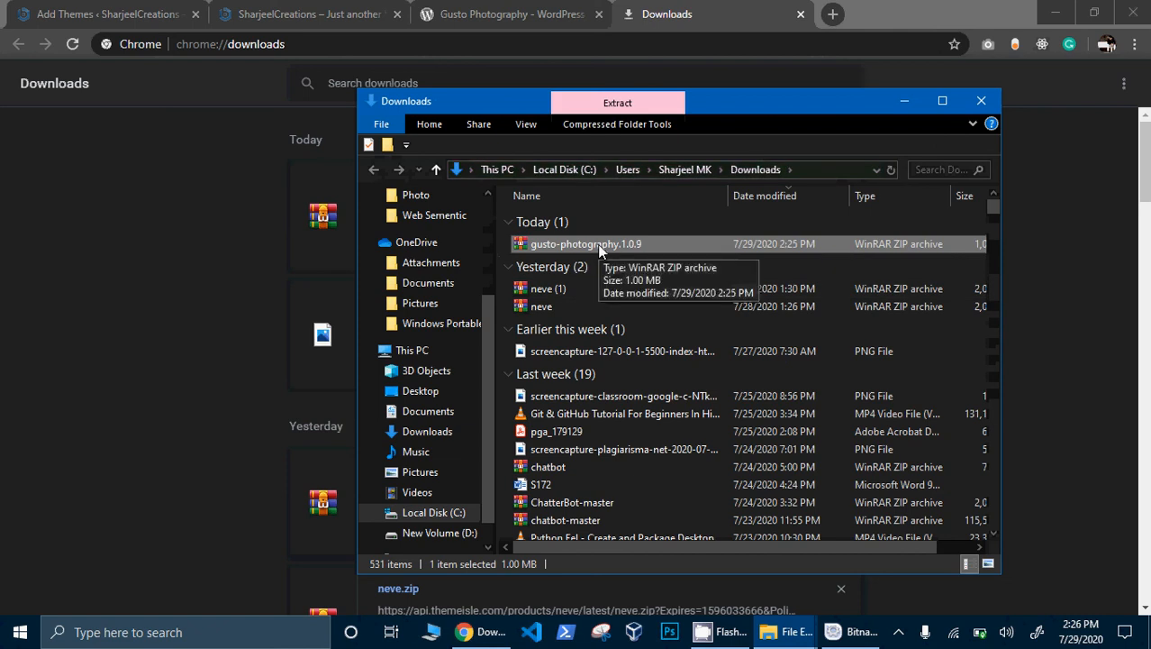
- Return to the Infinite Photography preview on the site's Add Themes page and install the theme
{"action": "key", "text": "alt+Tab"}
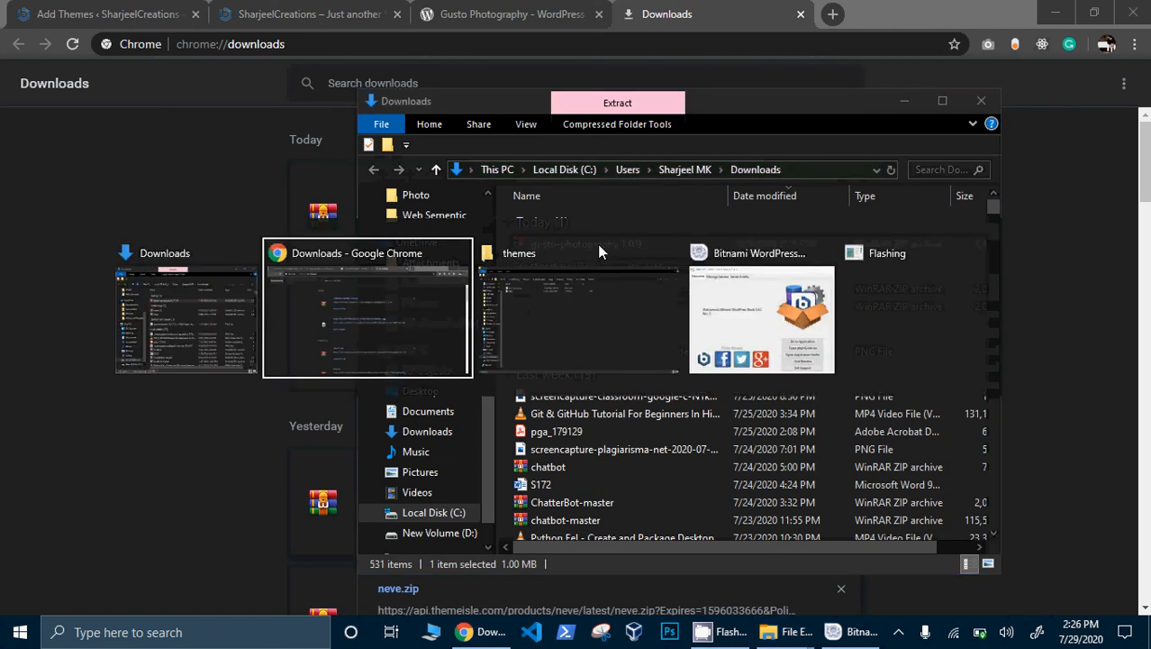
{"action": "key", "text": "alt+Tab"}
{"action": "key", "text": "alt+Tab"}
{"action": "key", "text": "alt+Tab"}
{"action": "key", "text": "alt+Tab"}
{"action": "key", "text": "alt+Tab"}
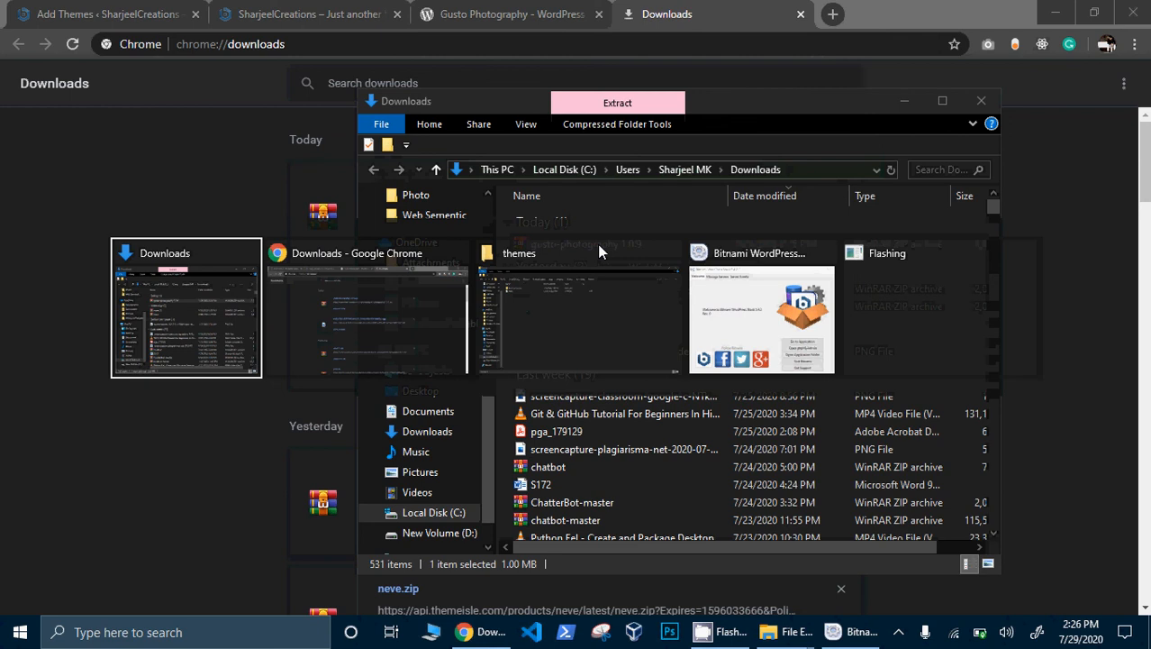
{"action": "left_click", "coordinate": [304, 11]}
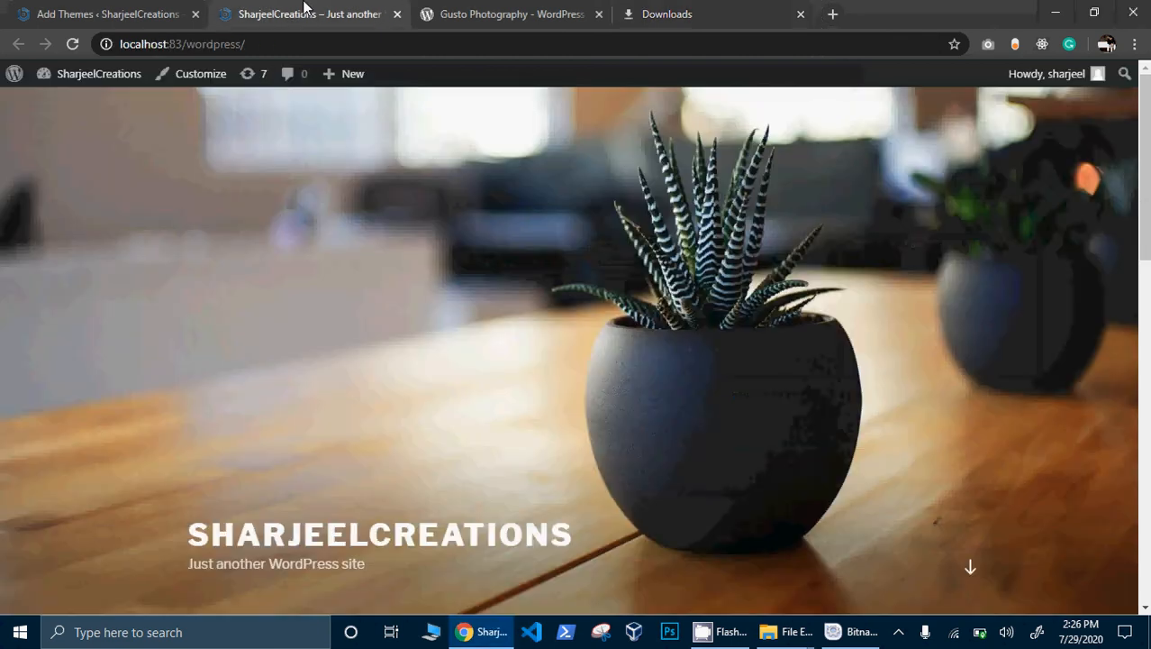
{"action": "left_click", "coordinate": [96, 7]}
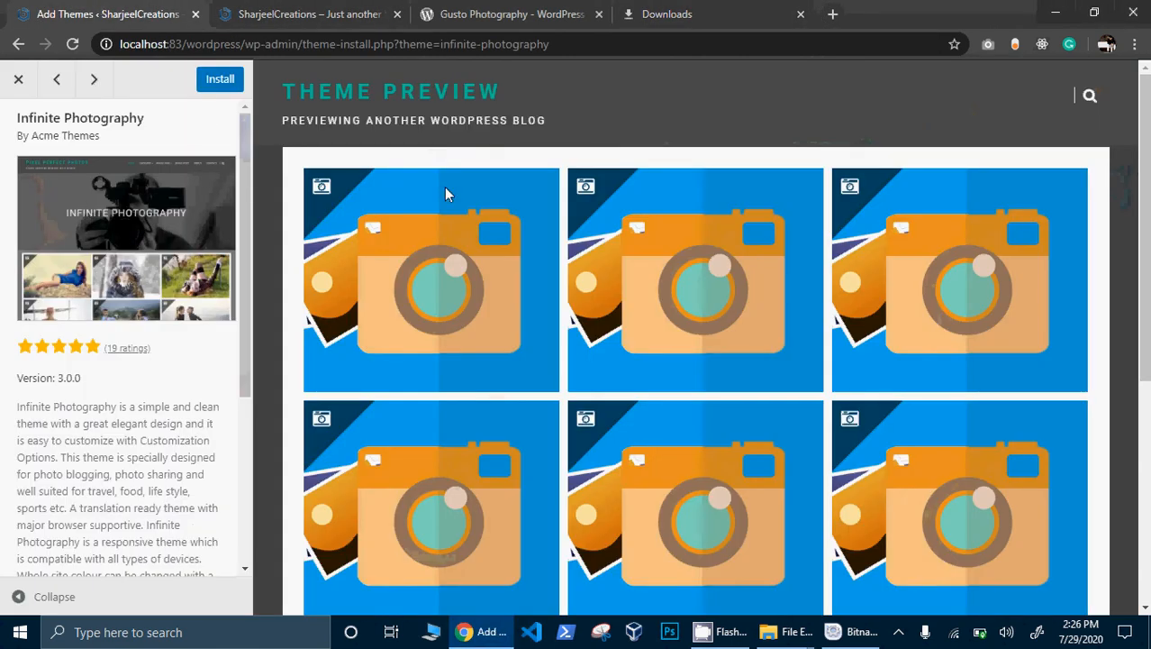
{"action": "left_click", "coordinate": [212, 81]}
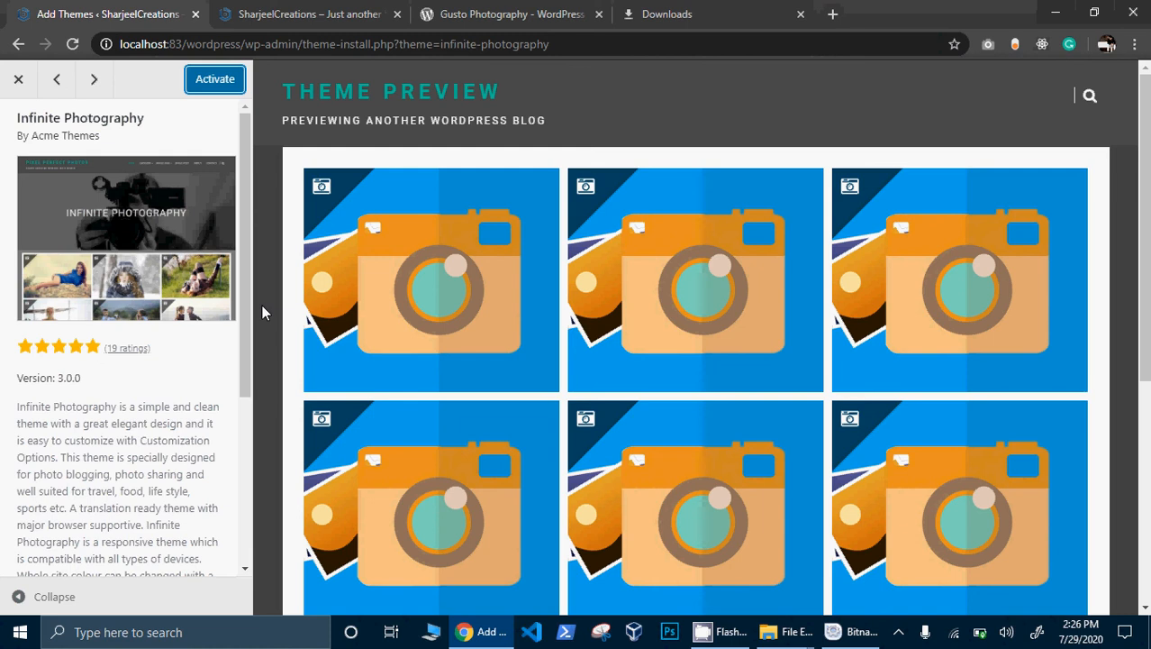
- Look again at the Gusto Photography page on WordPress.org, then go back to the Infinite Photography preview
{"action": "left_click", "coordinate": [312, 11]}
{"action": "left_click", "coordinate": [461, 12]}
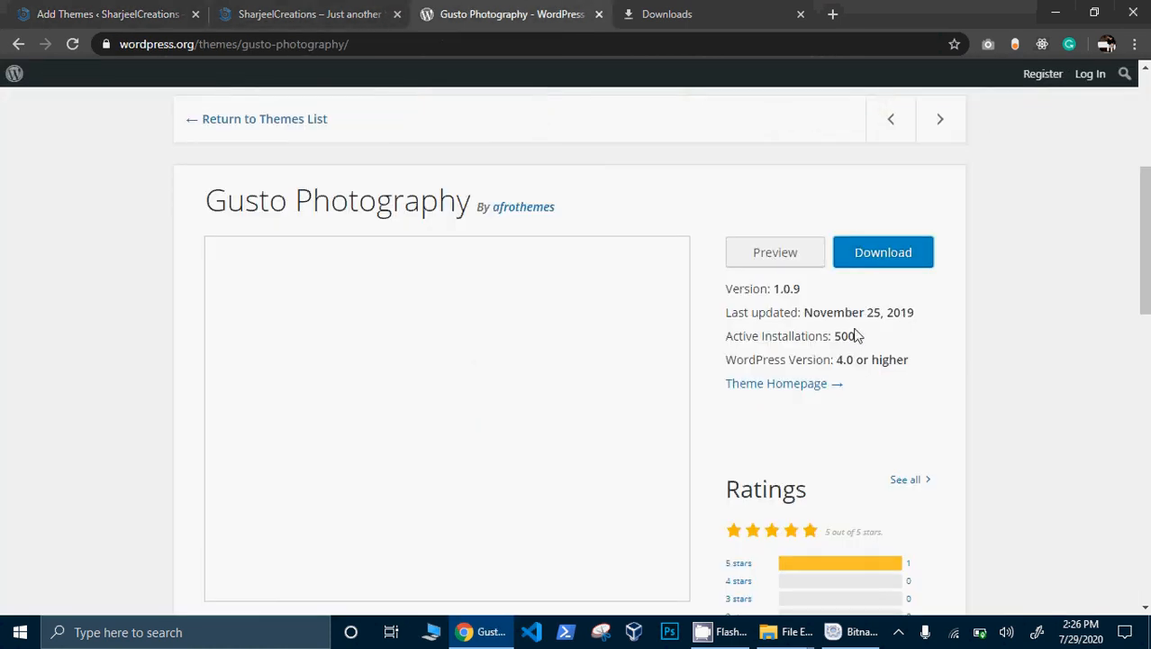
{"action": "left_click", "coordinate": [175, 11]}
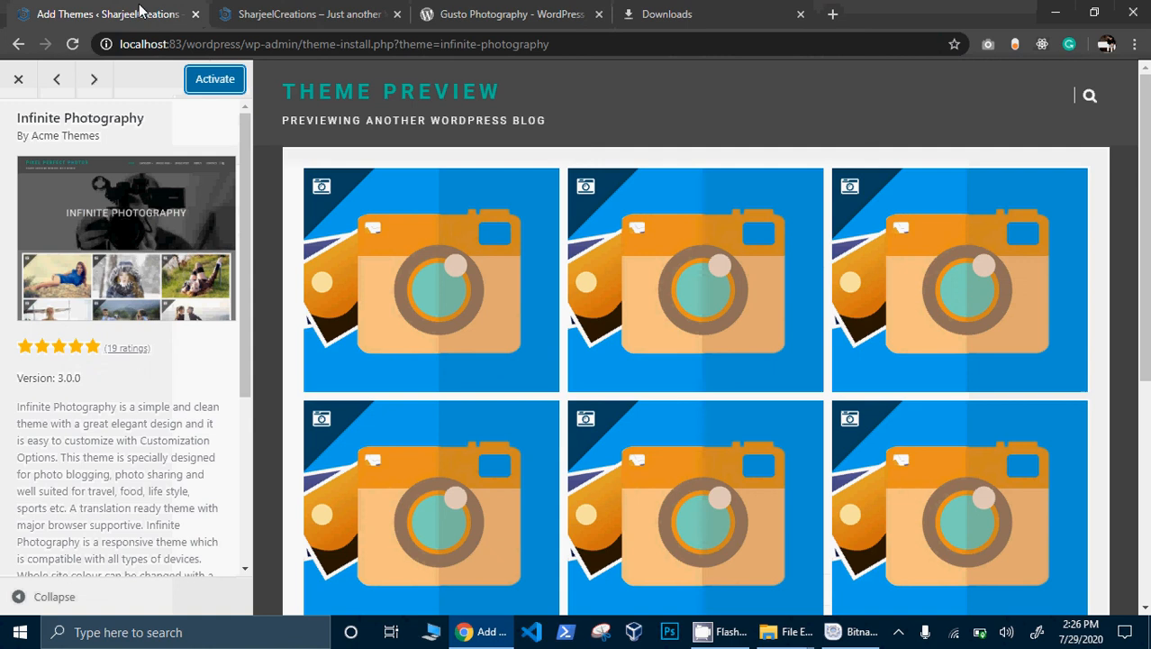
- Activate the Infinite Photography theme and view the site's front page, then return to the Themes page
{"action": "left_click", "coordinate": [223, 77]}
{"action": "left_click", "coordinate": [256, 12]}
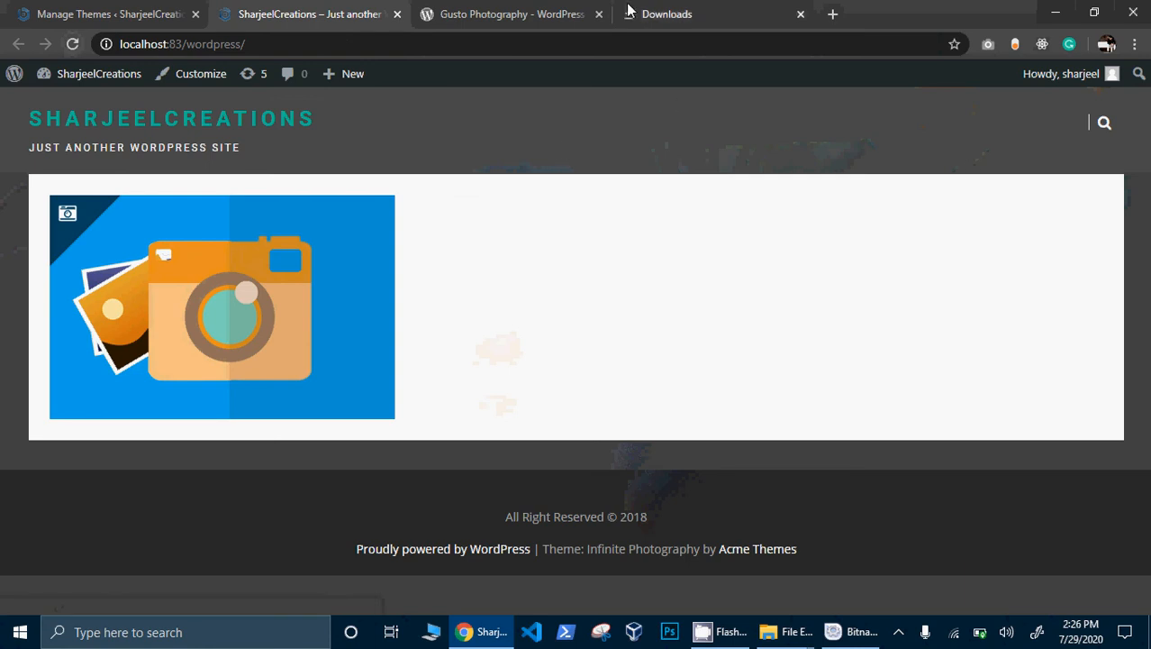
{"action": "left_click", "coordinate": [117, 14]}
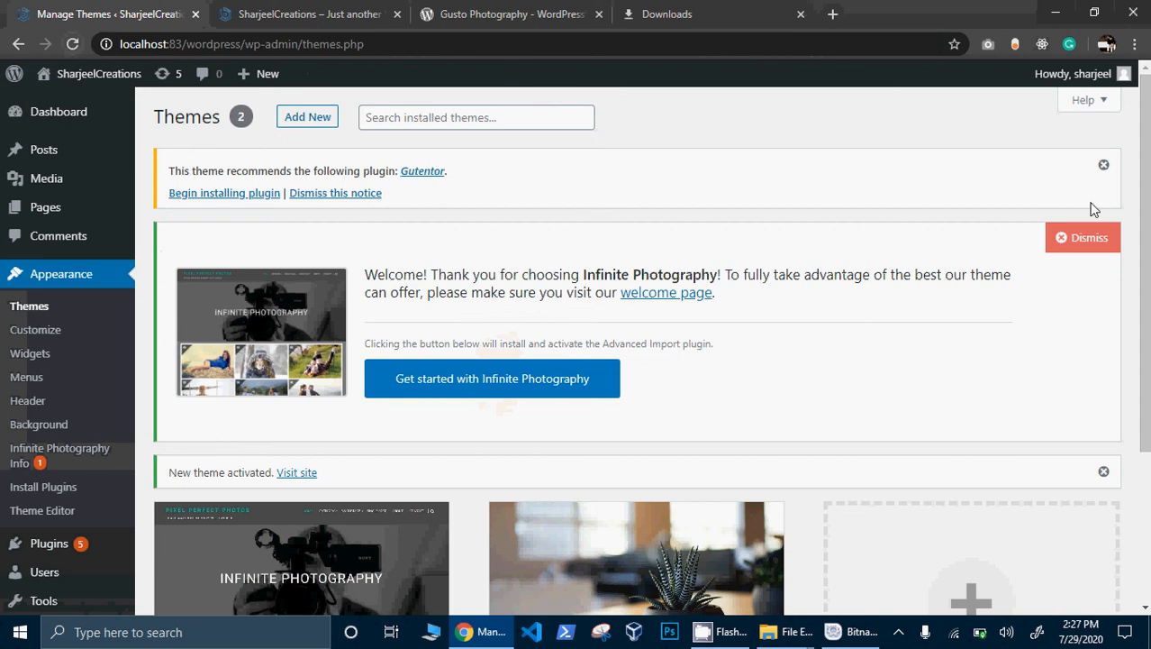
- Dismiss the Infinite Photography welcome notice and open the zip upload form for adding a new theme
{"action": "left_click", "coordinate": [1082, 238]}
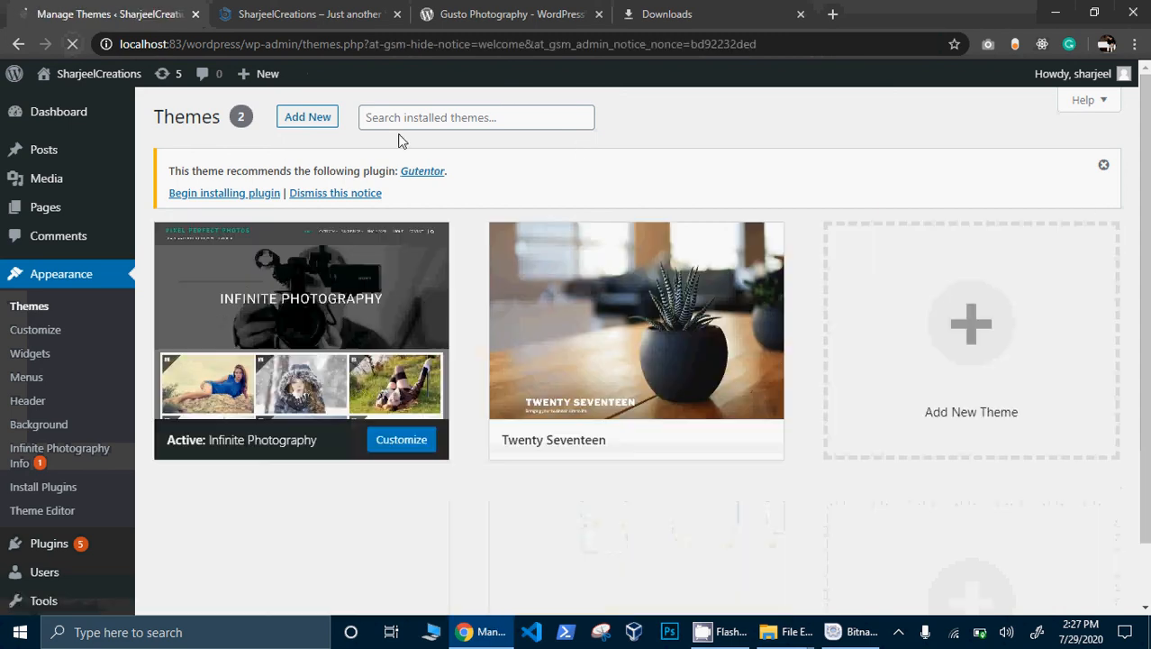
{"action": "left_click", "coordinate": [308, 118]}
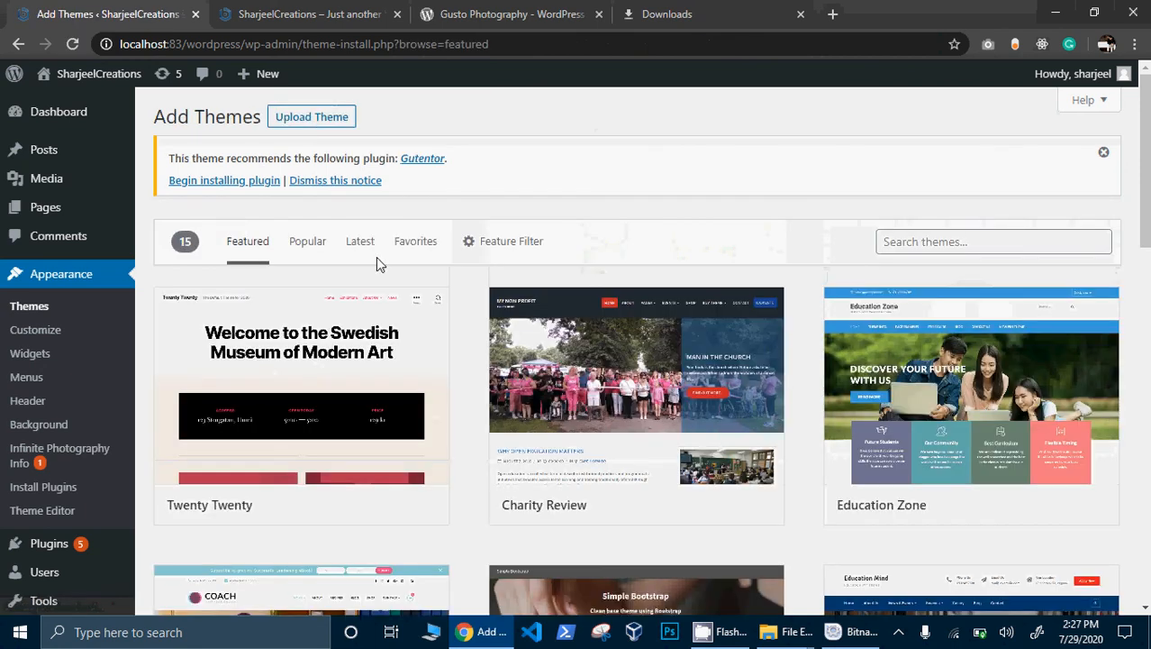
{"action": "left_click", "coordinate": [313, 121]}
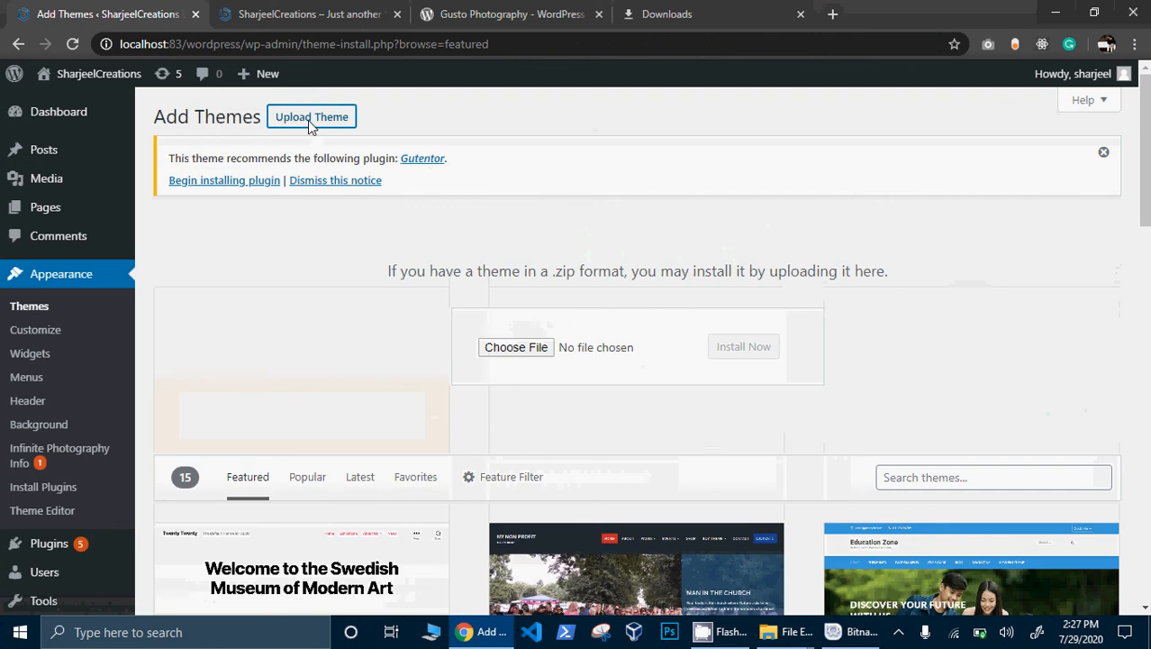
{"action": "left_click", "coordinate": [529, 352]}
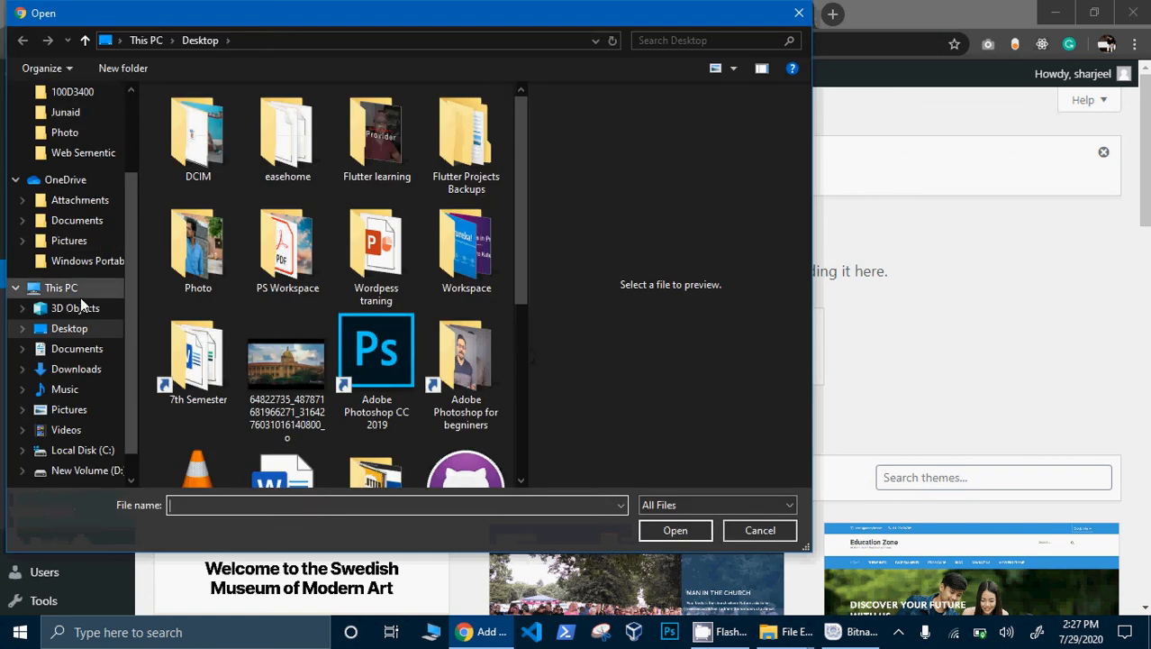
{"action": "key", "text": "Escape"}
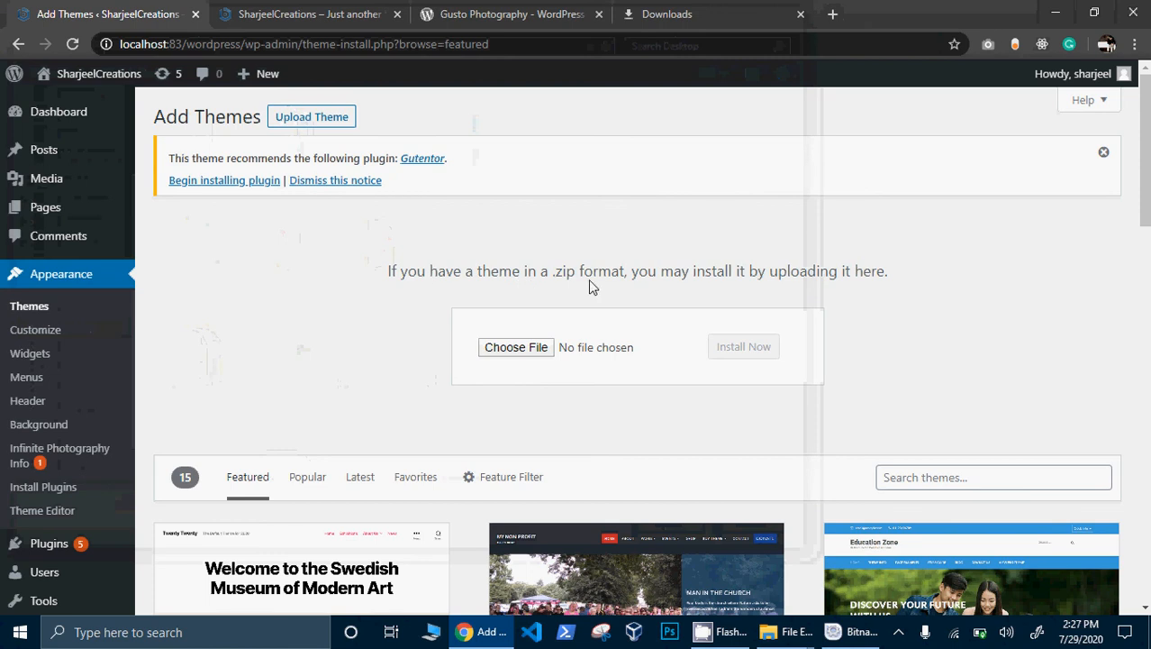
- Choose gusto-photography.1.0.9 from the Downloads folder as the theme file and install it
{"action": "left_click", "coordinate": [528, 346]}
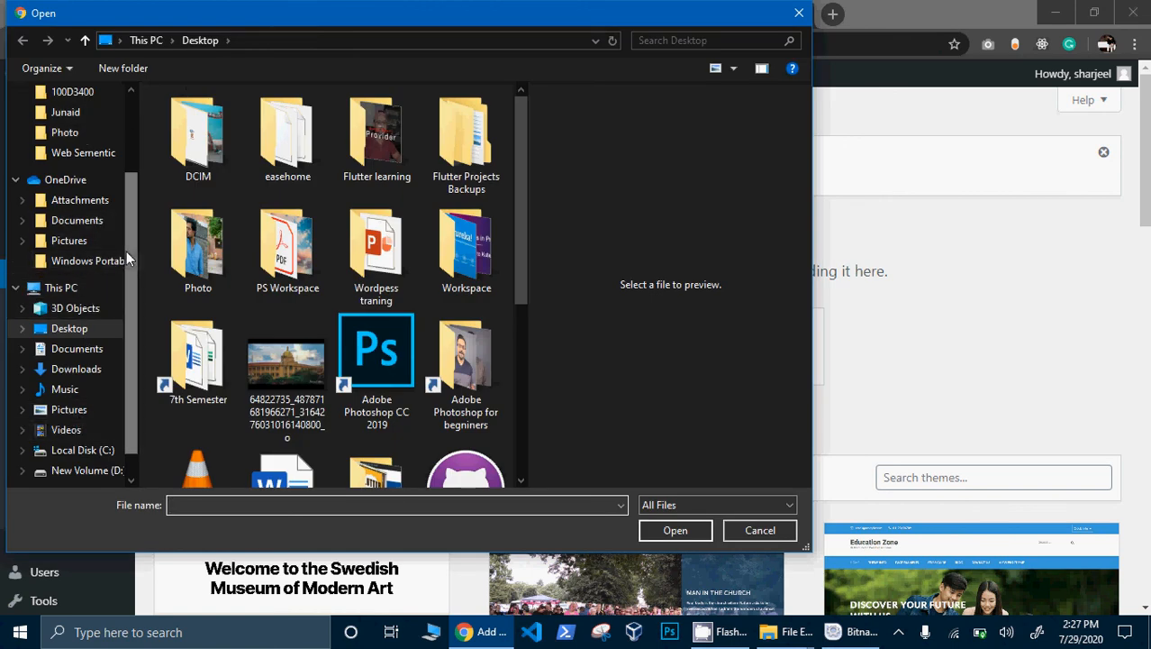
{"action": "scroll", "coordinate": [126, 225], "scroll_direction": "up", "scroll_amount": 3}
{"action": "left_click", "coordinate": [71, 166]}
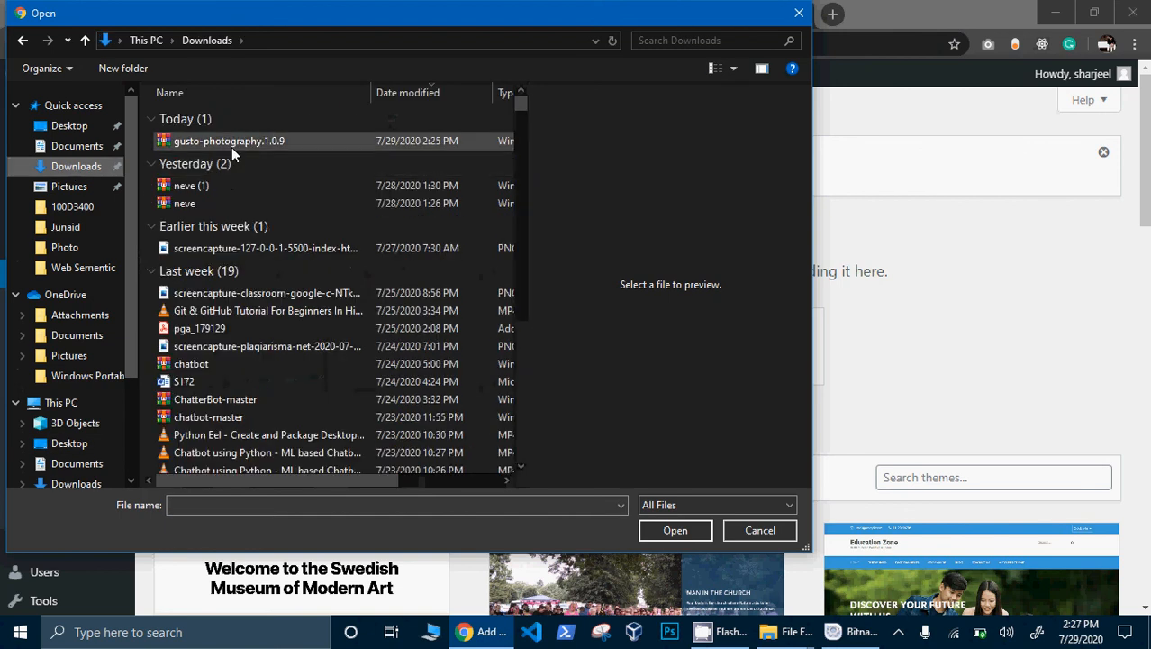
{"action": "left_click", "coordinate": [231, 147]}
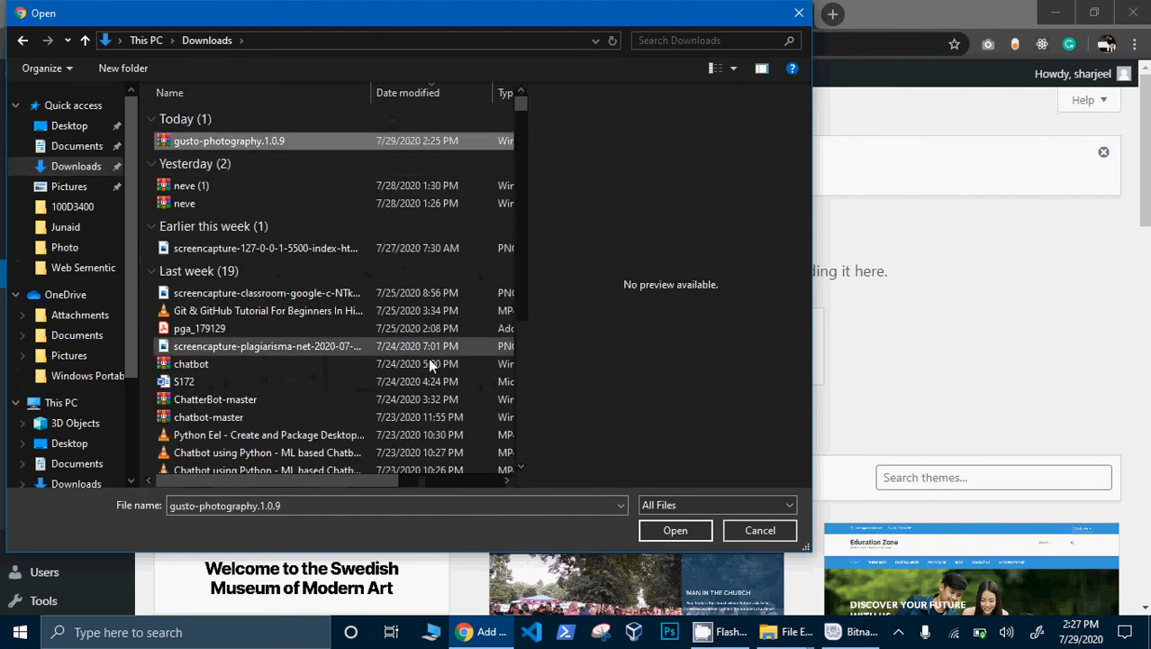
{"action": "left_click", "coordinate": [672, 532]}
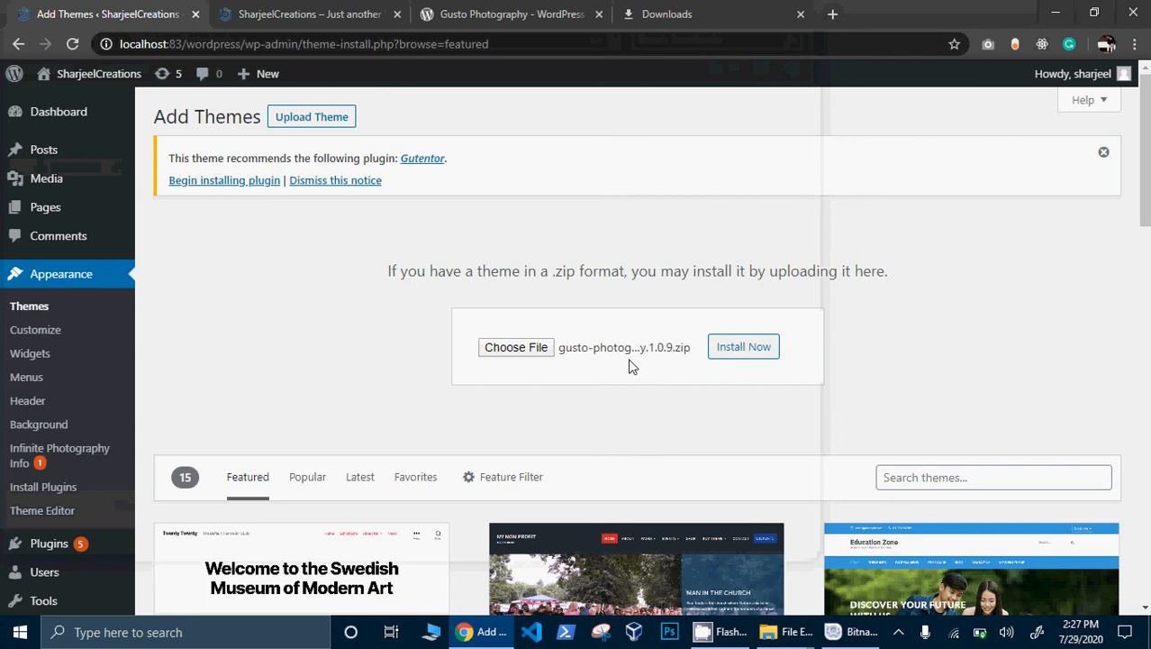
{"action": "left_click", "coordinate": [756, 346]}
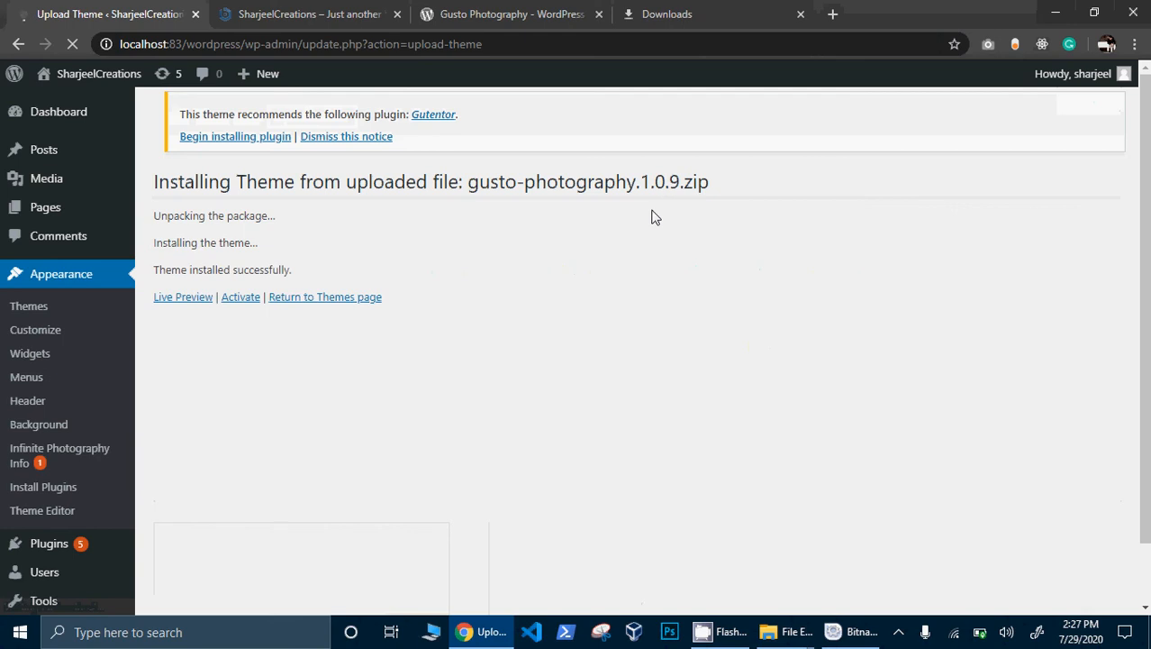
- Check the theme folders in the site's wp-content themes folder in File Explorer, then switch back to the browser
{"action": "mouse_move", "coordinate": [785, 630]}
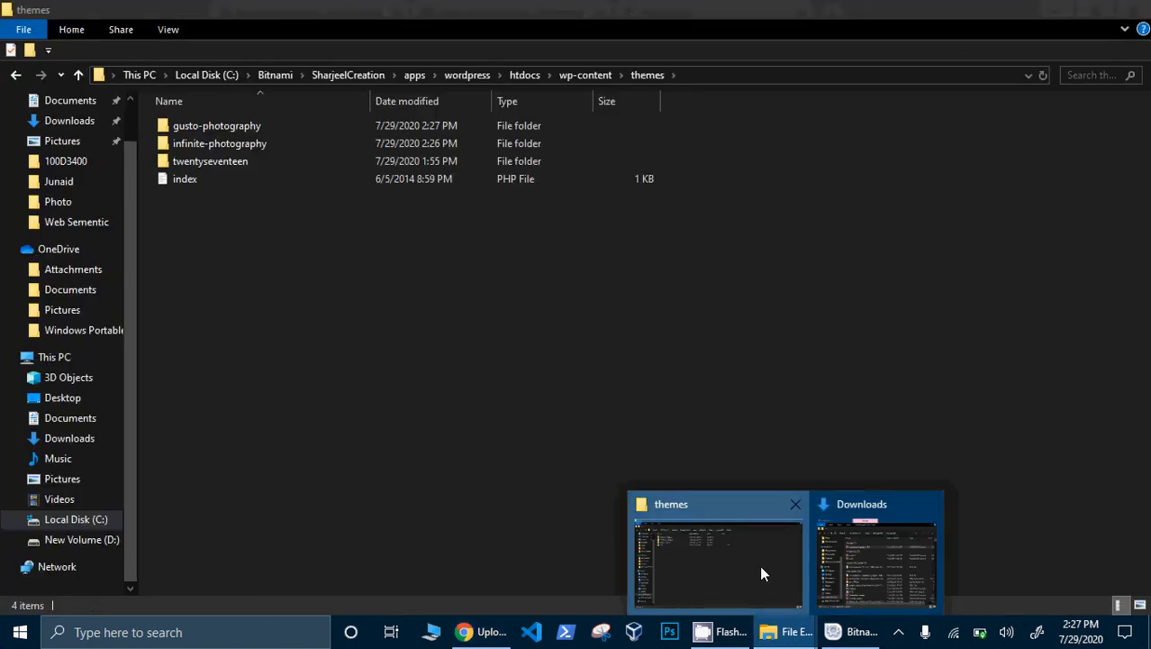
{"action": "left_click", "coordinate": [759, 565]}
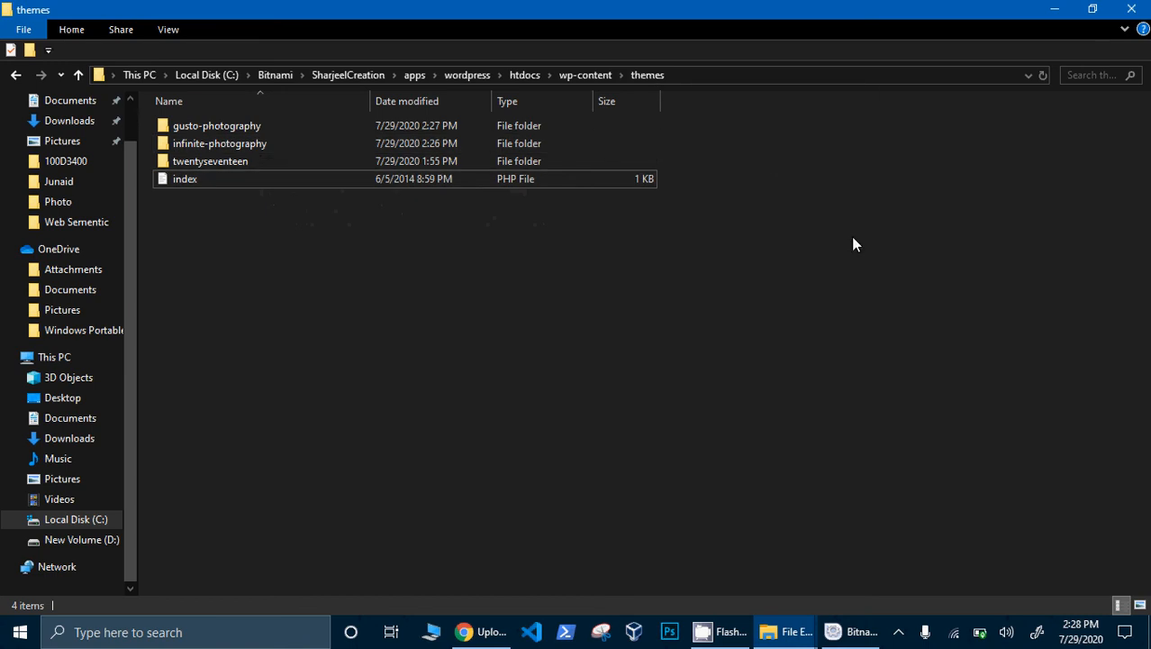
{"action": "key", "text": "alt+Tab"}
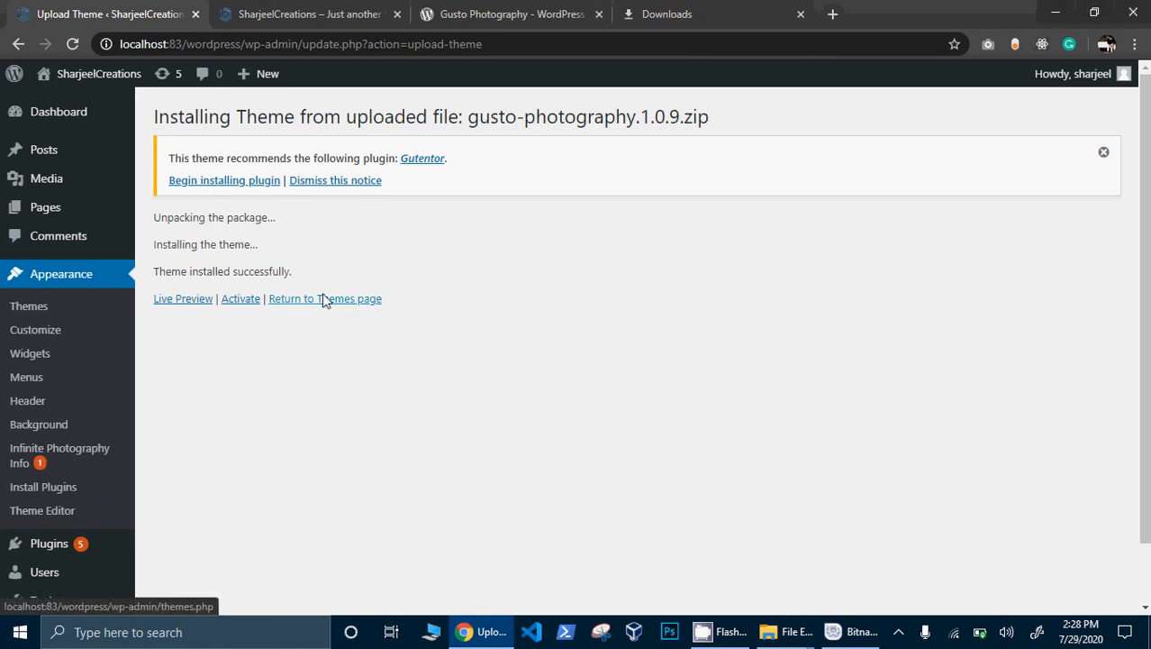
- Activate the uploaded Gusto Photography theme and reload the site's front page to view it
{"action": "left_click", "coordinate": [230, 307]}
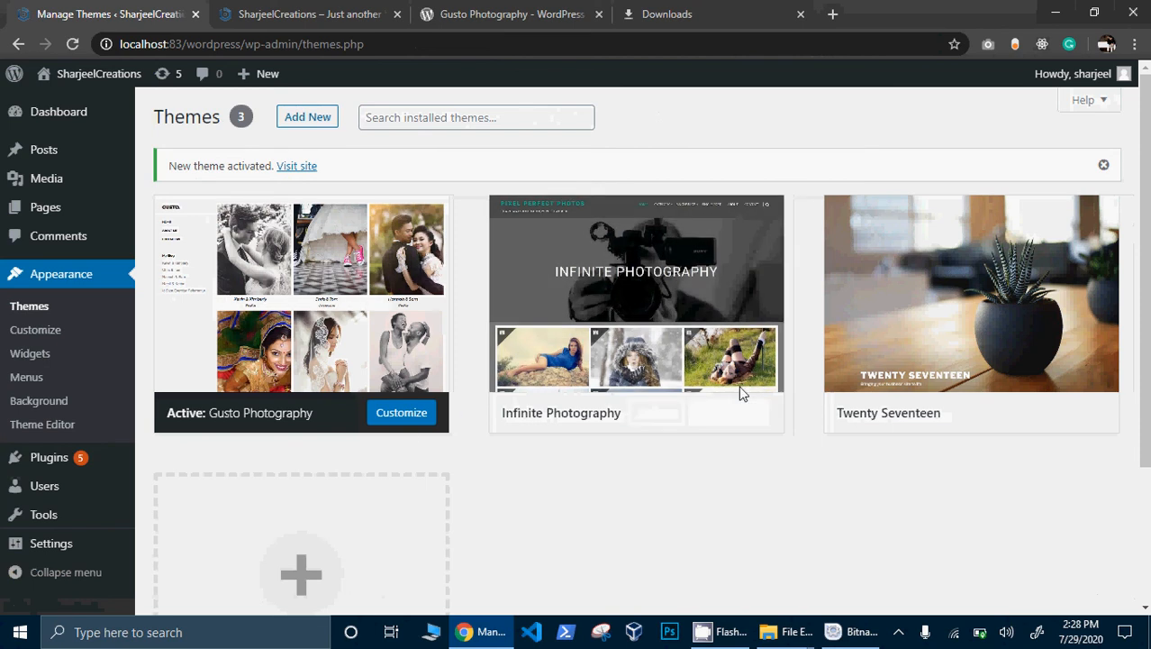
{"action": "left_click", "coordinate": [236, 15]}
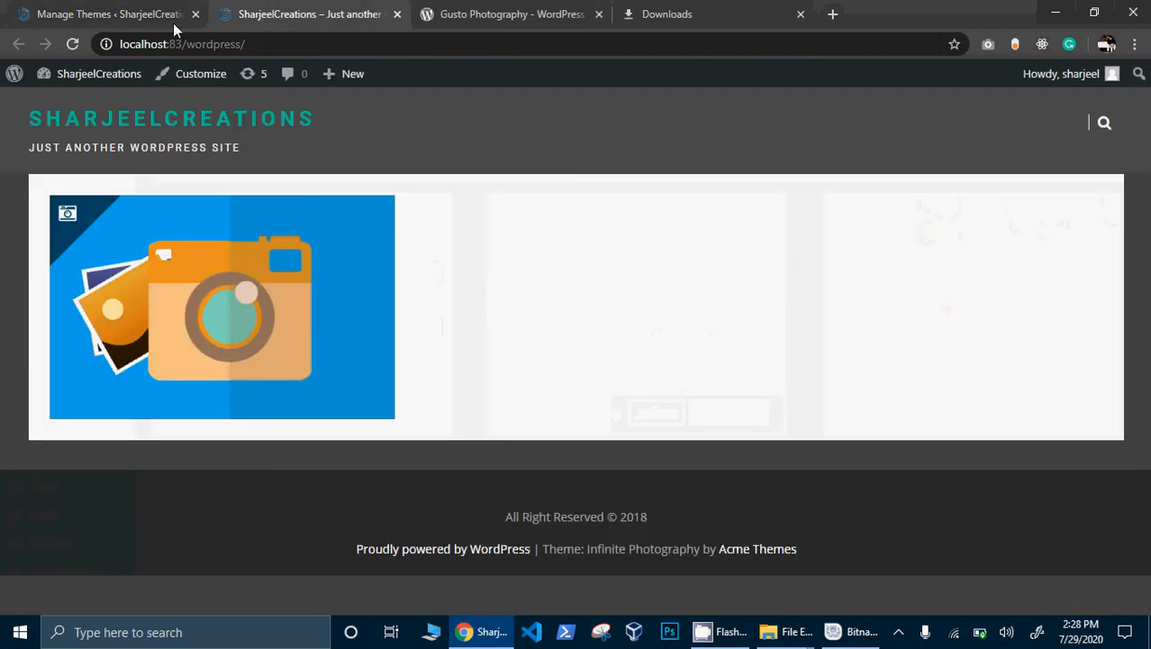
{"action": "left_click", "coordinate": [71, 45]}
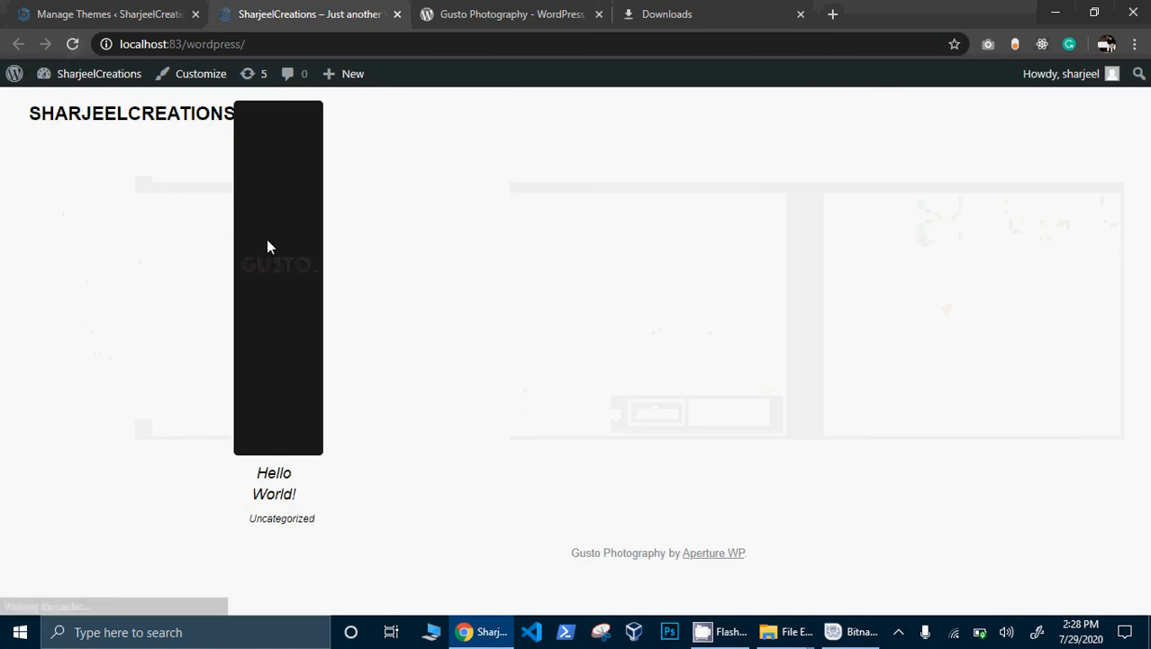
- Make Infinite Photography the active theme again from the Themes page and open the site customizer
{"action": "left_click", "coordinate": [130, 14]}
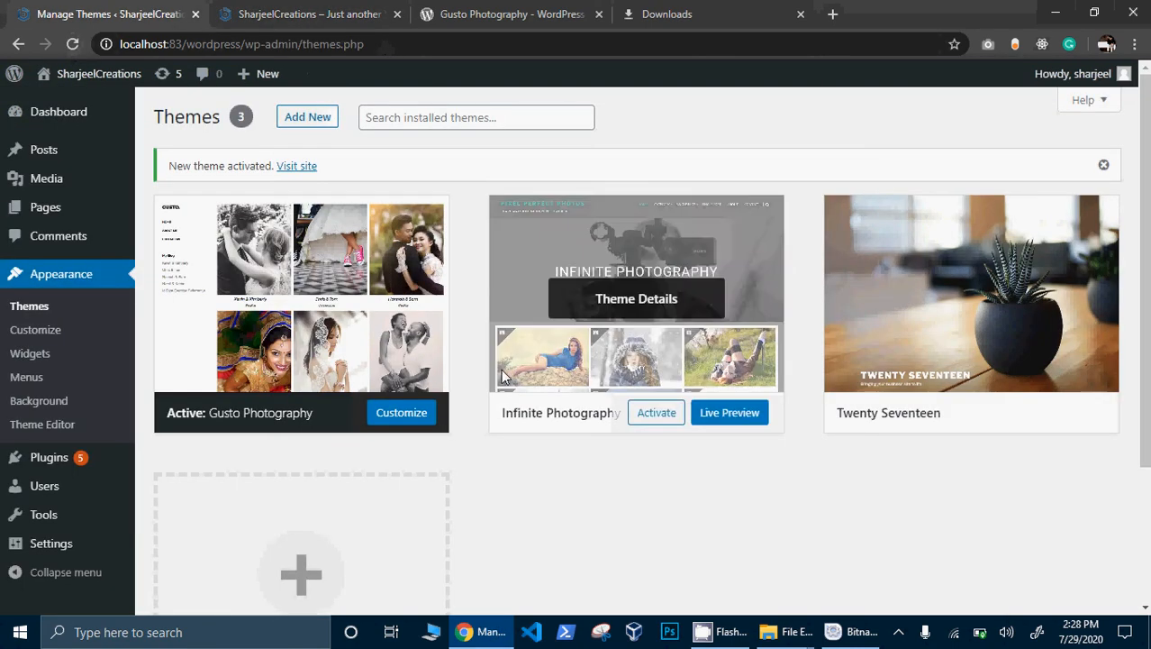
{"action": "left_click", "coordinate": [631, 412]}
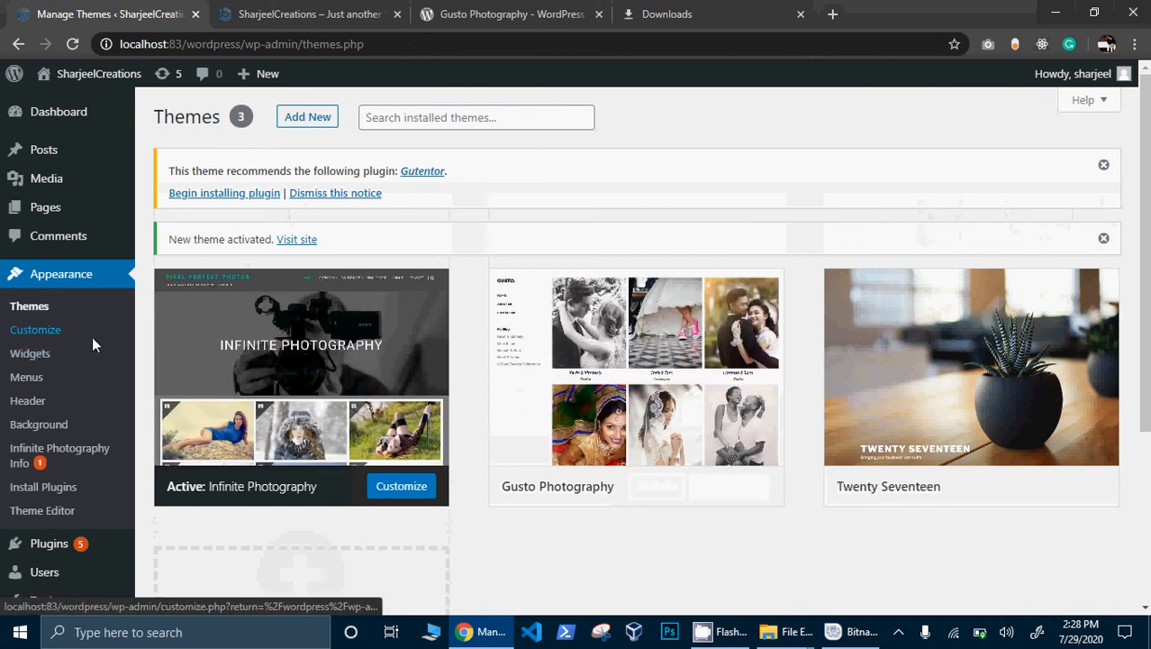
{"action": "left_click", "coordinate": [77, 331]}
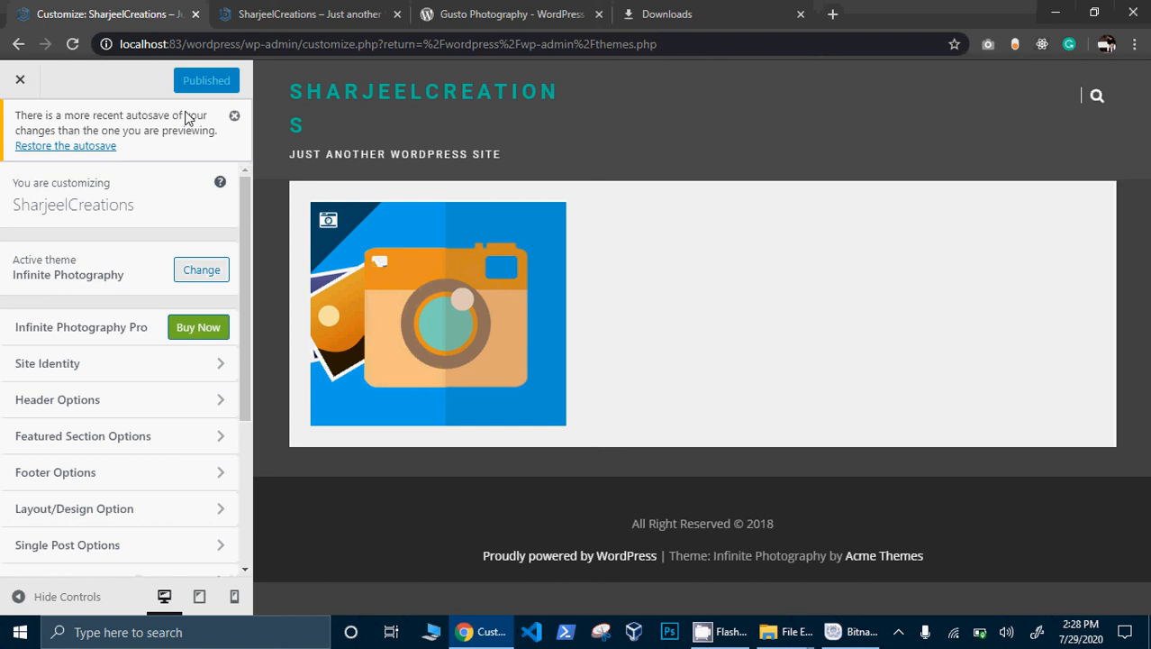
{"action": "mouse_move", "coordinate": [373, 244]}
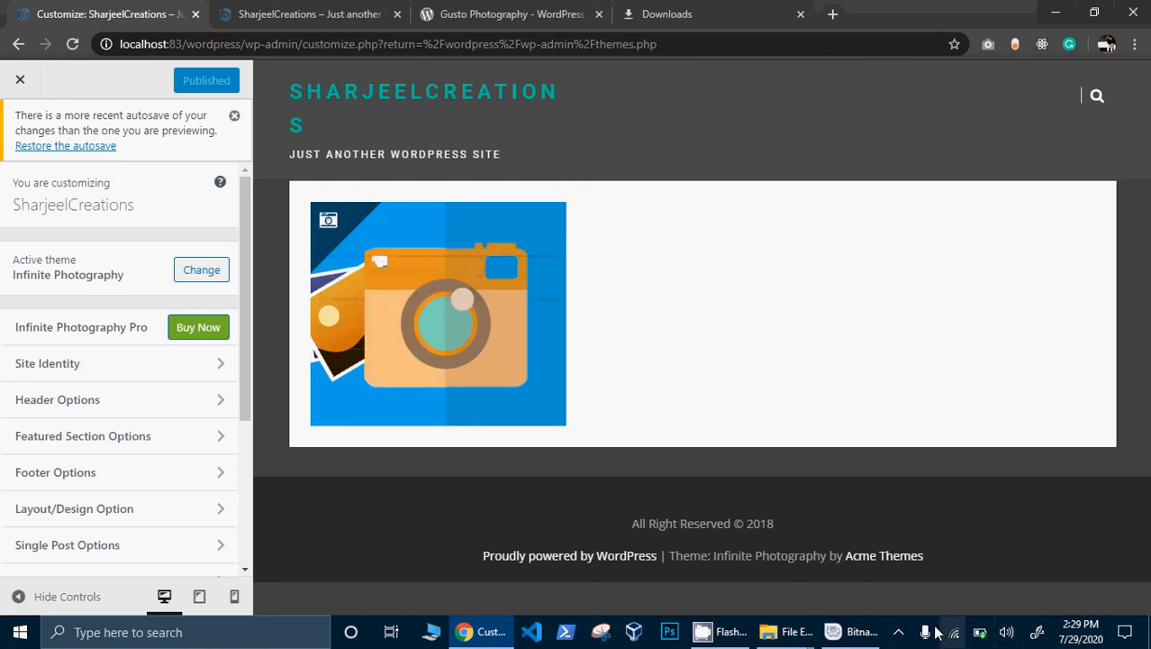
{"action": "left_click", "coordinate": [898, 631]}
{"action": "right_click", "coordinate": [899, 567]}
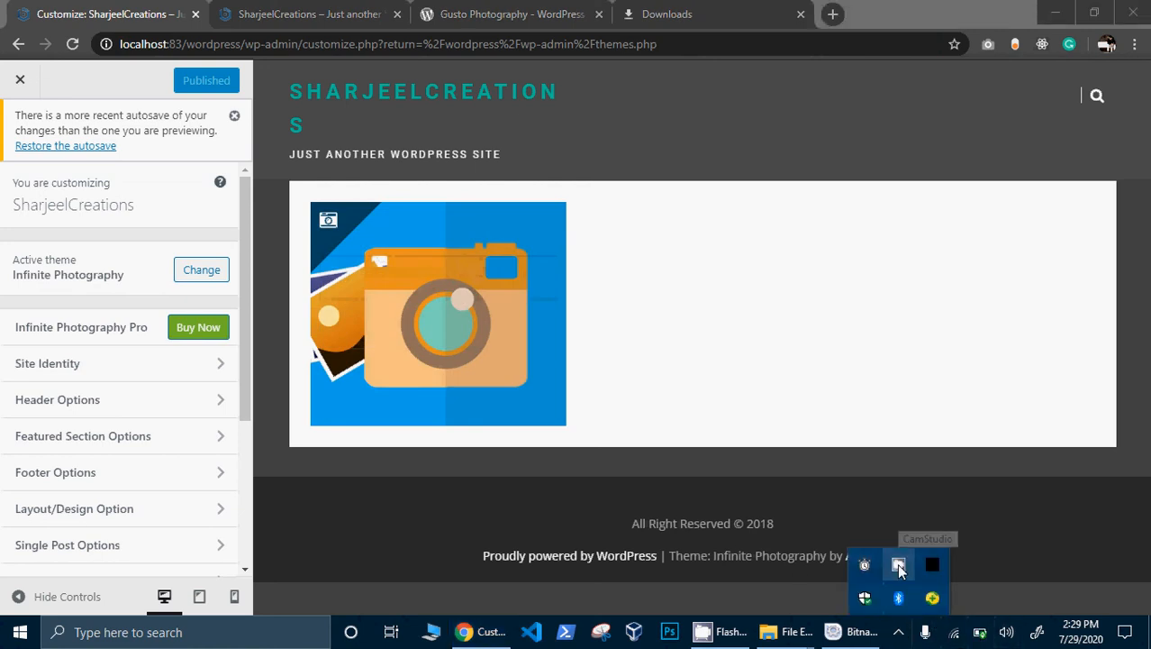